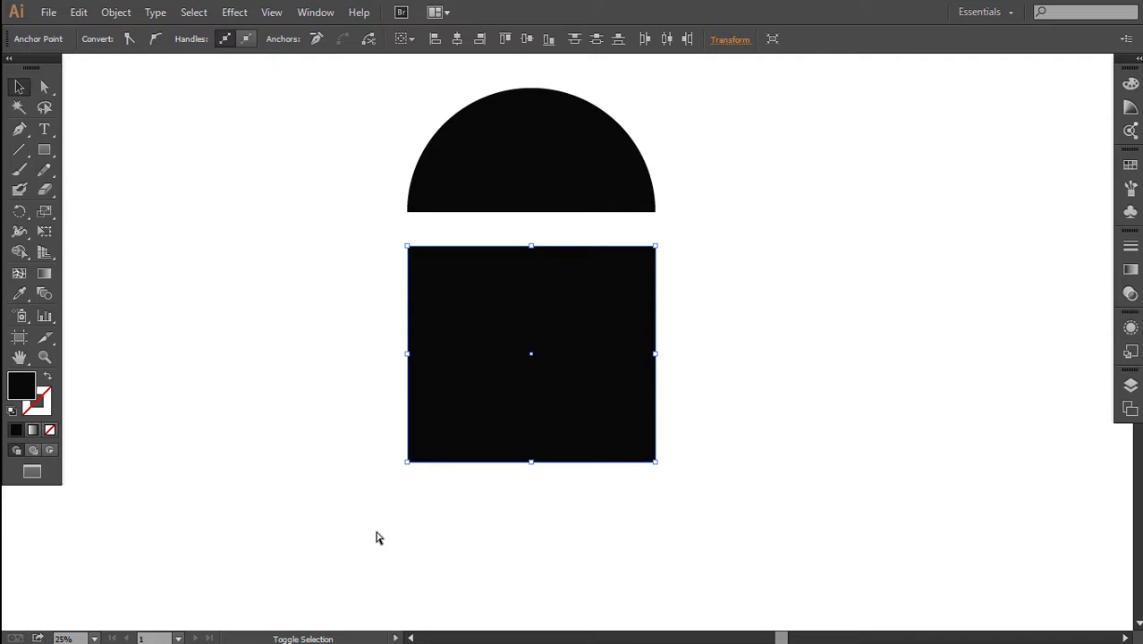
# Move the square body up so it sits just below the head.
pyautogui.click(375, 537)
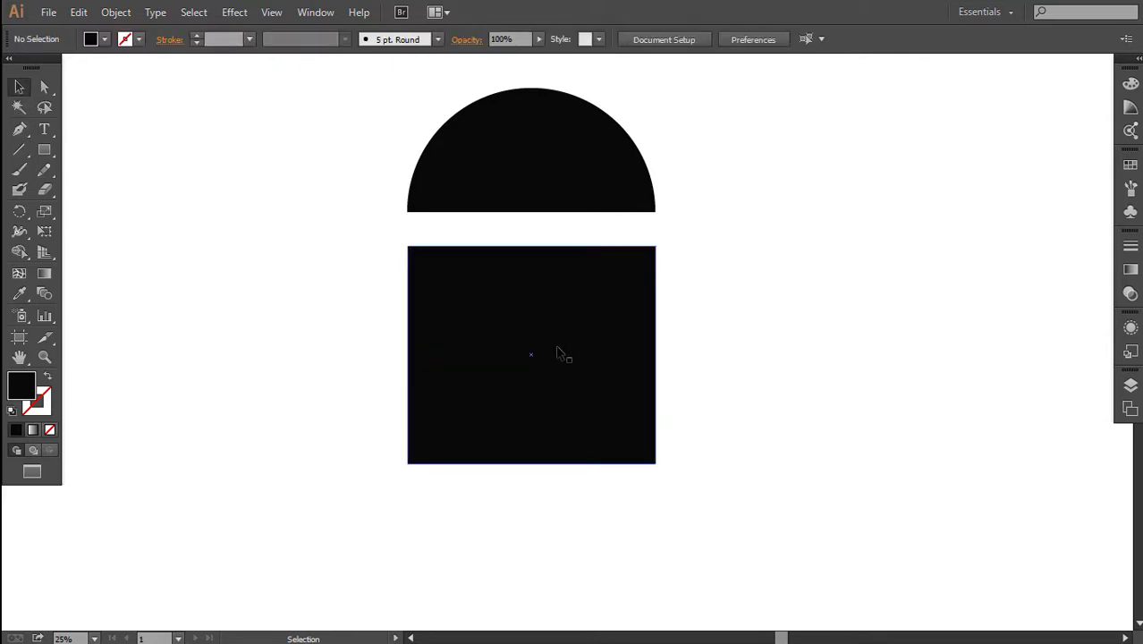
pyautogui.moveTo(560, 376); pyautogui.dragTo(562, 358)
pyautogui.click(835, 424)
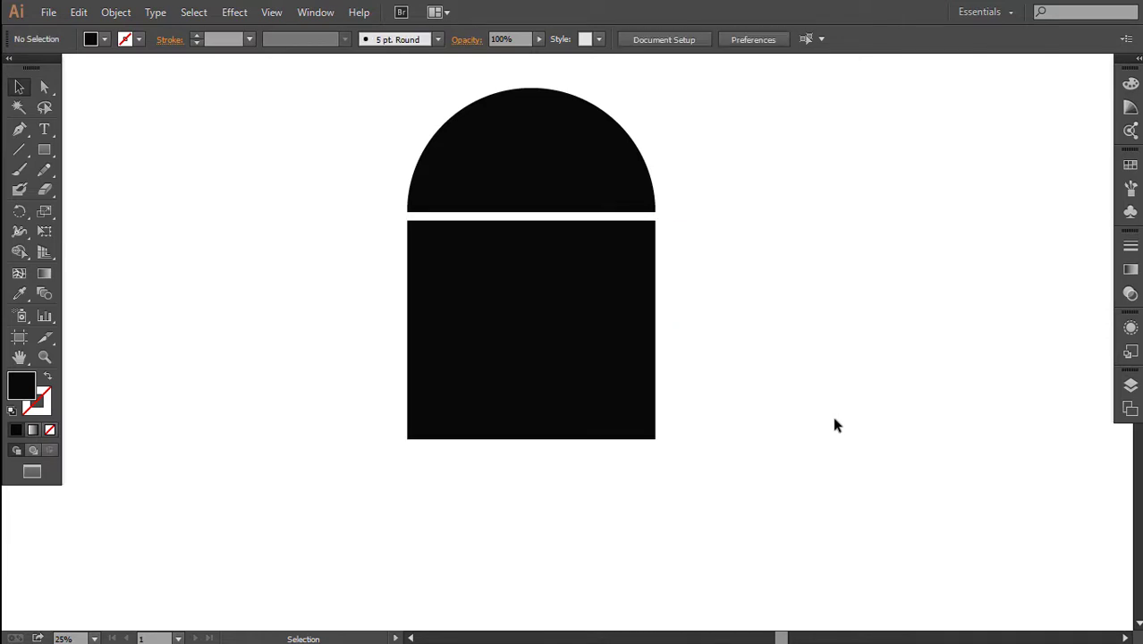
# Round the body's two bottom corners to 2.25 in using live corners.
pyautogui.press('a')
pyautogui.click(452, 434)
pyautogui.moveTo(377, 401); pyautogui.dragTo(597, 438)
pyautogui.click(804, 556)
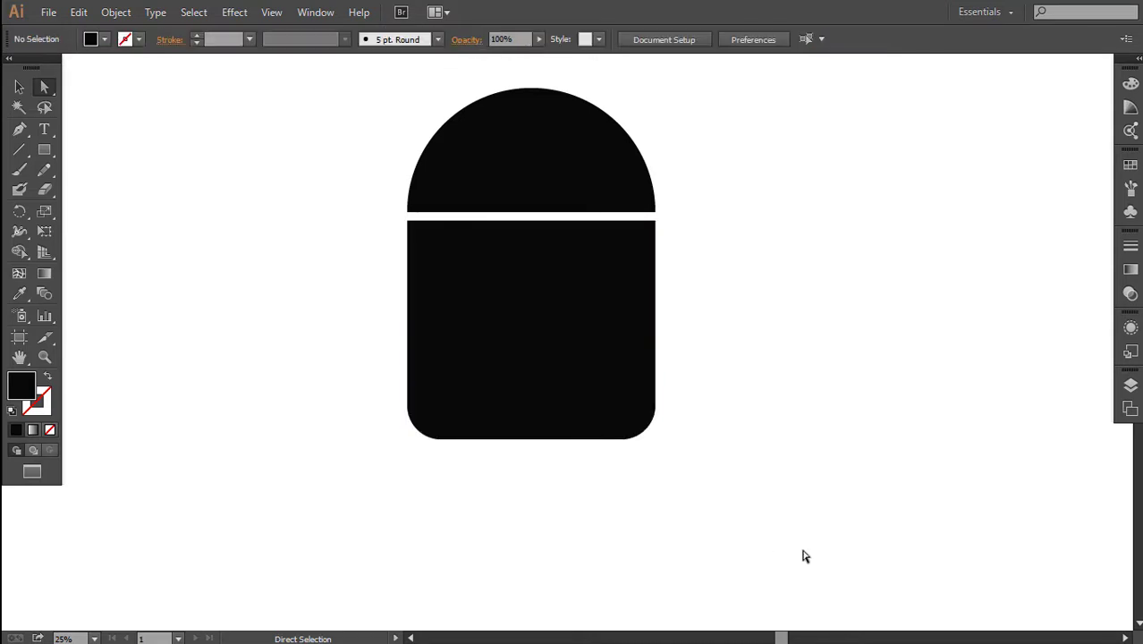
pyautogui.click(31, 152)
# Draw a small white circle on the head as the left eye.
pyautogui.moveTo(44, 150); pyautogui.dragTo(110, 192)
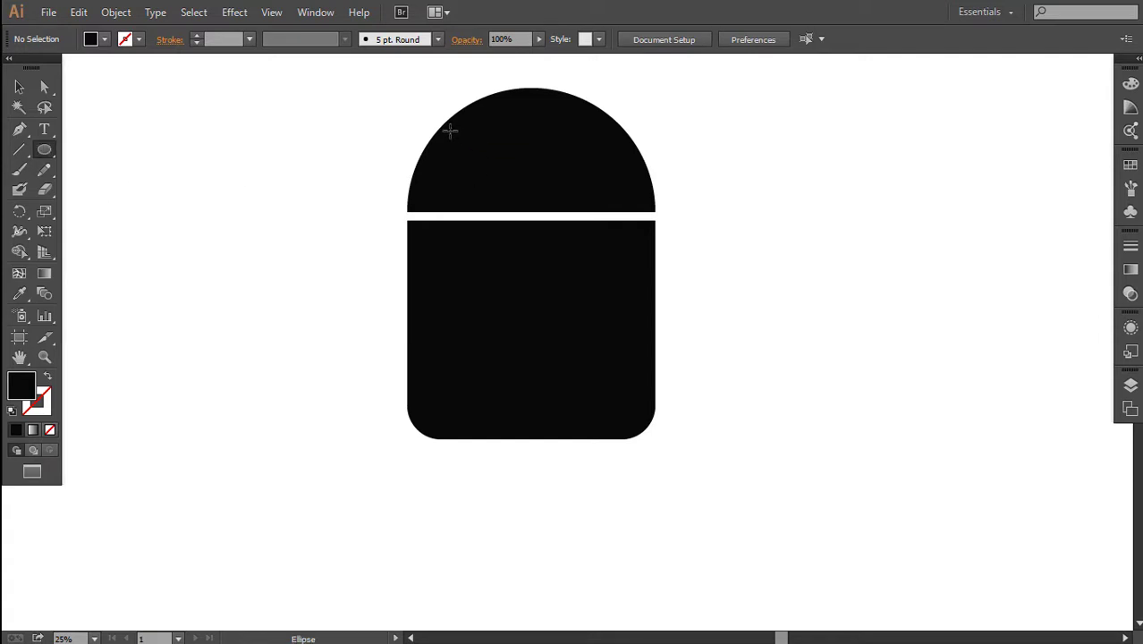
pyautogui.moveTo(468, 137); pyautogui.dragTo(481, 149)
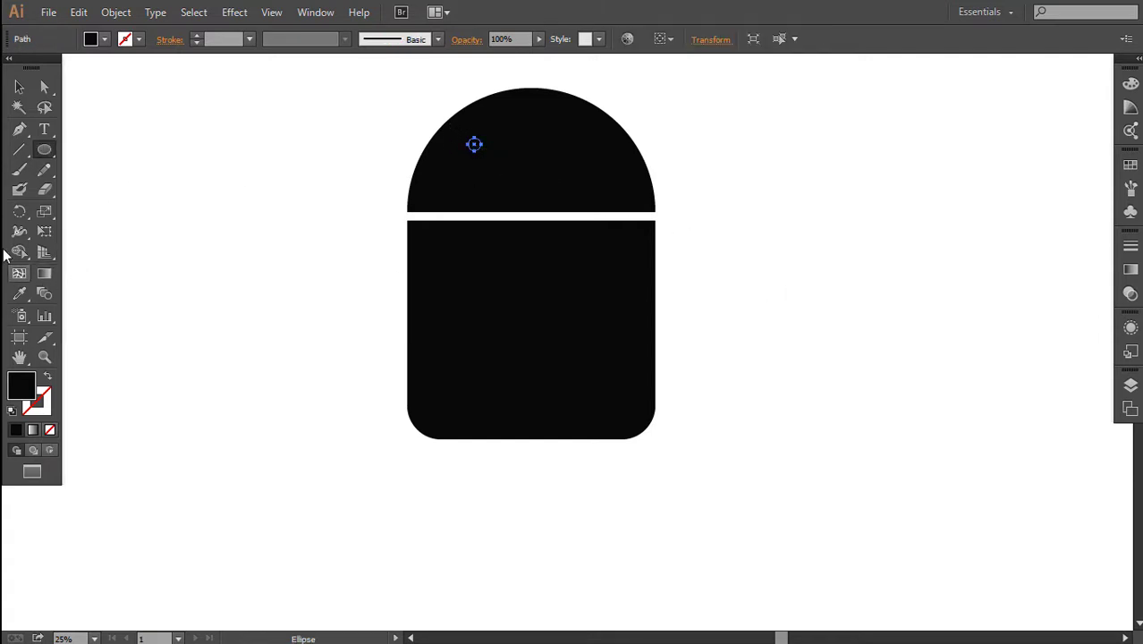
pyautogui.click(19, 294)
pyautogui.click(223, 214)
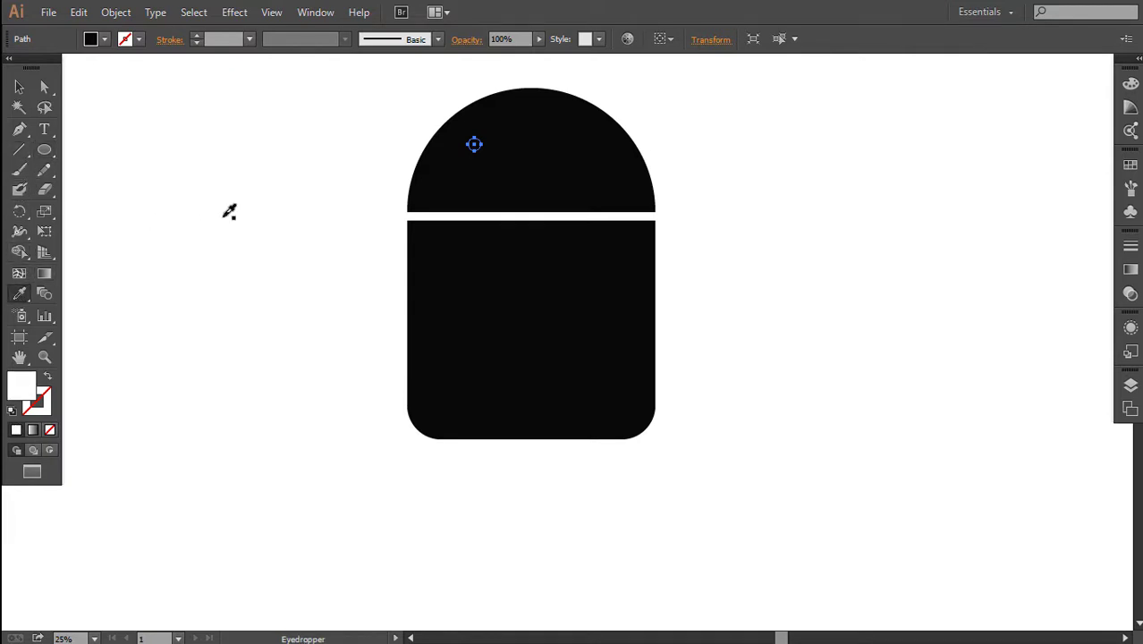
pyautogui.press('v')
pyautogui.click(239, 301)
# Copy the eye straight across to the right side of the head.
pyautogui.scroll(3, 281, 304)
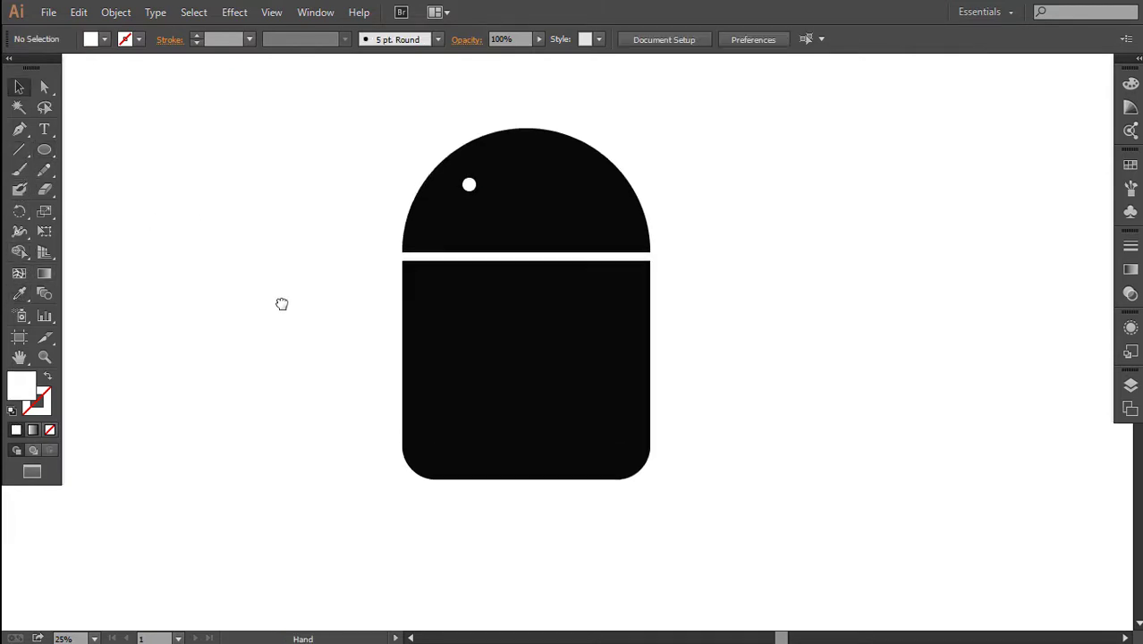
pyautogui.moveTo(460, 215); pyautogui.dragTo(576, 225)
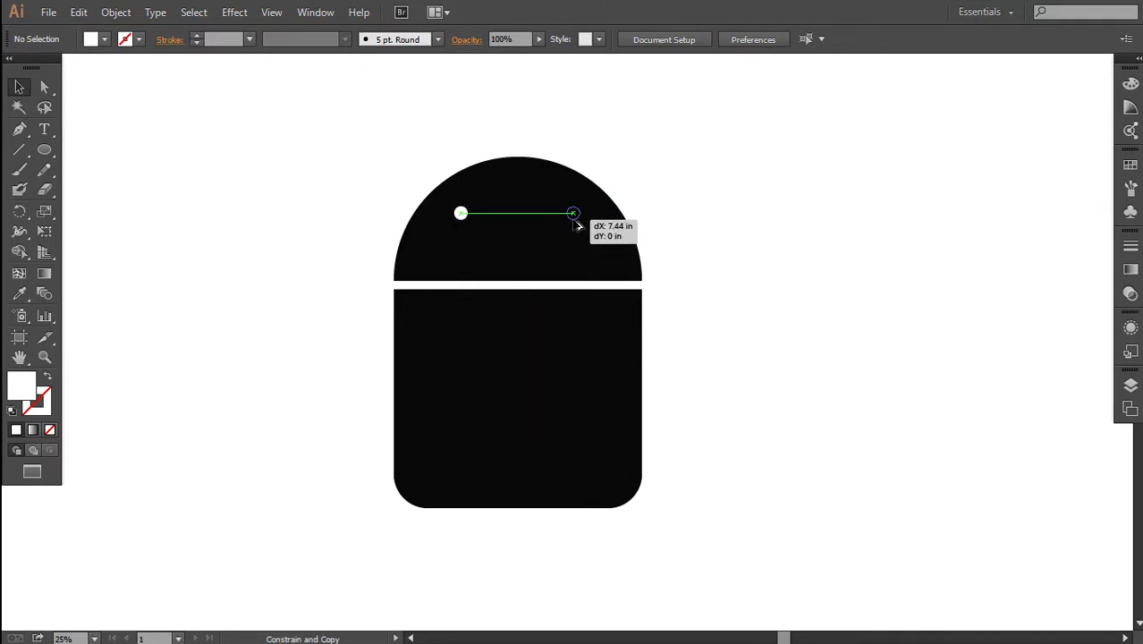
pyautogui.moveTo(577, 224); pyautogui.dragTo(577, 225)
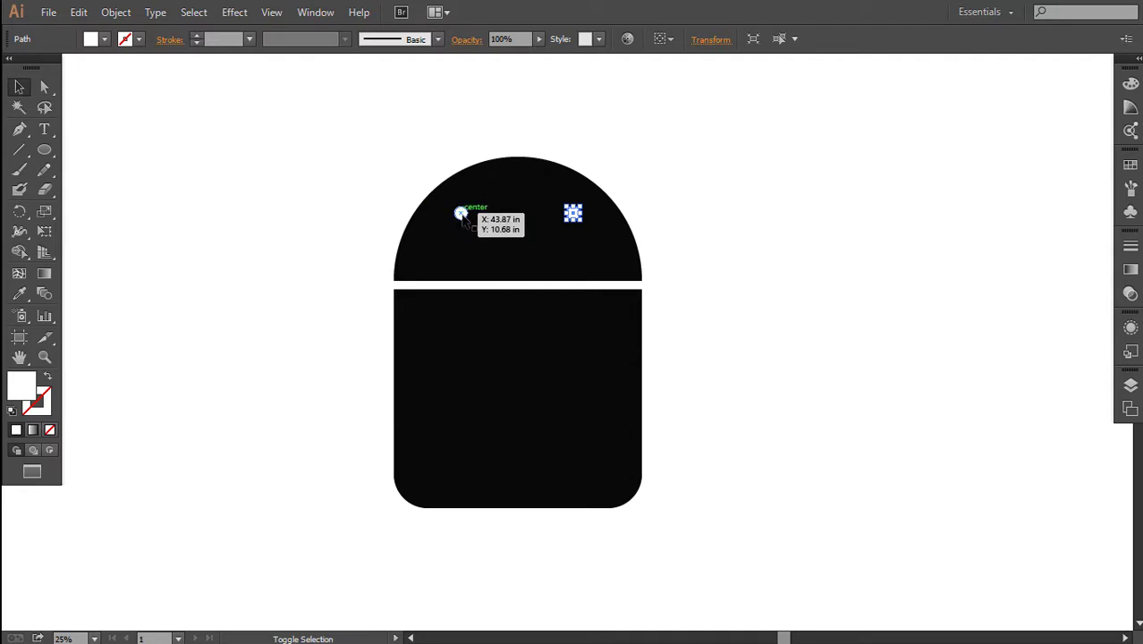
pyautogui.click(739, 250)
# Zoom in on the head and group the two eyes.
pyautogui.press('z')
pyautogui.moveTo(775, 140); pyautogui.dragTo(309, 343)
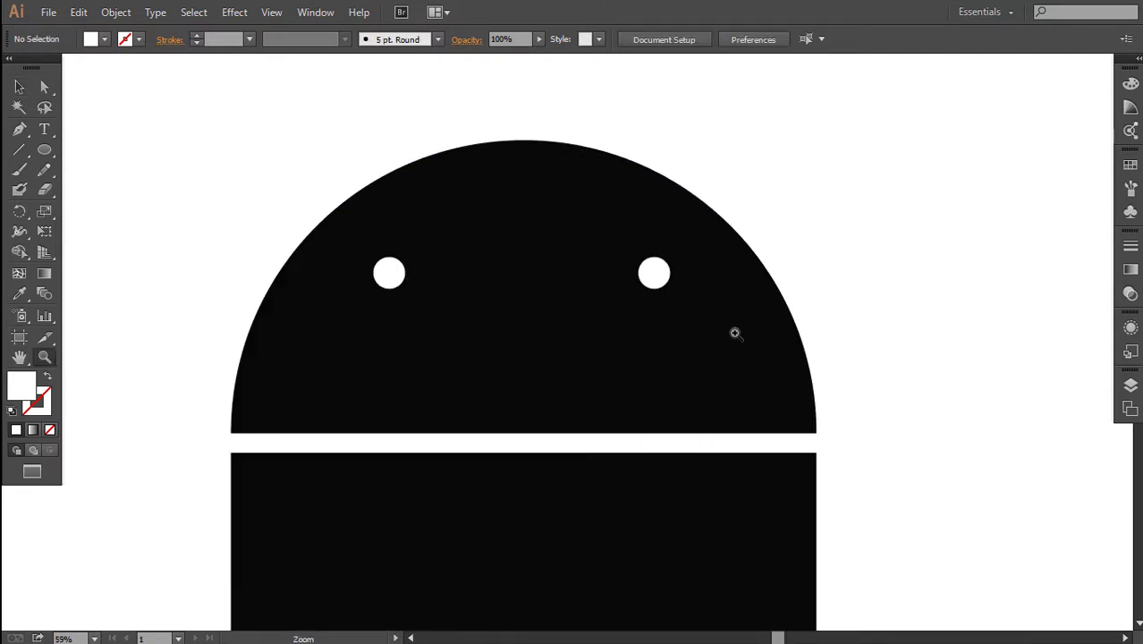
pyautogui.press('v')
pyautogui.click(389, 273)
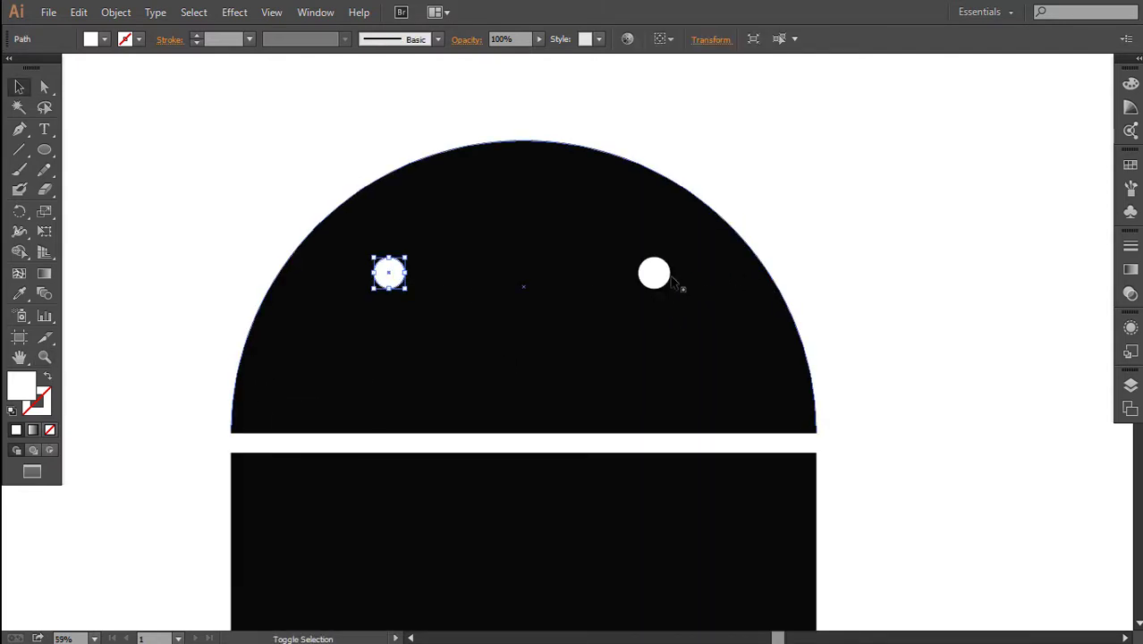
pyautogui.keyDown('shift'); pyautogui.click(661, 279); pyautogui.keyUp('shift')
pyautogui.rightClick(660, 278)
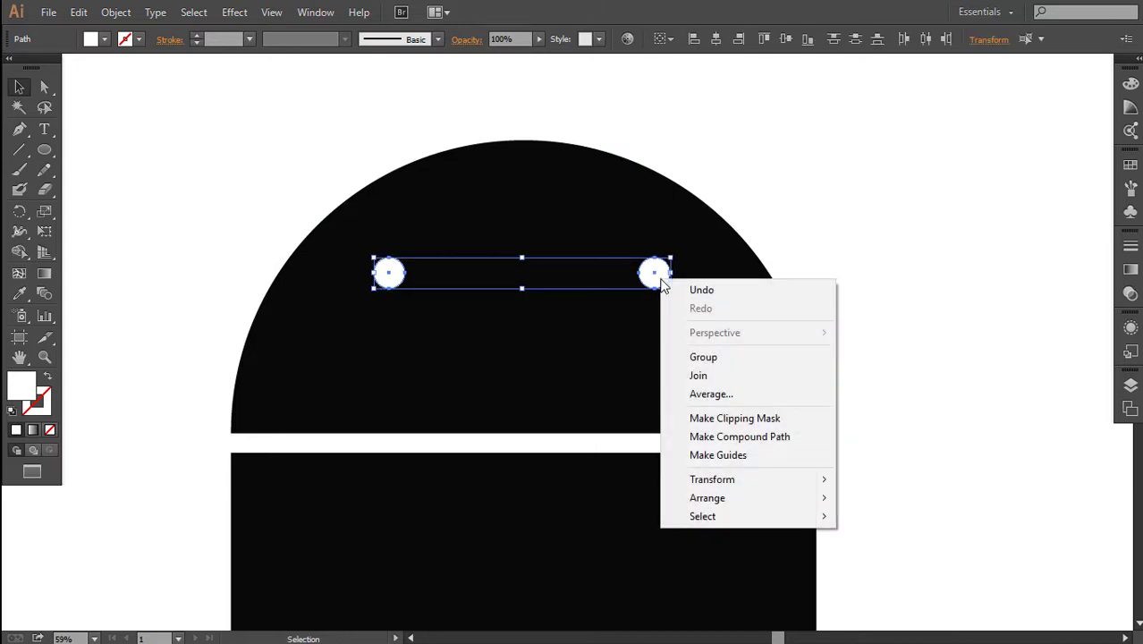
pyautogui.click(720, 357)
# Centre the eye group horizontally on the head and raise it slightly.
pyautogui.keyDown('shift'); pyautogui.click(701, 356); pyautogui.keyUp('shift')
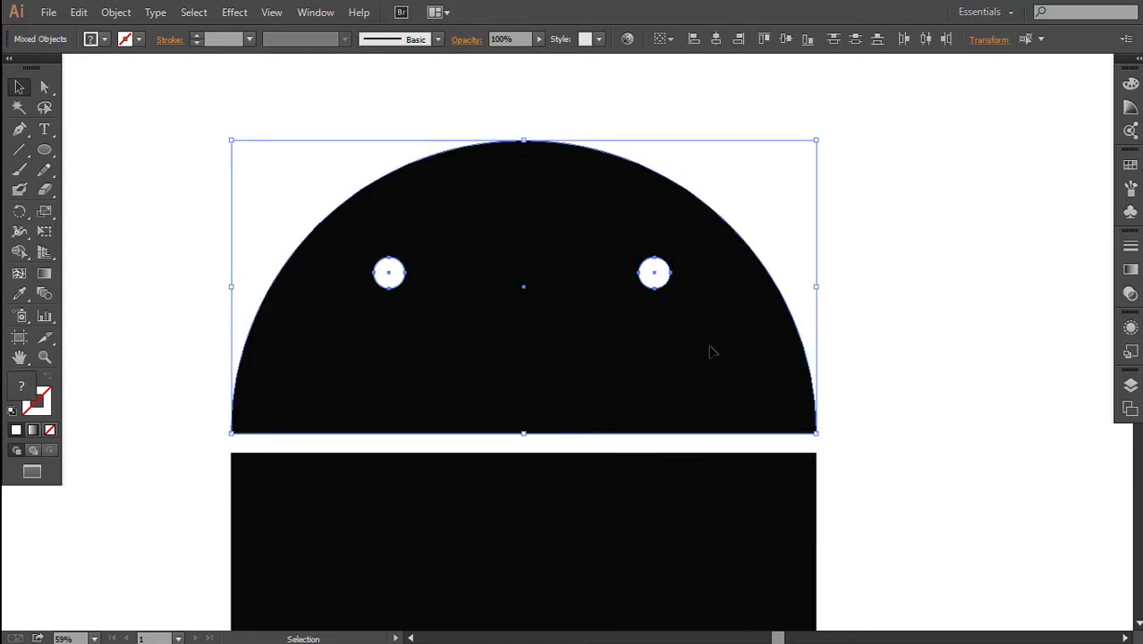
pyautogui.click(713, 352)
pyautogui.click(715, 38)
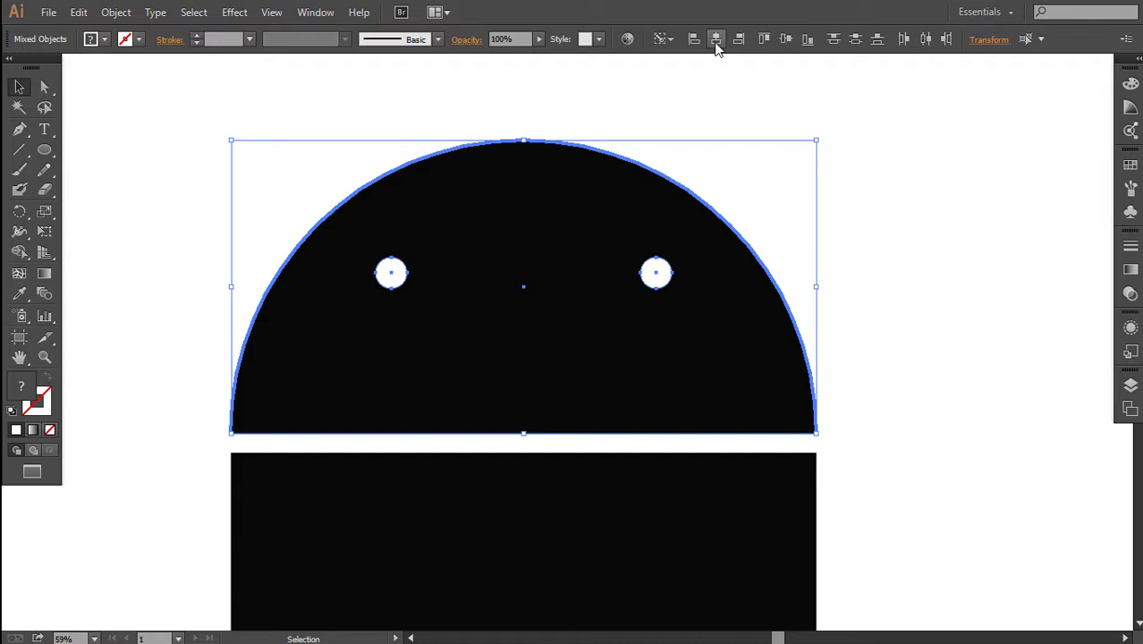
pyautogui.click(936, 206)
pyautogui.moveTo(658, 280); pyautogui.dragTo(657, 261)
pyautogui.click(926, 263)
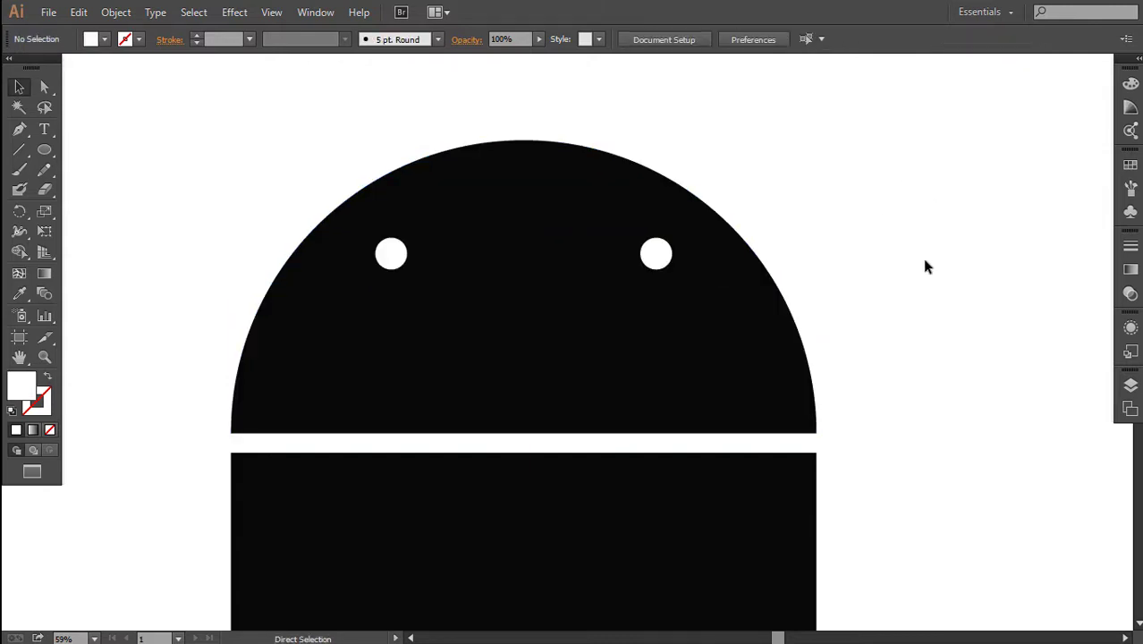
pyautogui.hotkey('ctrl', '-')
pyautogui.hotkey('ctrl', '-')
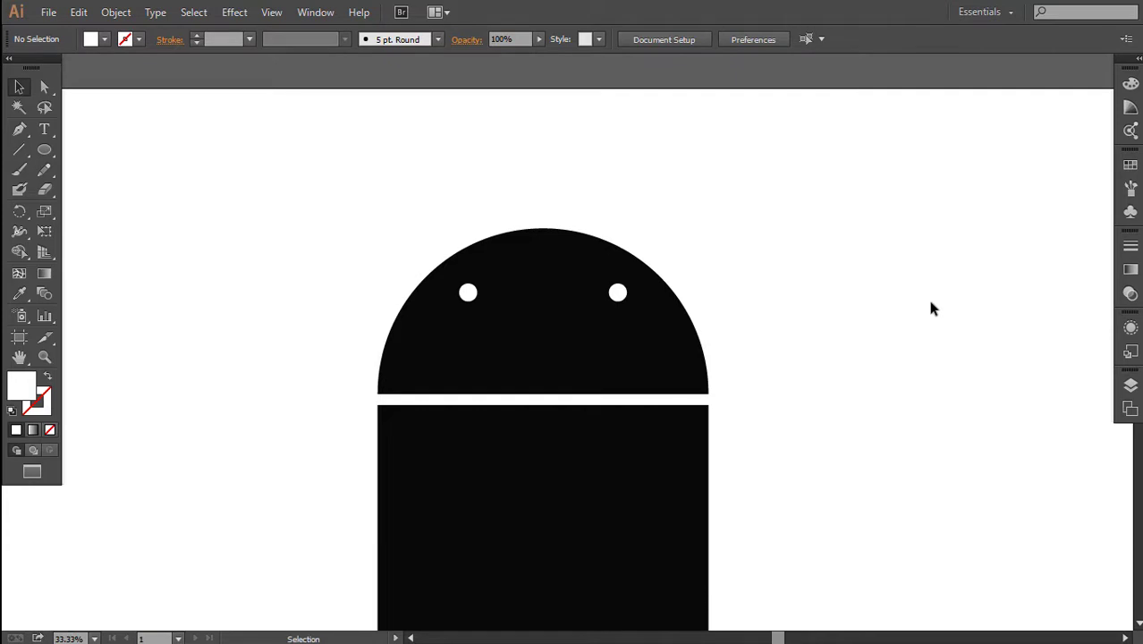
# Draw a tall rectangle left of the body for an arm.
pyautogui.press('space')
pyautogui.moveTo(882, 408); pyautogui.dragTo(881, 287)
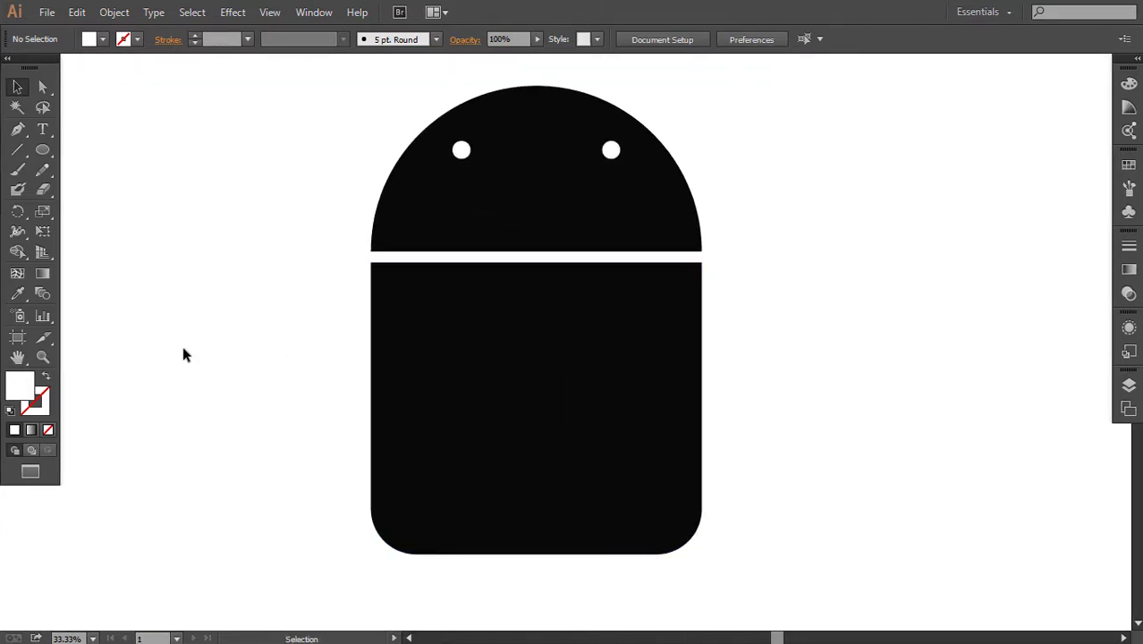
pyautogui.moveTo(42, 149); pyautogui.dragTo(68, 154)
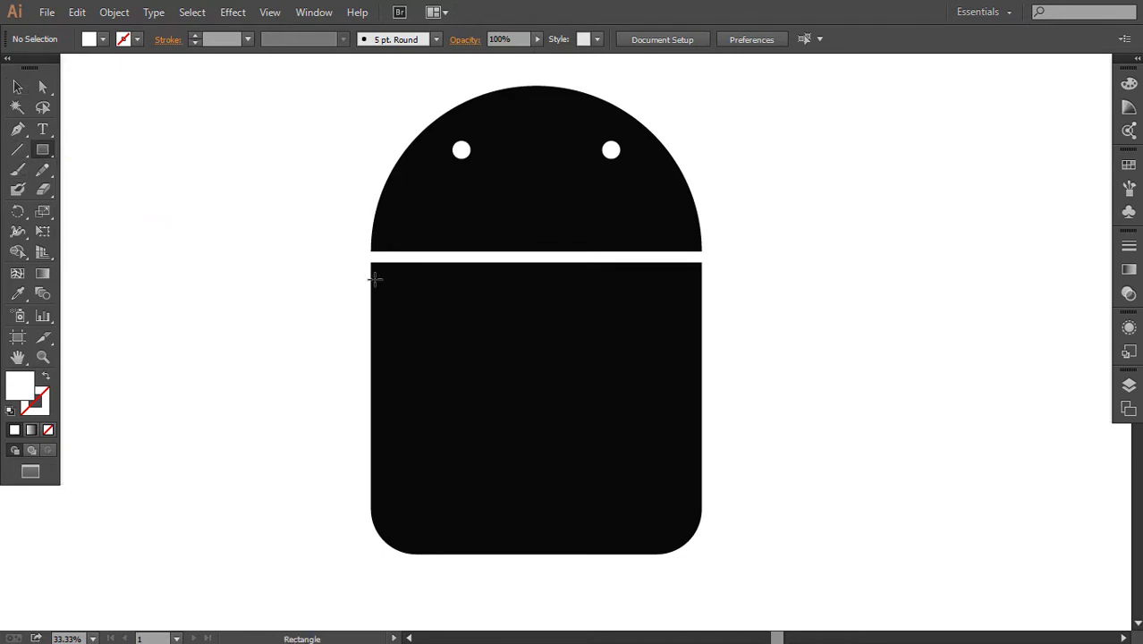
pyautogui.moveTo(355, 262); pyautogui.dragTo(300, 499)
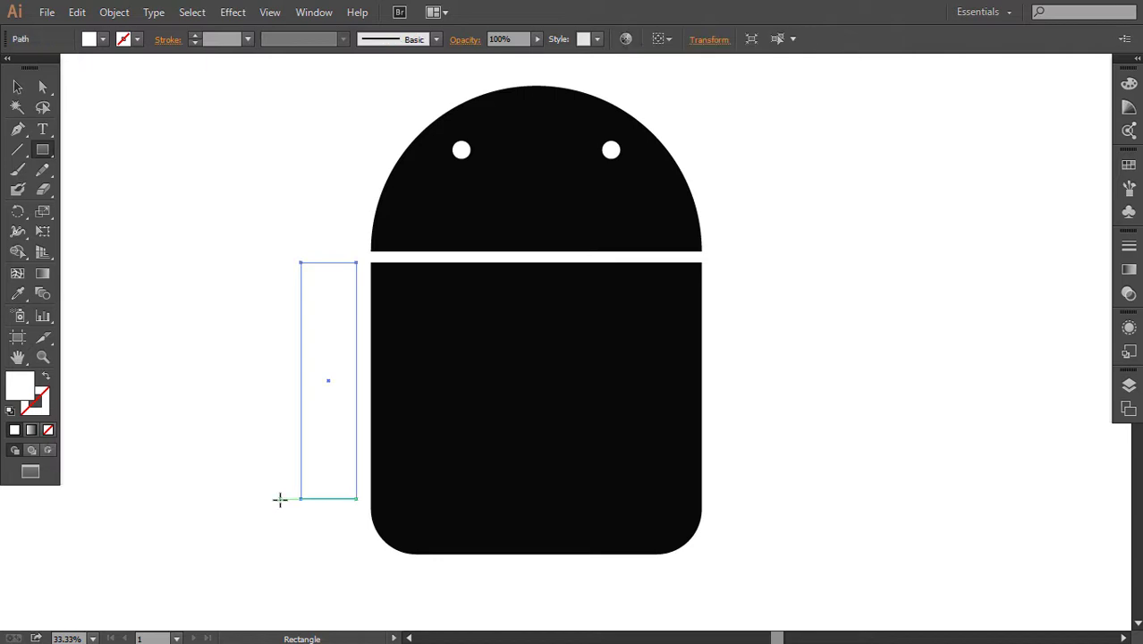
# Fill the arm with the body's black and round its corners fully.
pyautogui.press('a')
pyautogui.click(17, 293)
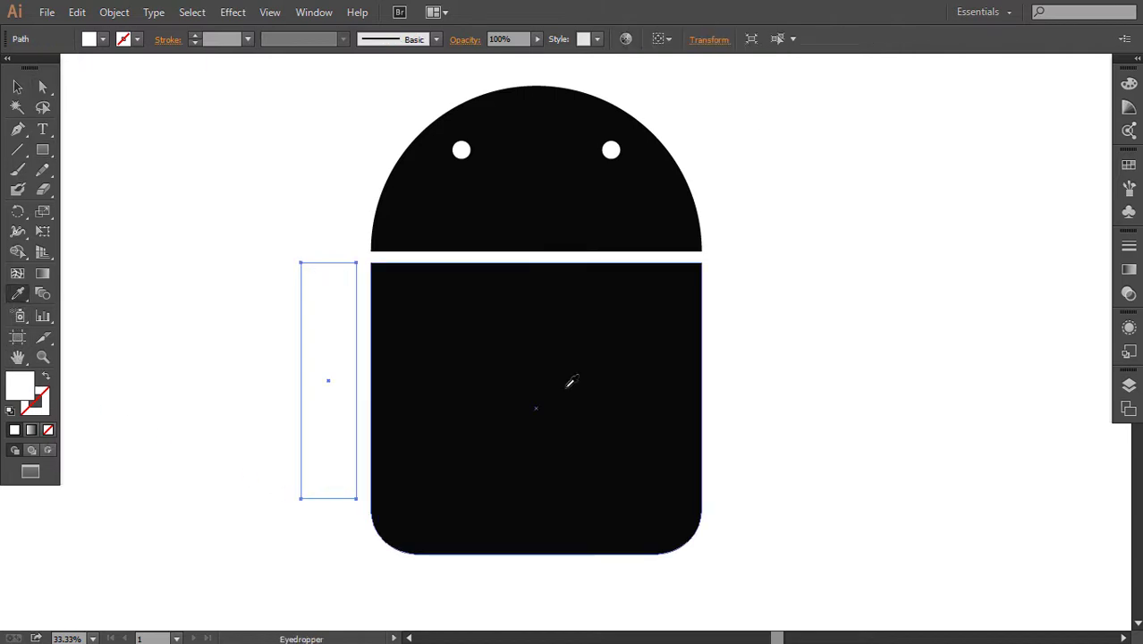
pyautogui.click(563, 385)
pyautogui.press('v')
pyautogui.press('a')
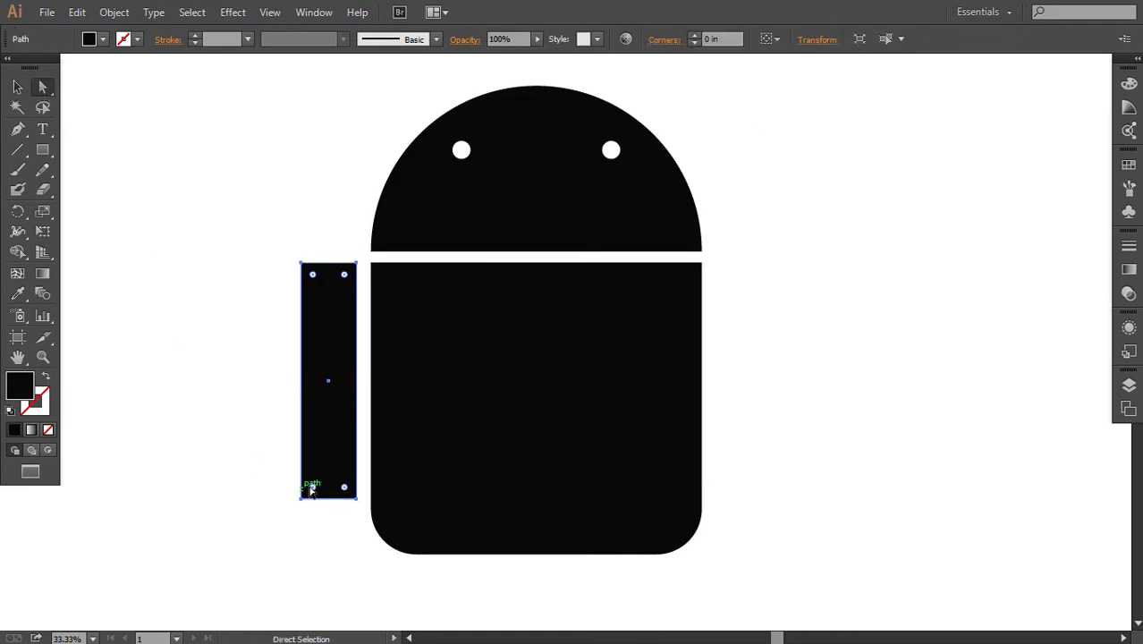
pyautogui.moveTo(314, 492); pyautogui.dragTo(397, 497)
pyautogui.click(322, 552)
# Nudge the left arm into place, leaving a small gap beside the body.
pyautogui.press('v')
pyautogui.click(321, 479)
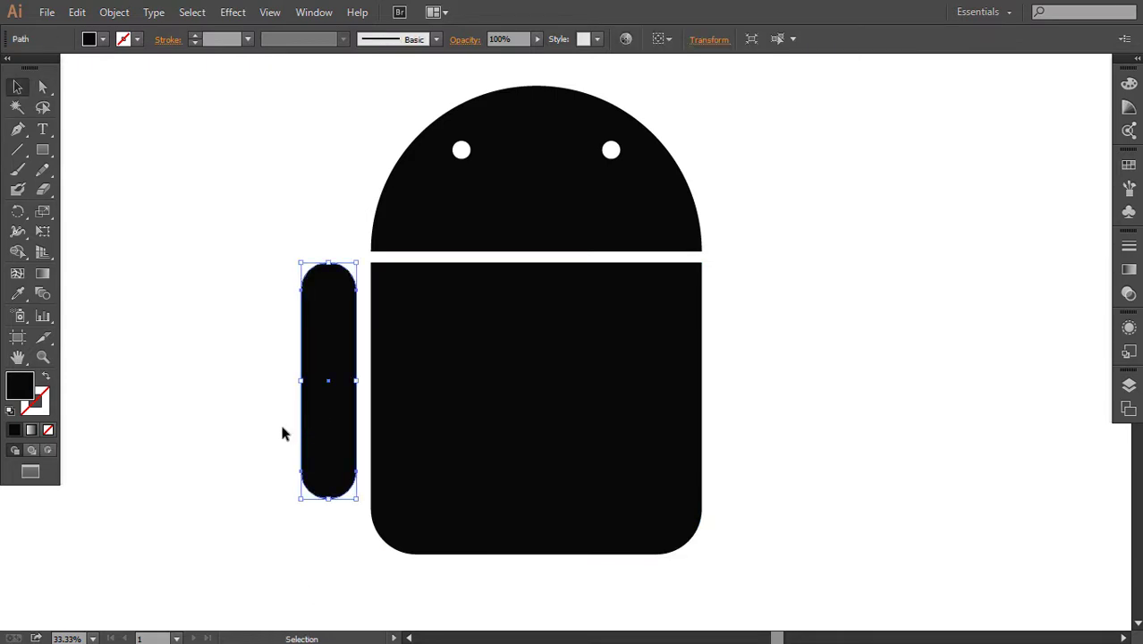
pyautogui.press('Right')
pyautogui.press('Right')
pyautogui.press('Right')
pyautogui.press('Right')
pyautogui.press('Right')
pyautogui.press('Right')
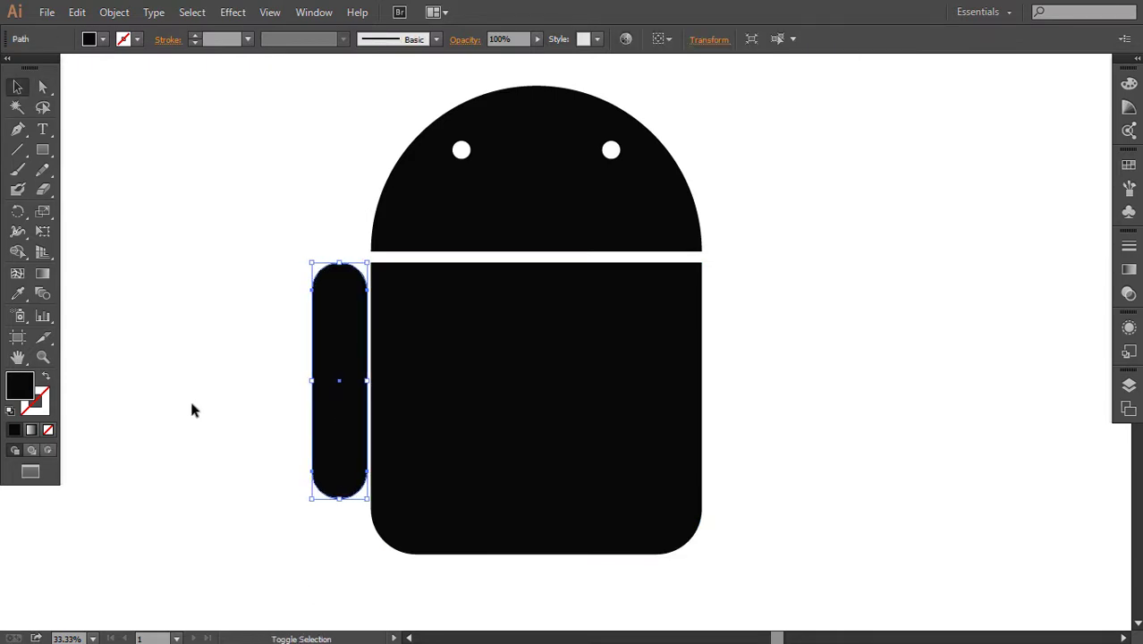
pyautogui.press('Right')
pyautogui.press('Right')
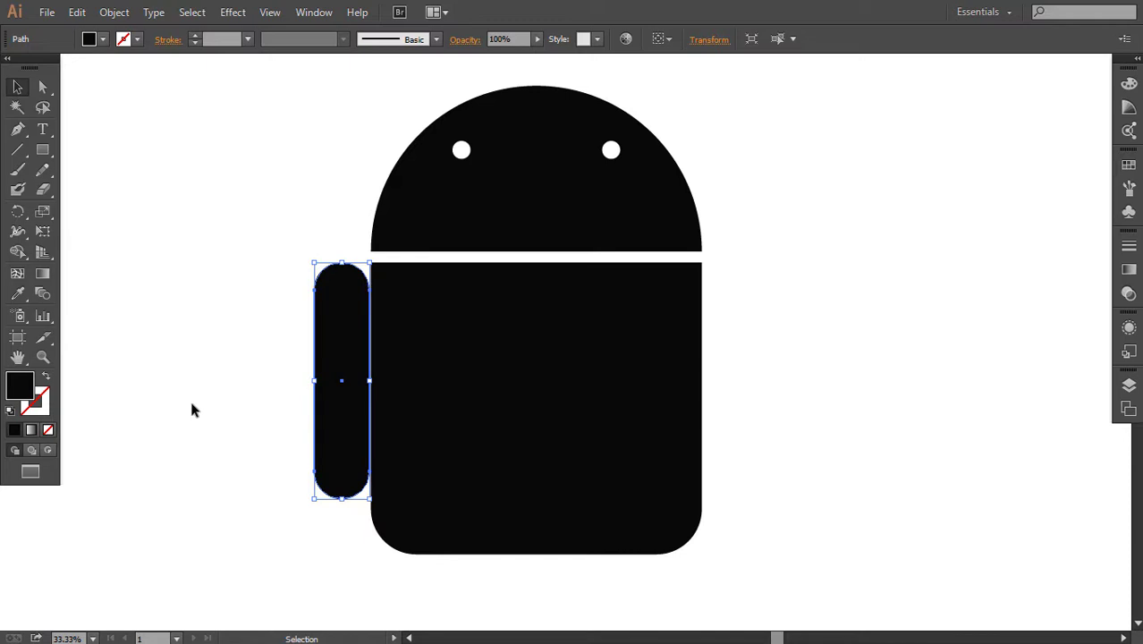
pyautogui.press('Left')
pyautogui.press('Left')
pyautogui.press('Left')
pyautogui.press('Left')
pyautogui.press('Left')
pyautogui.press('Left')
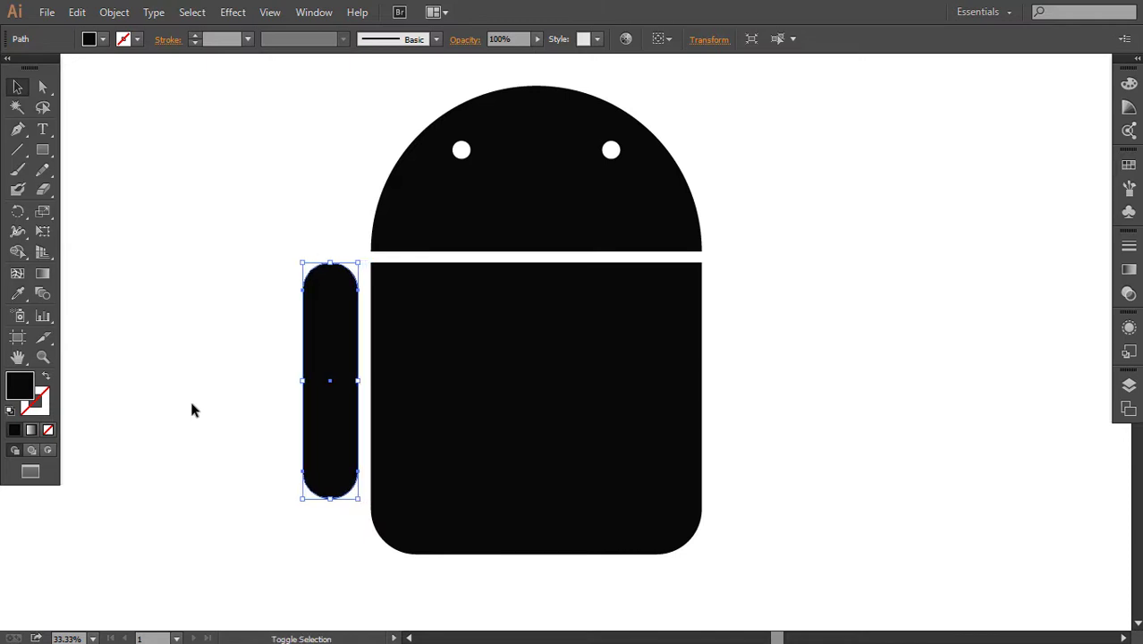
pyautogui.press('Left')
pyautogui.press('Right')
# Copy the arm level to the right side of the body.
pyautogui.moveTo(358, 481); pyautogui.dragTo(745, 470)
pyautogui.press('Right')
pyautogui.press('Right')
pyautogui.press('Right')
pyautogui.press('Right')
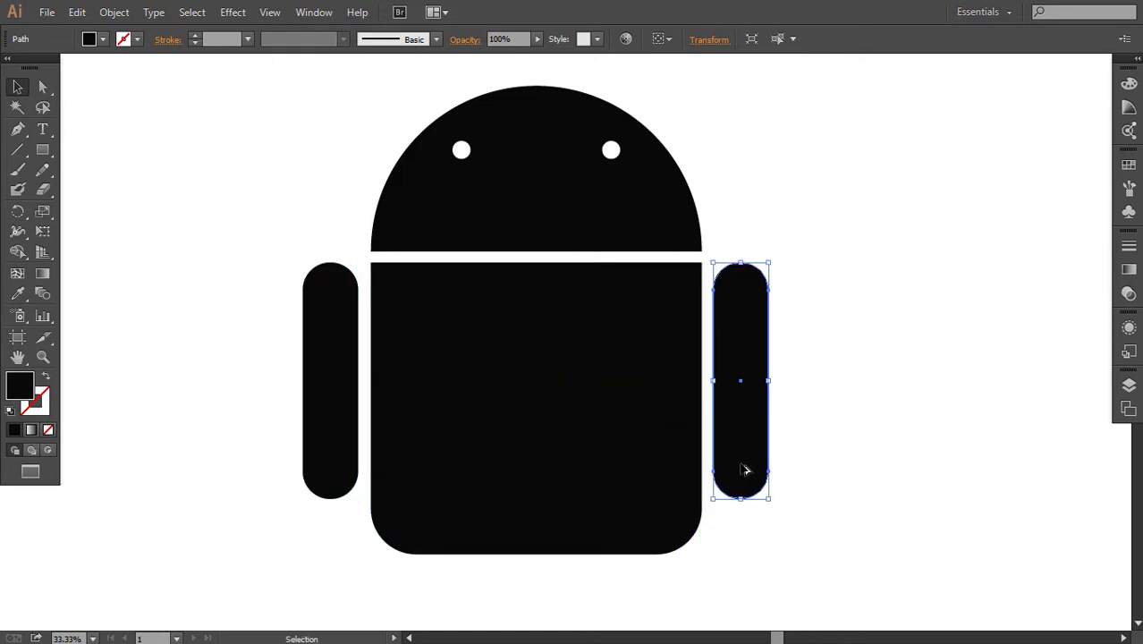
pyautogui.click(914, 356)
pyautogui.press('space')
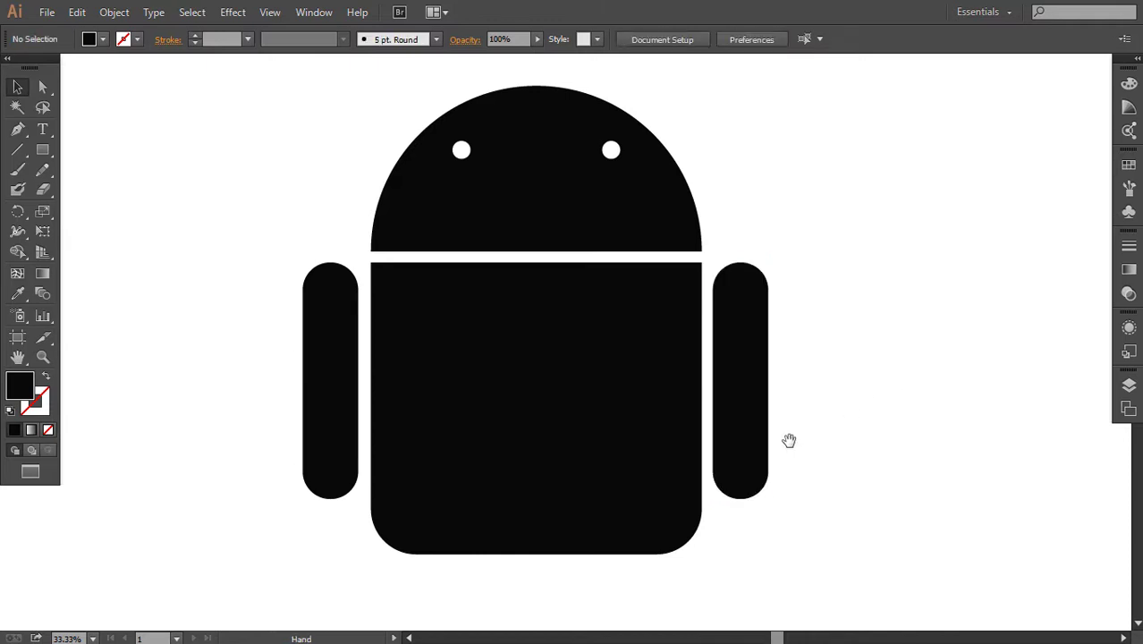
# Copy the left arm below the body as a leg and nudge it up into place.
pyautogui.scroll(-5, 789, 439)
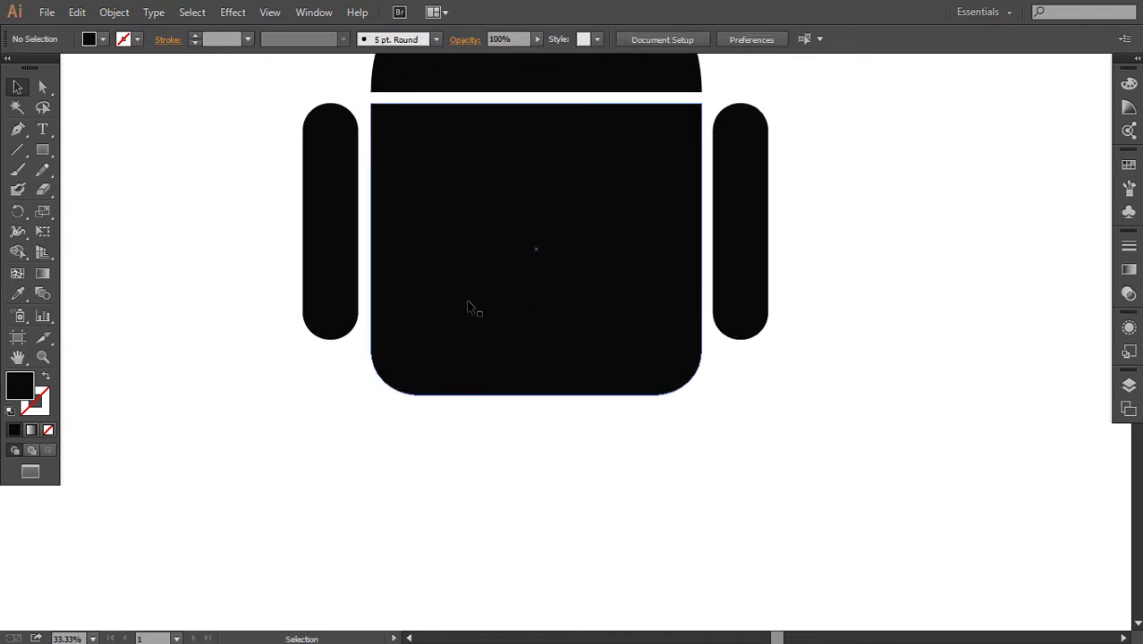
pyautogui.moveTo(326, 283); pyautogui.dragTo(451, 460)
pyautogui.click(501, 509)
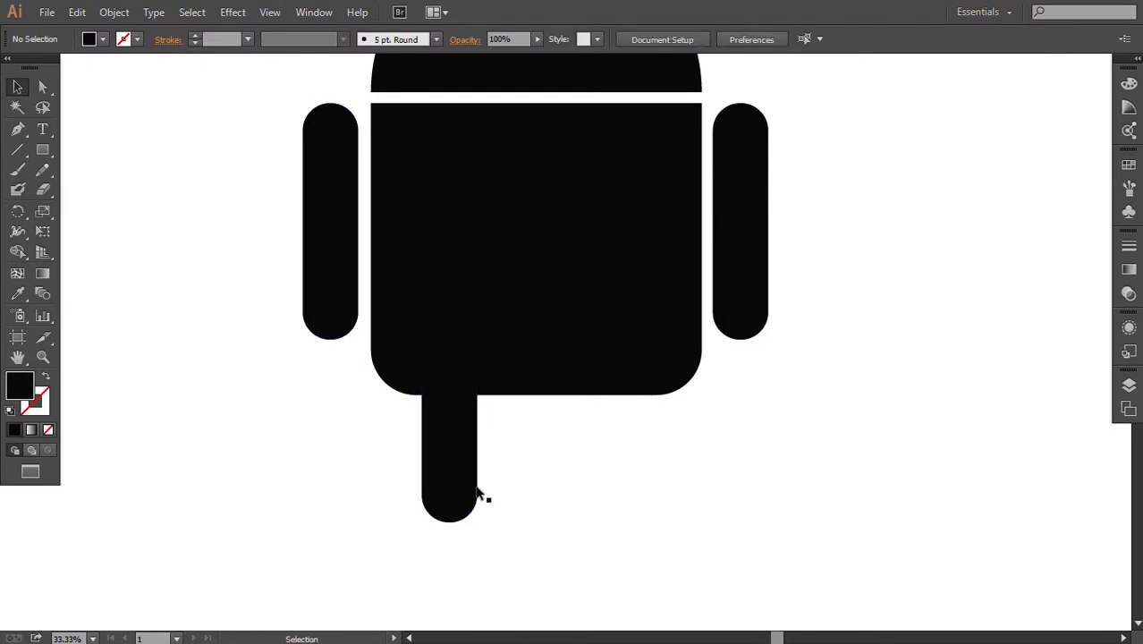
pyautogui.click(474, 487)
pyautogui.press('Right')
pyautogui.press('Up')
pyautogui.press('Up')
pyautogui.press('Up')
pyautogui.press('Up')
pyautogui.press('Up')
pyautogui.press('Up')
pyautogui.press('Up')
pyautogui.press('Up')
pyautogui.press('Up')
pyautogui.press('Up')
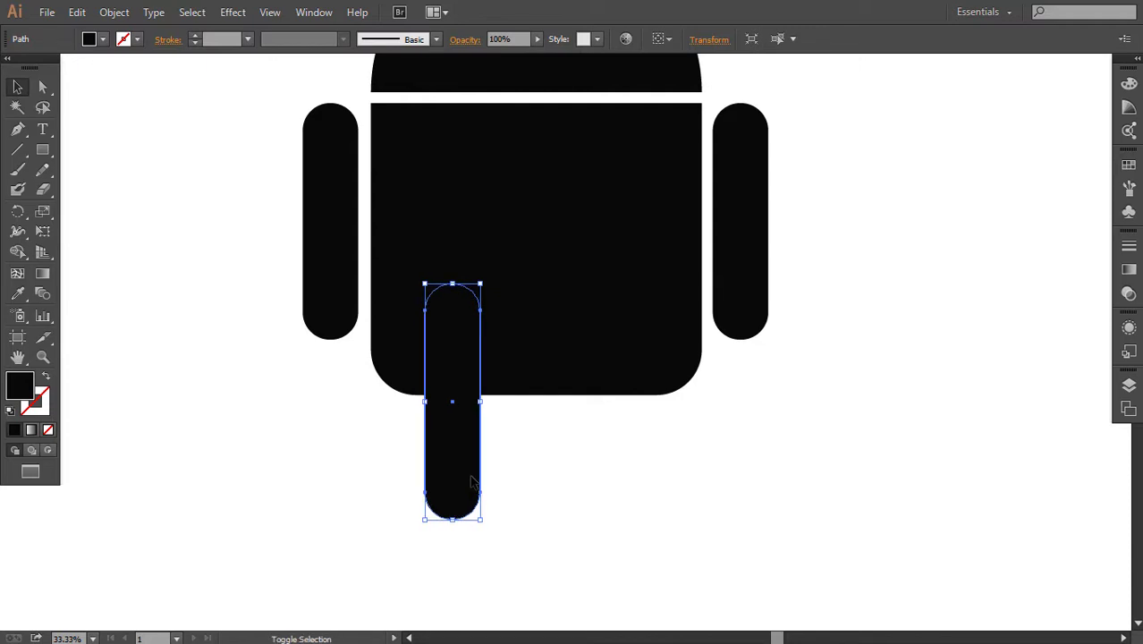
pyautogui.press('Up')
pyautogui.press('Up')
pyautogui.press('Up')
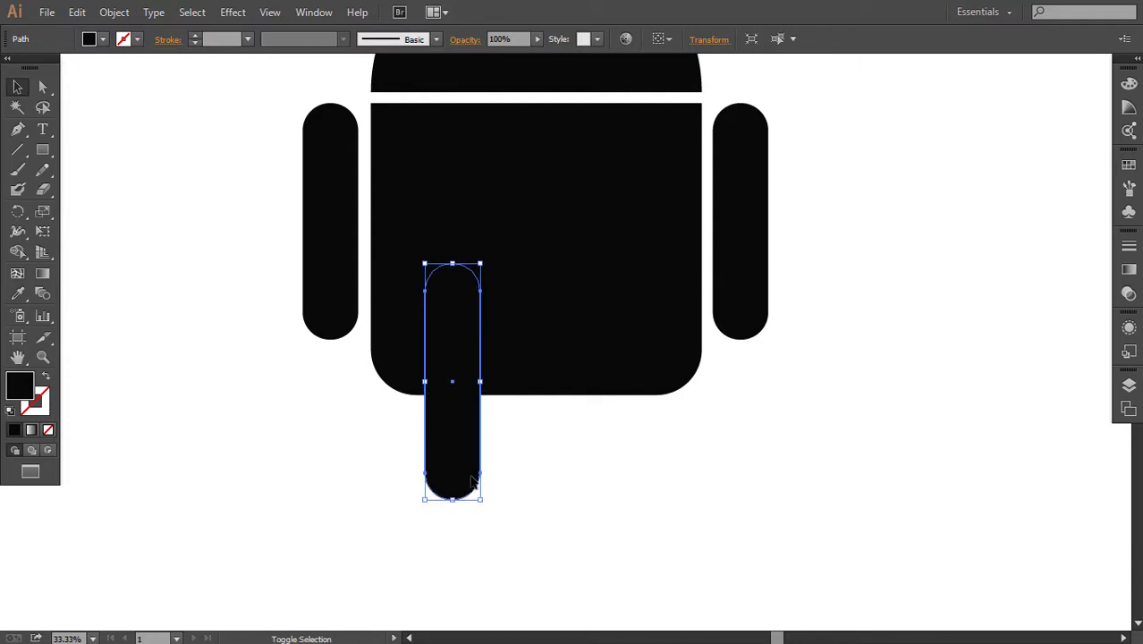
# Duplicate the leg to the right as the second leg.
pyautogui.moveTo(474, 483); pyautogui.dragTo(605, 481)
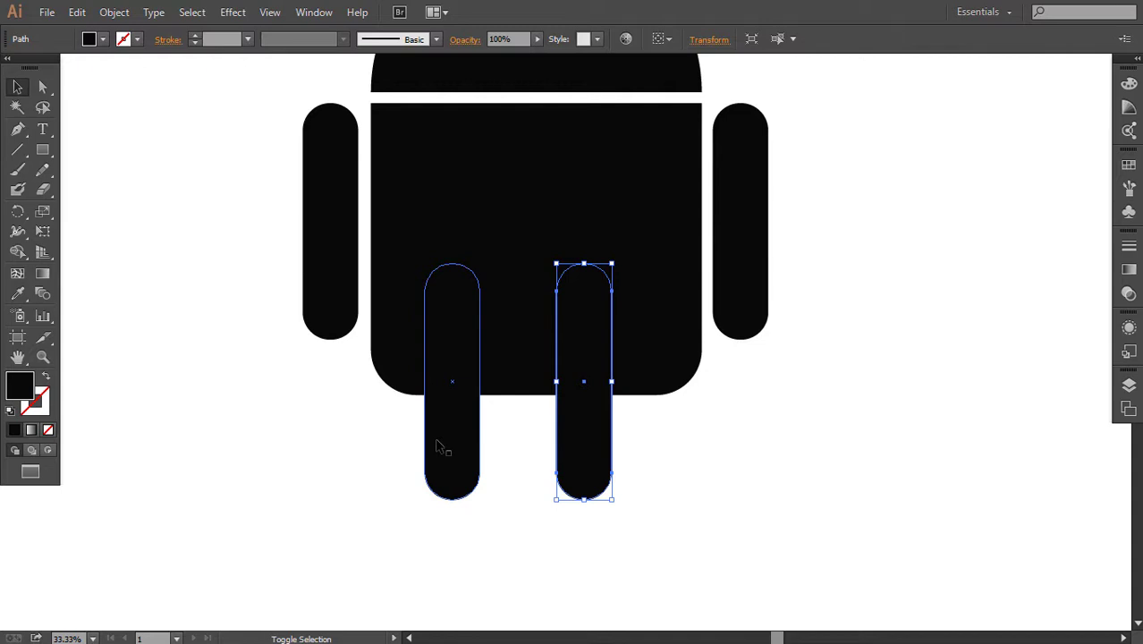
pyautogui.hotkey('shift', 'Right')
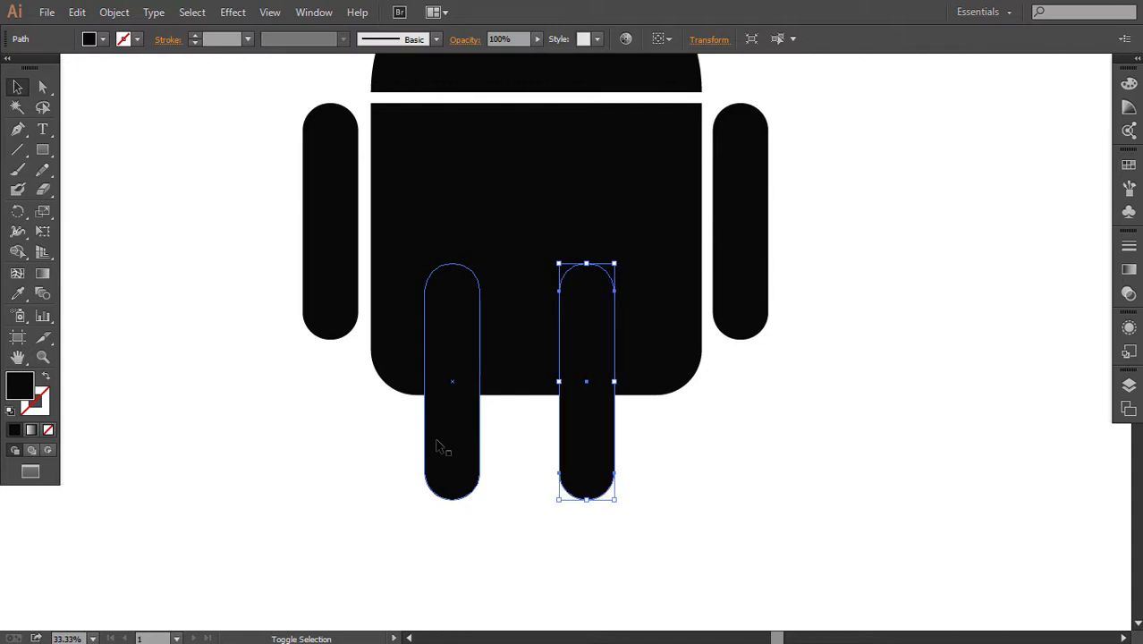
pyautogui.keyDown('shift'); pyautogui.click(438, 447); pyautogui.keyUp('shift')
pyautogui.moveTo(362, 475); pyautogui.dragTo(656, 522)
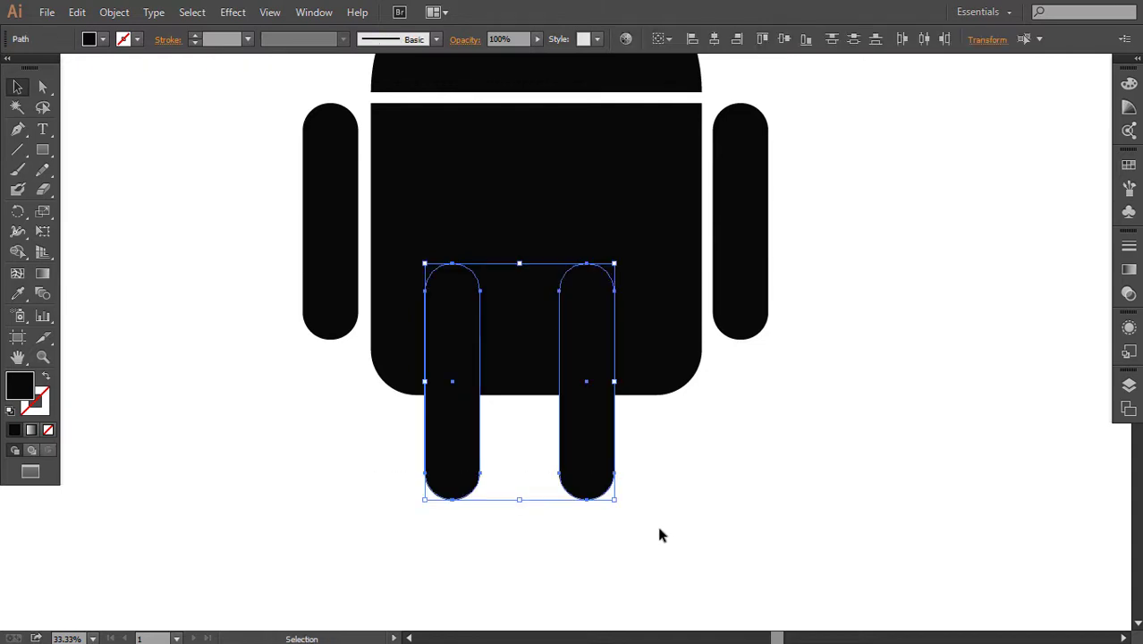
# Group both legs and centre them horizontally under the body.
pyautogui.rightClick(595, 444)
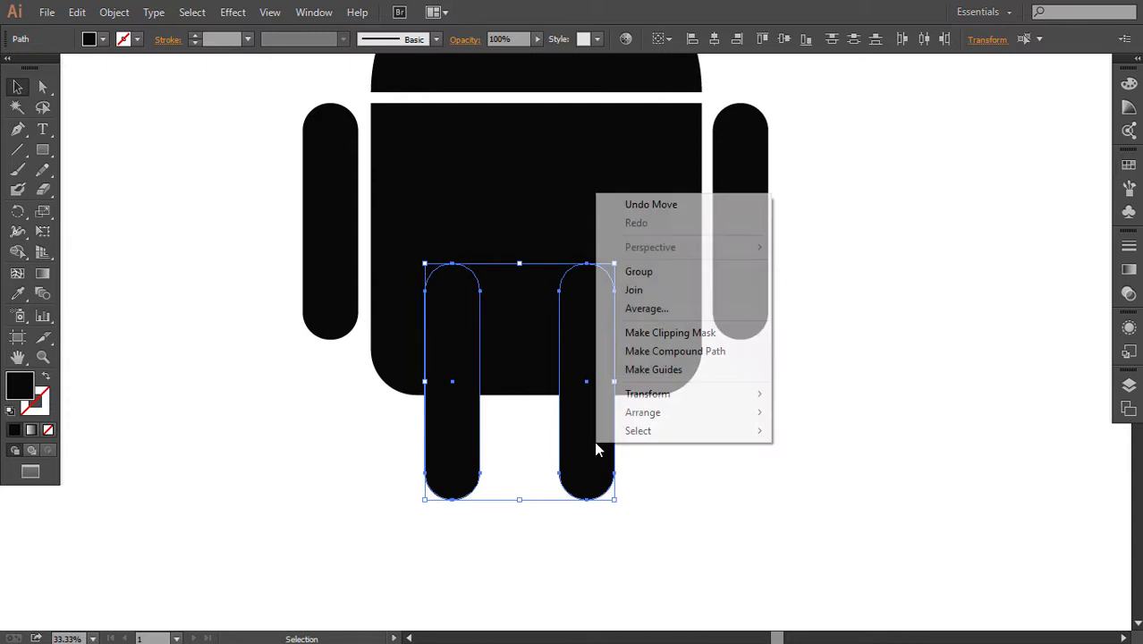
pyautogui.click(662, 270)
pyautogui.keyDown('shift'); pyautogui.click(668, 253); pyautogui.keyUp('shift')
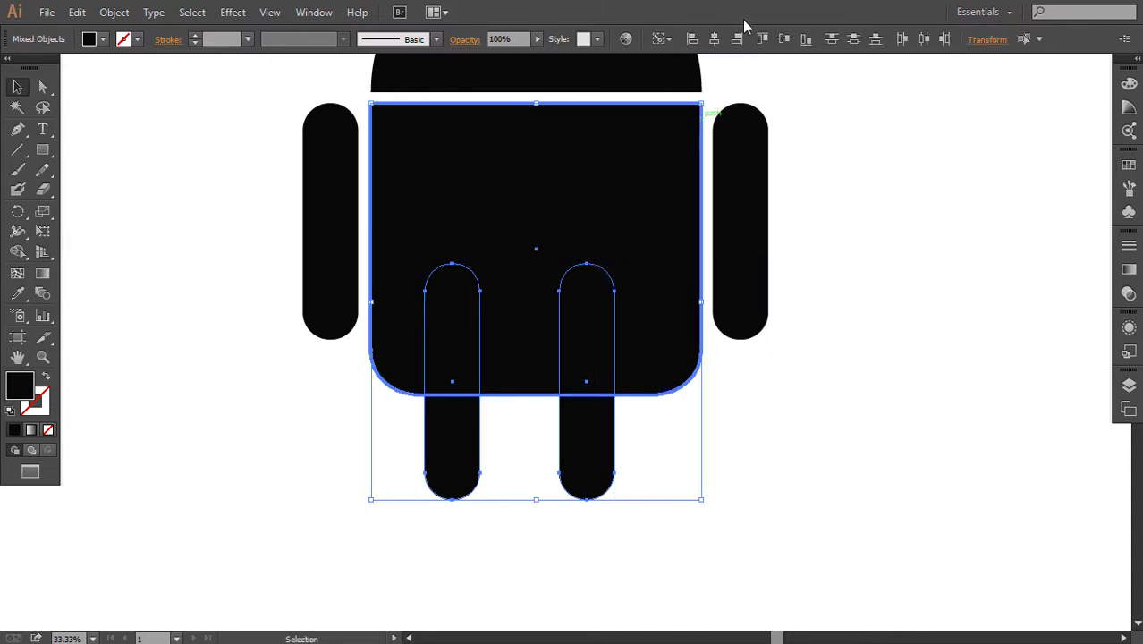
pyautogui.click(714, 39)
pyautogui.click(889, 299)
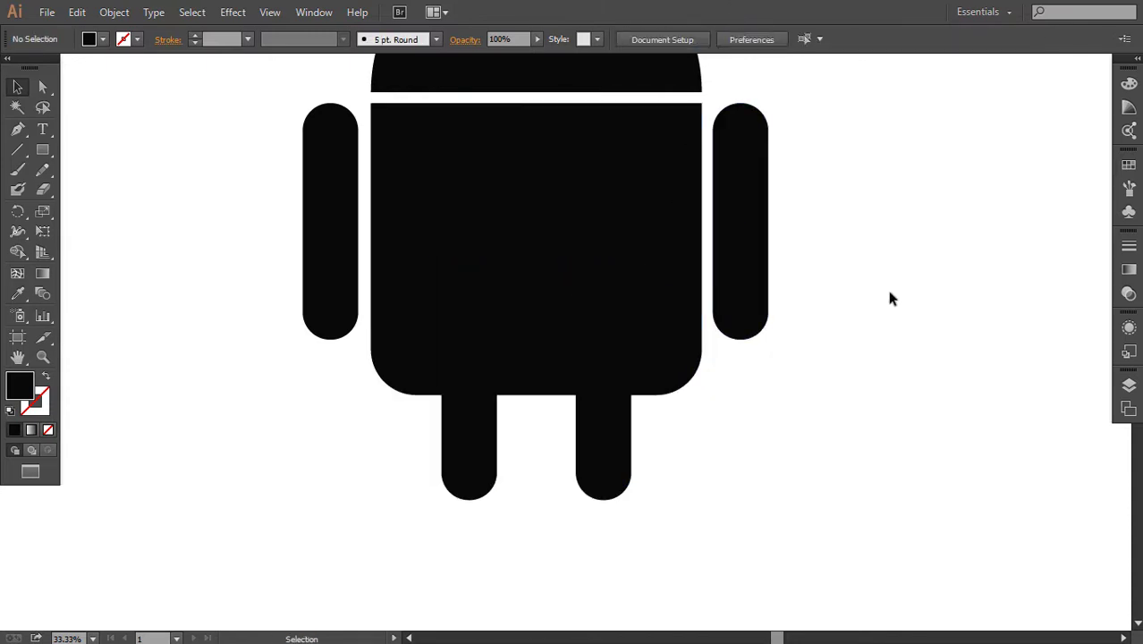
# Draw a thin rectangle above the left side of the head.
pyautogui.hotkey('ctrl', '-')
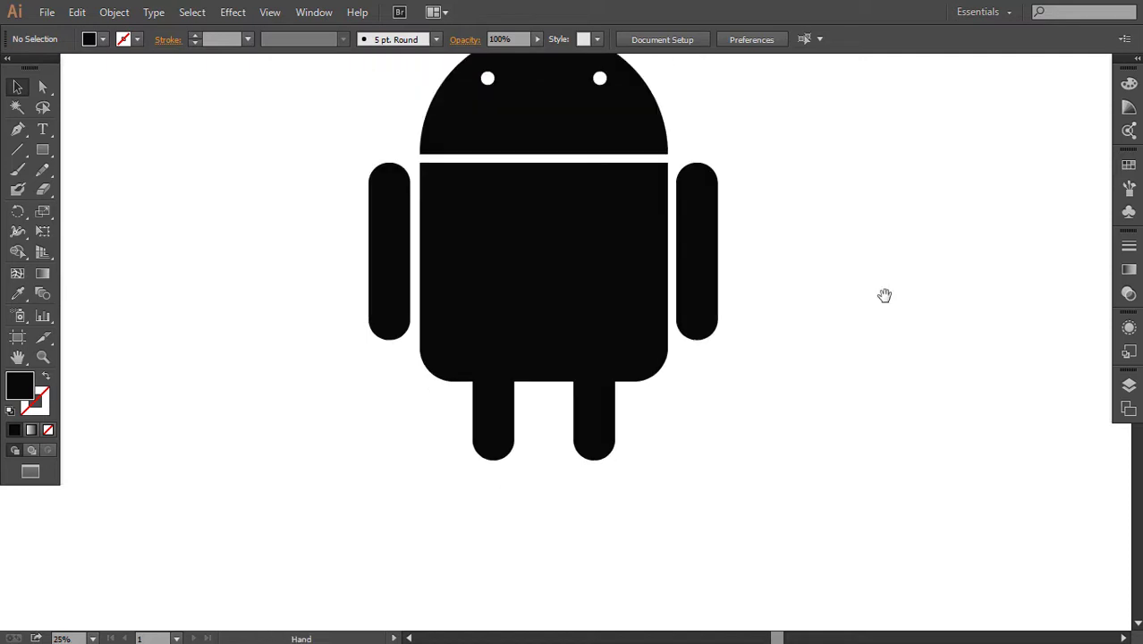
pyautogui.moveTo(733, 308); pyautogui.dragTo(697, 406)
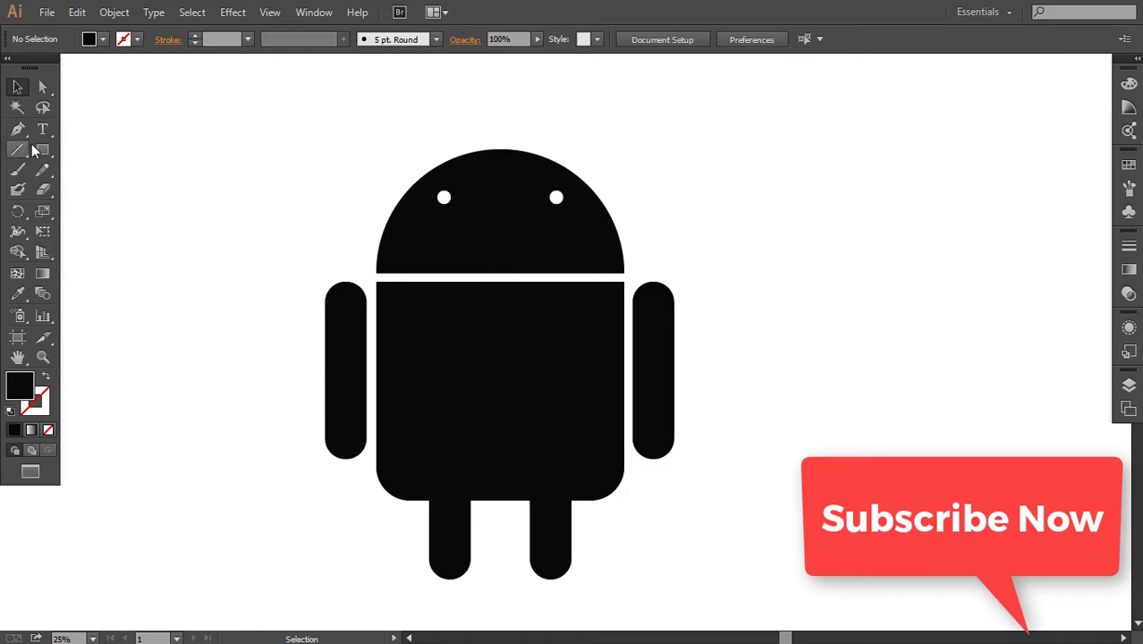
pyautogui.moveTo(36, 150); pyautogui.dragTo(75, 152)
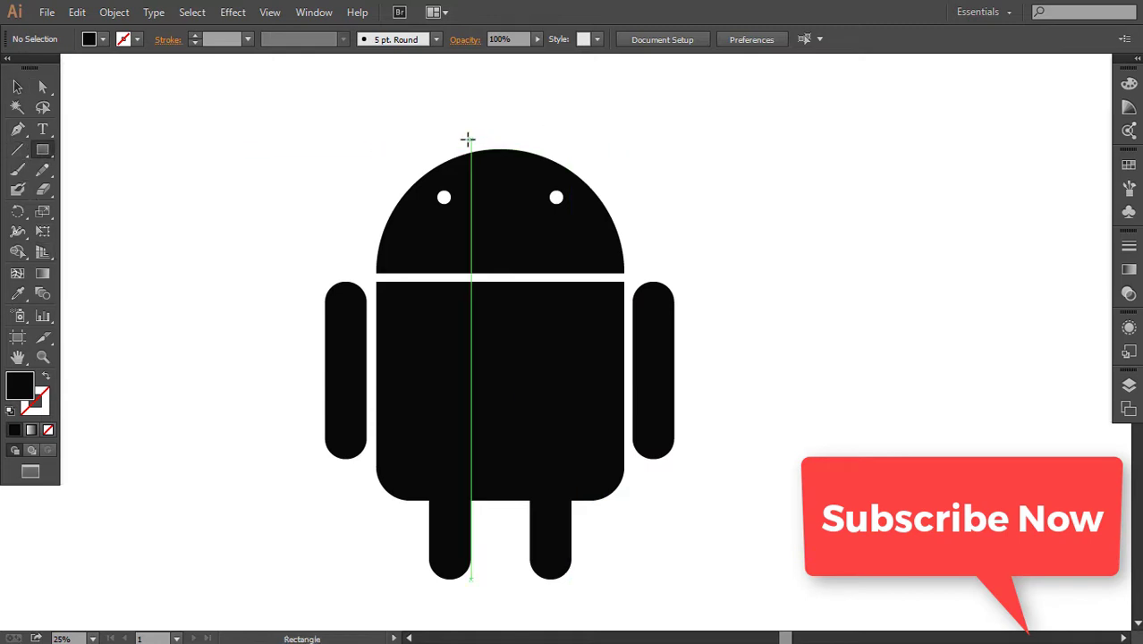
pyautogui.hotkey('ctrl', '+')
pyautogui.moveTo(498, 231); pyautogui.dragTo(492, 353)
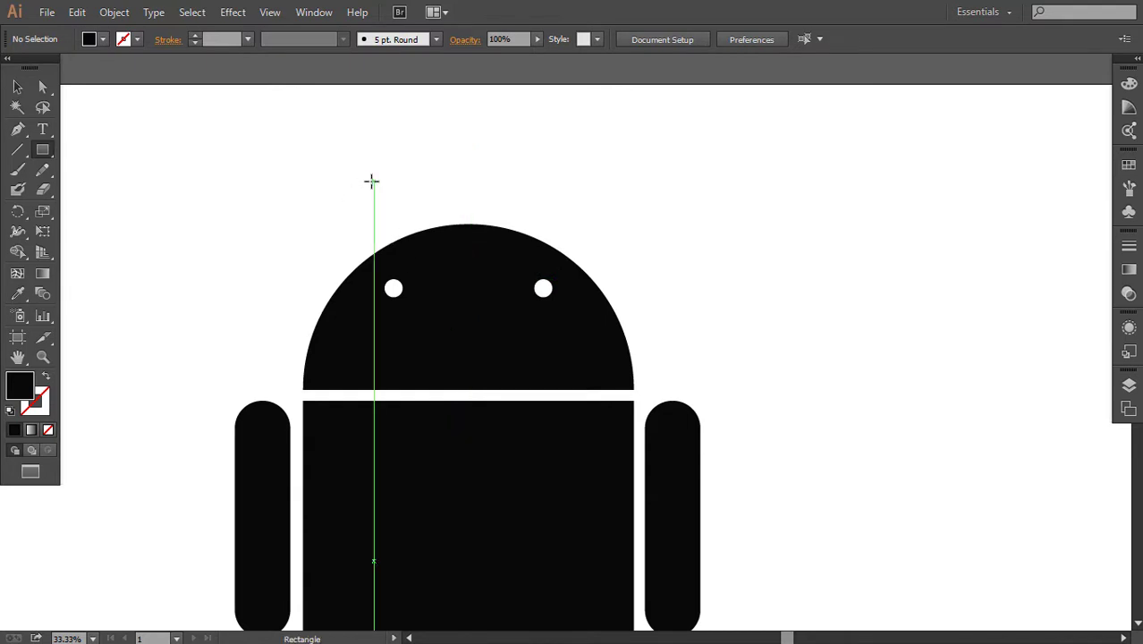
pyautogui.moveTo(380, 193); pyautogui.dragTo(388, 242)
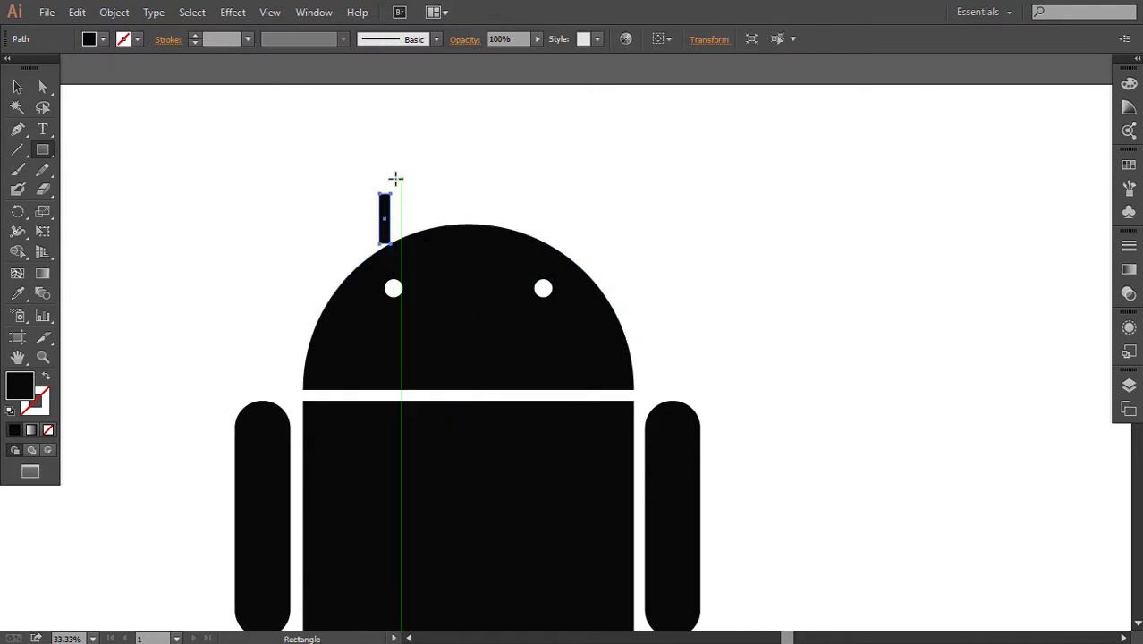
# Lengthen the rectangle, round it into a pill, and tilt it as the left antenna.
pyautogui.press('z')
pyautogui.click(411, 220)
pyautogui.press('v')
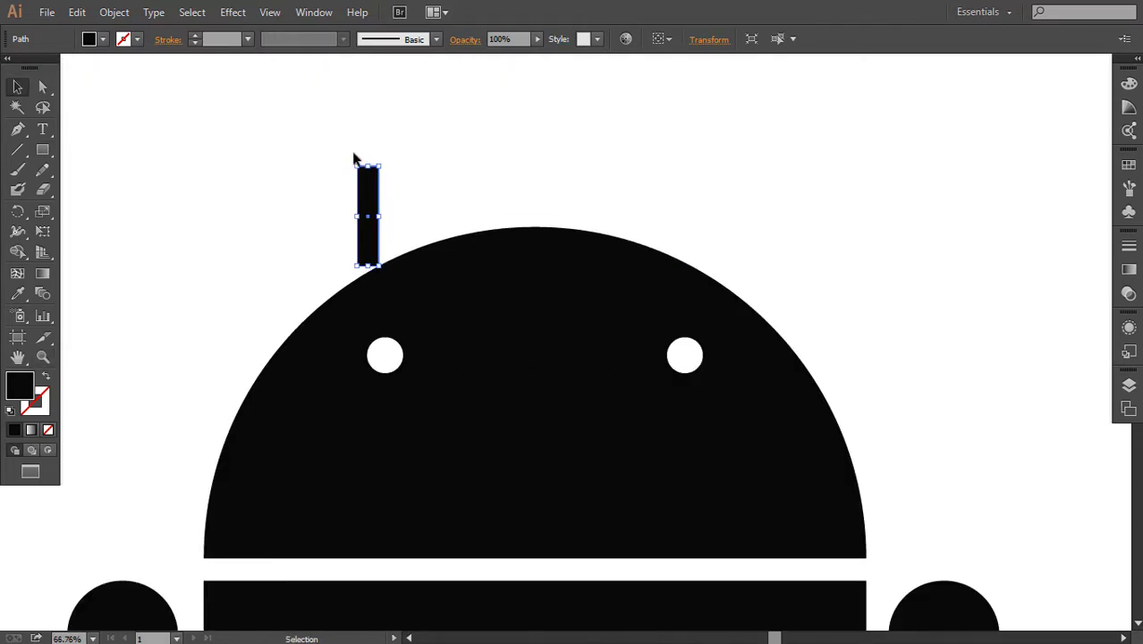
pyautogui.moveTo(371, 165); pyautogui.dragTo(370, 154)
pyautogui.press('a')
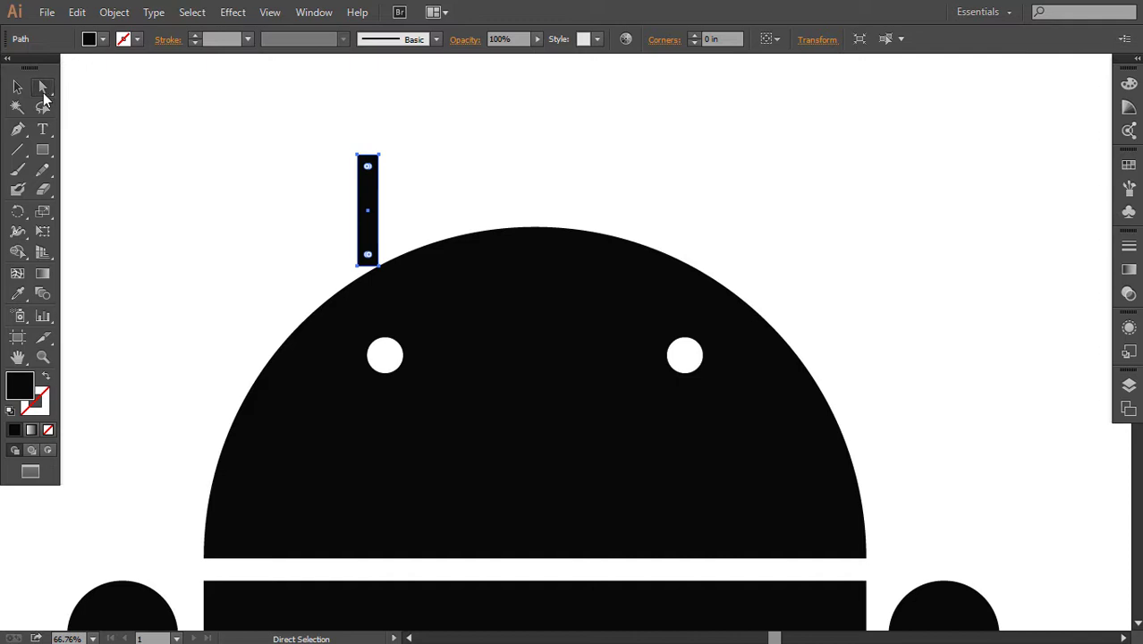
pyautogui.moveTo(370, 258); pyautogui.dragTo(418, 295)
pyautogui.press('v')
pyautogui.click(380, 242)
pyautogui.moveTo(387, 259); pyautogui.dragTo(372, 258)
pyautogui.click(570, 170)
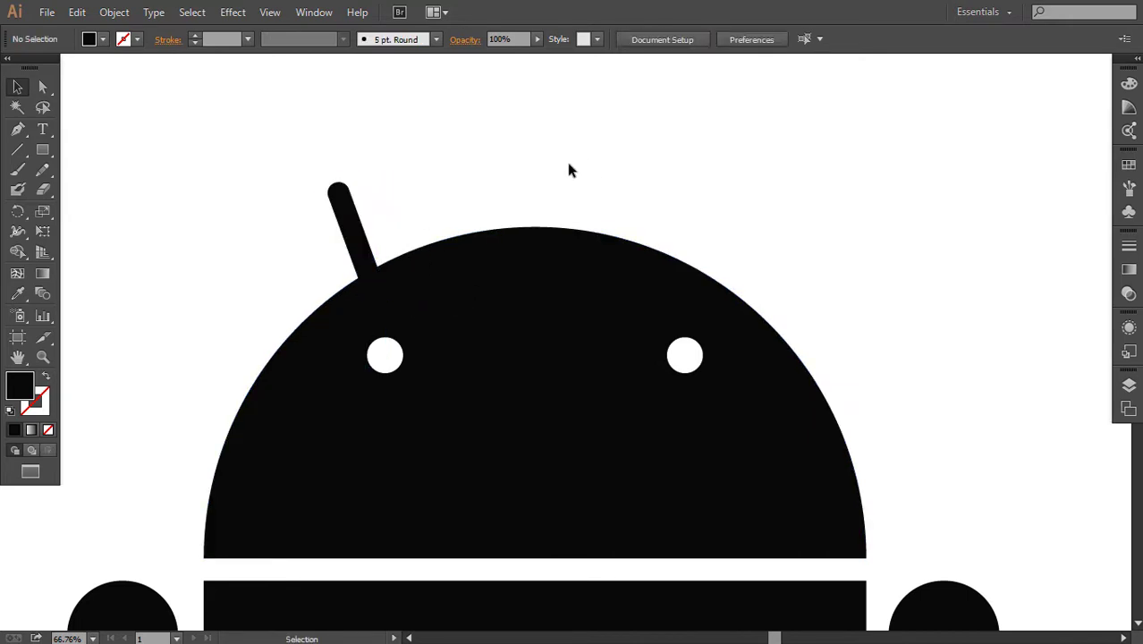
# Copy and paste the antenna in place, then move the copy to the head's right side.
pyautogui.click(362, 243)
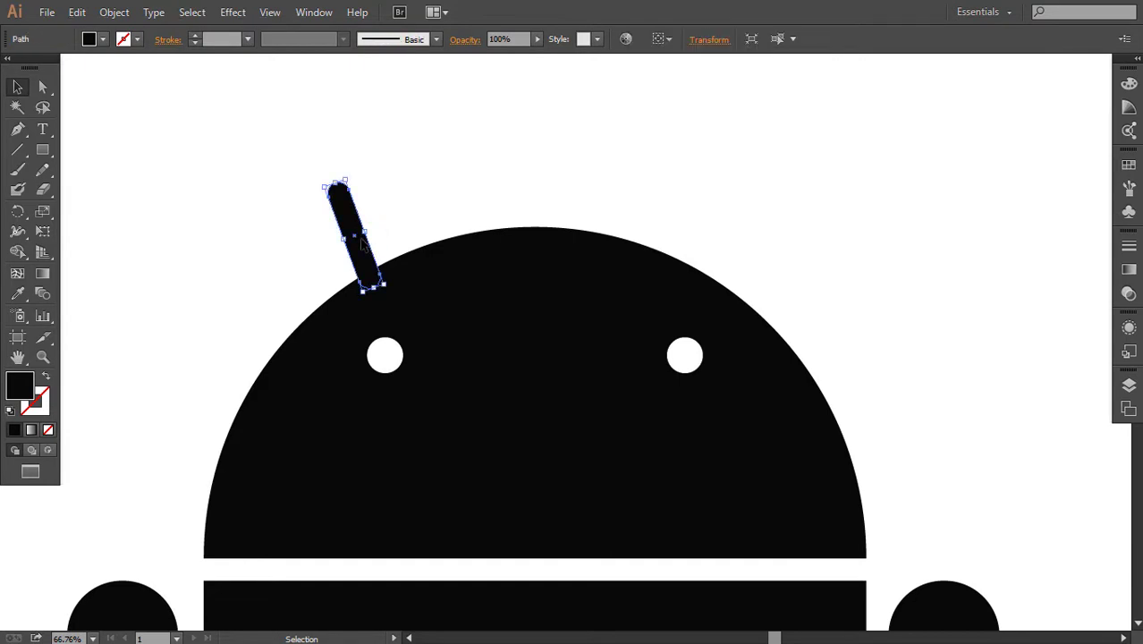
pyautogui.click(77, 12)
pyautogui.click(103, 93)
pyautogui.click(77, 12)
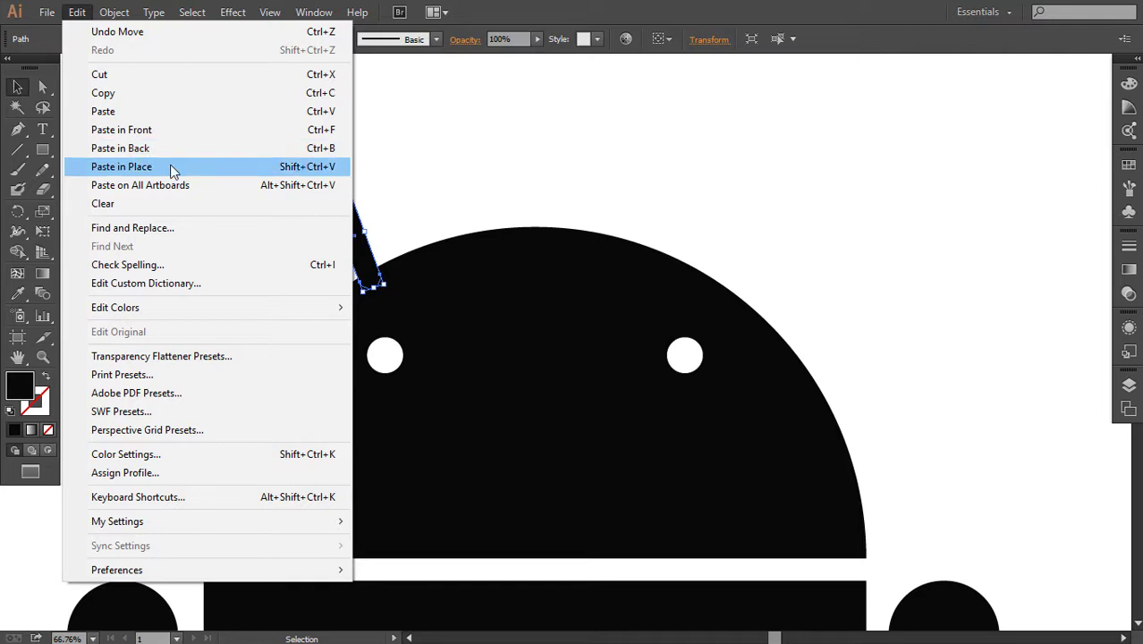
pyautogui.click(125, 130)
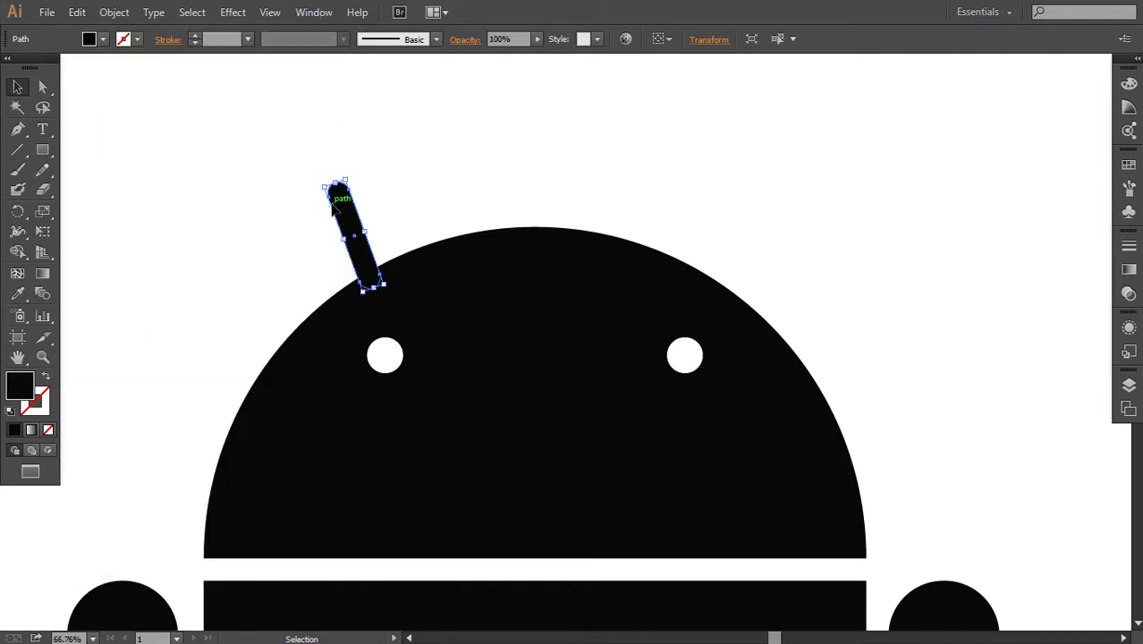
pyautogui.moveTo(348, 219); pyautogui.dragTo(665, 223)
# Reflect the antenna copy vertically so it leans outward, then slide it right.
pyautogui.rightClick(664, 219)
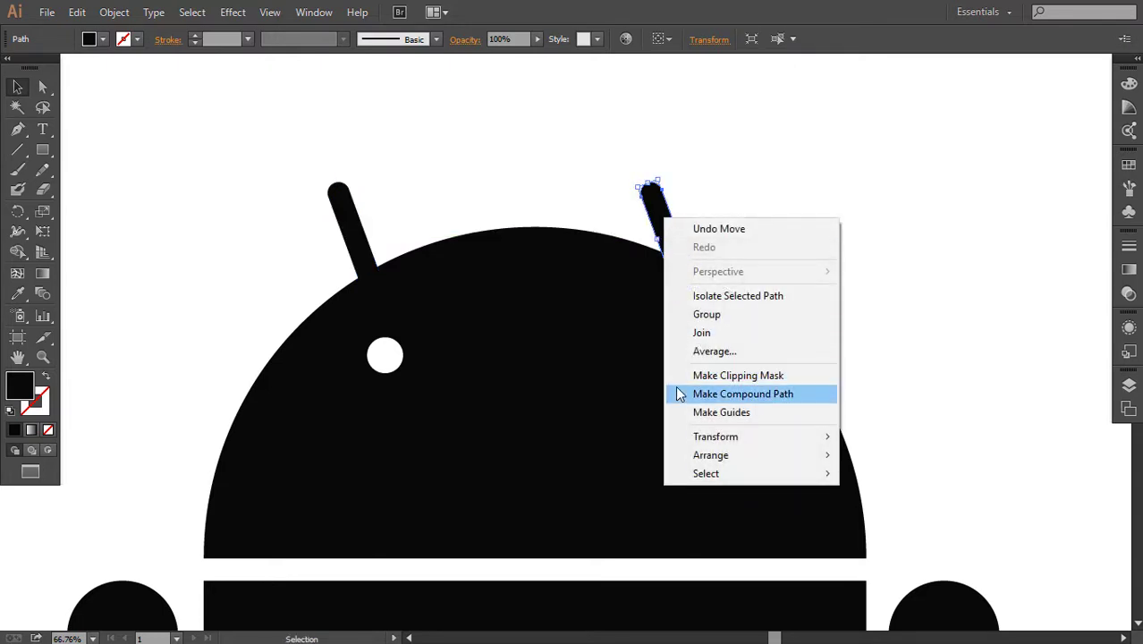
pyautogui.moveTo(720, 436)
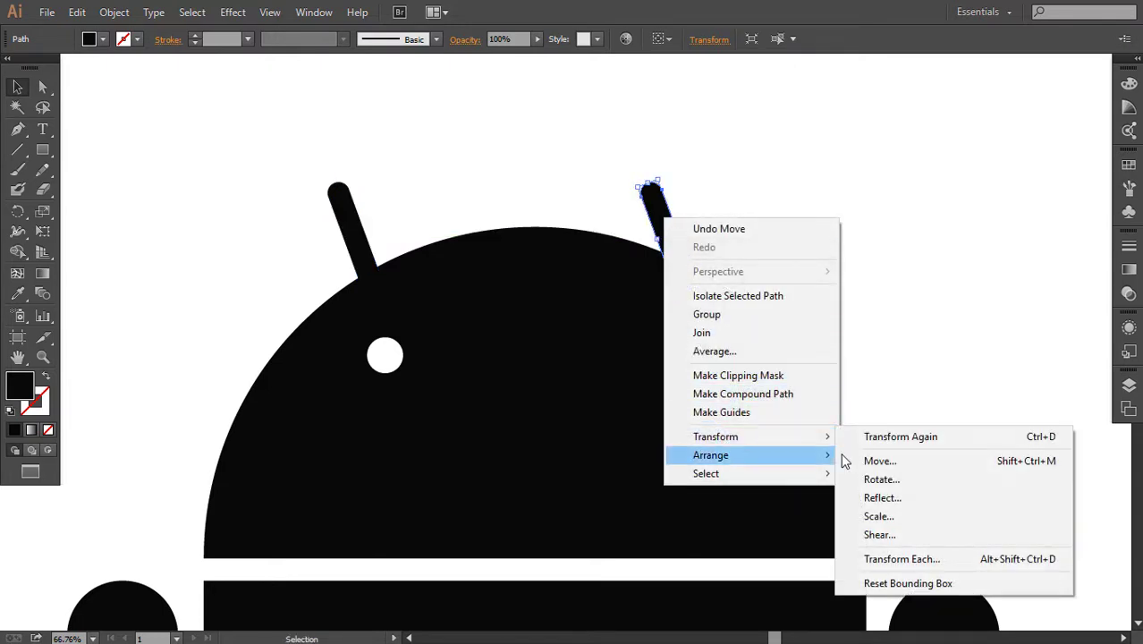
pyautogui.click(930, 497)
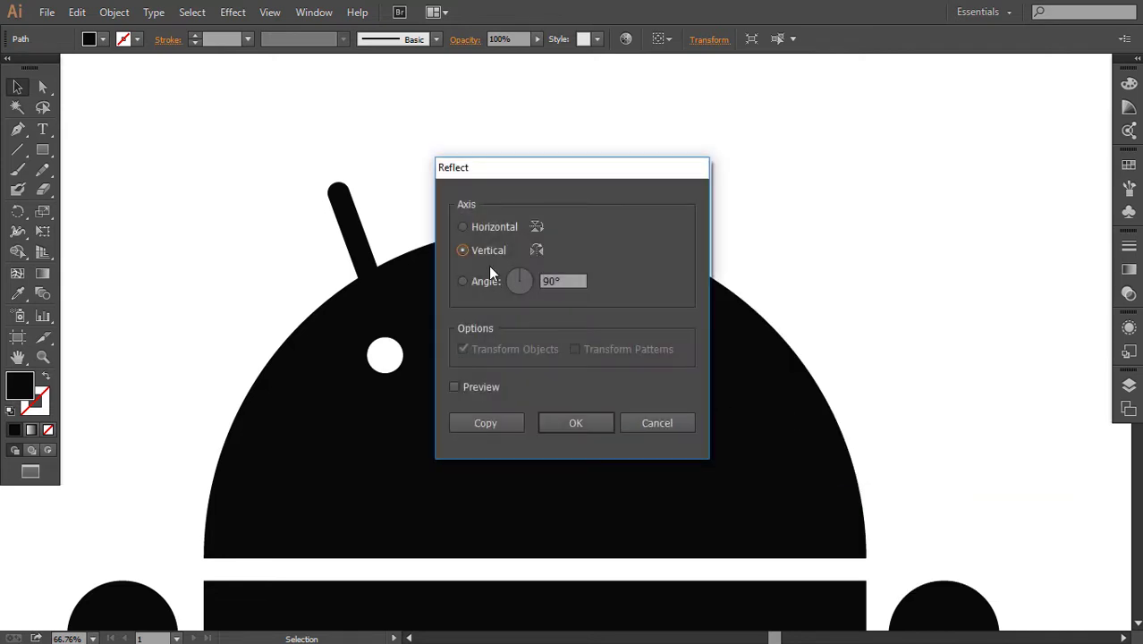
pyautogui.click(590, 424)
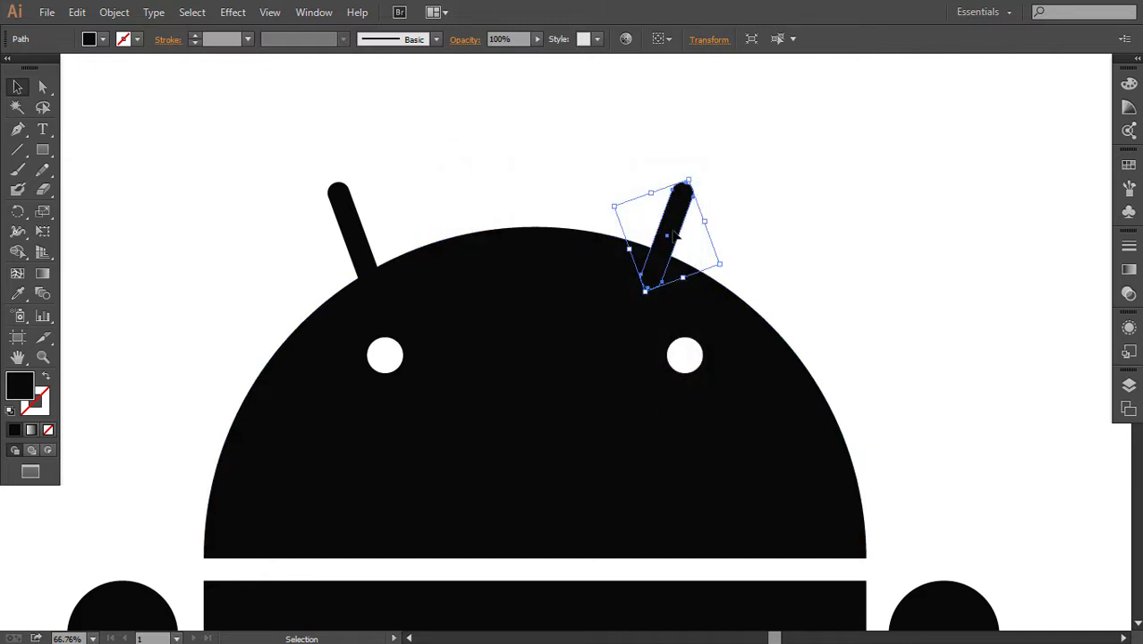
pyautogui.moveTo(680, 240); pyautogui.dragTo(710, 235)
# Shift the right antenna slightly further right.
pyautogui.click(360, 224)
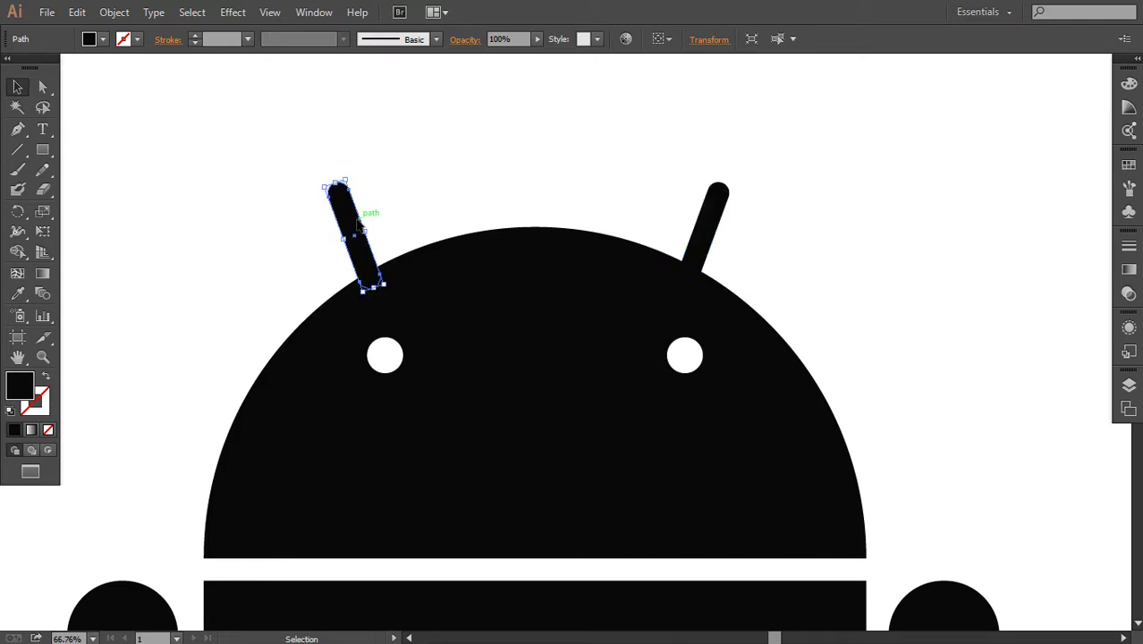
pyautogui.click(715, 222)
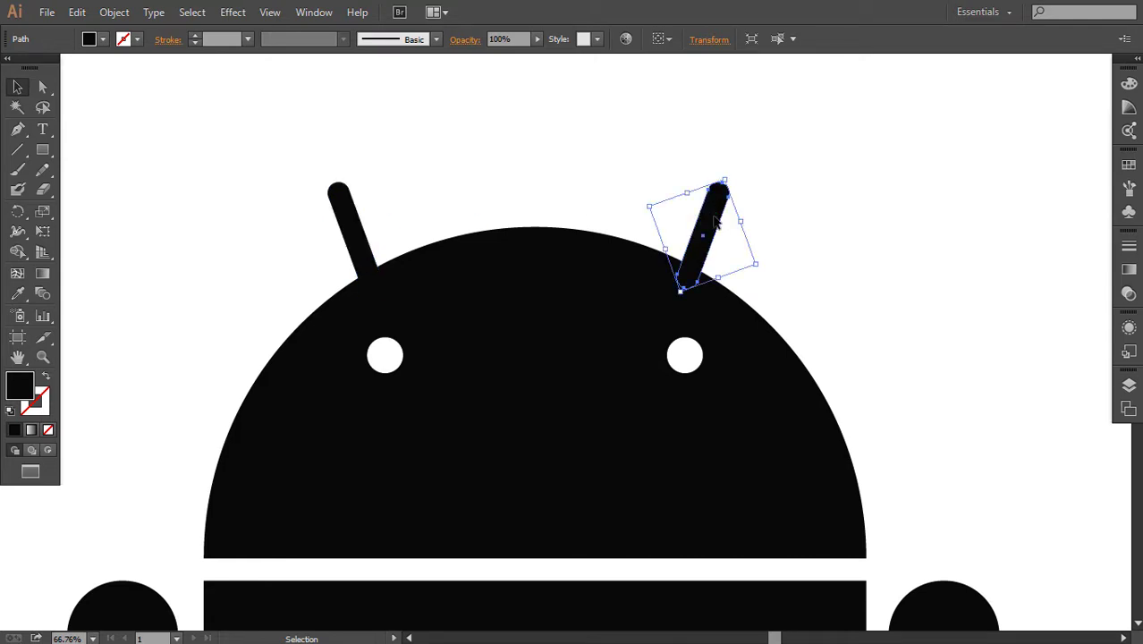
pyautogui.moveTo(715, 220); pyautogui.dragTo(723, 222)
pyautogui.click(827, 207)
# Group both antennas and centre them horizontally on the head as key object.
pyautogui.moveTo(492, 163); pyautogui.dragTo(304, 199)
pyautogui.rightClick(348, 207)
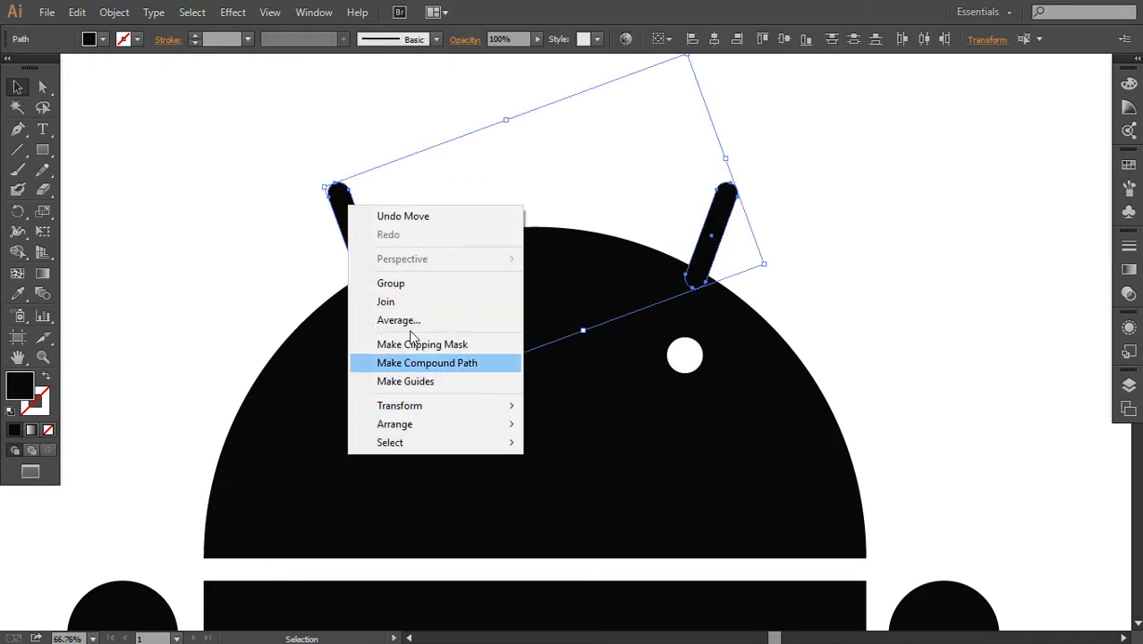
pyautogui.click(416, 299)
pyautogui.keyDown('shift'); pyautogui.click(590, 421); pyautogui.keyUp('shift')
pyautogui.click(590, 421)
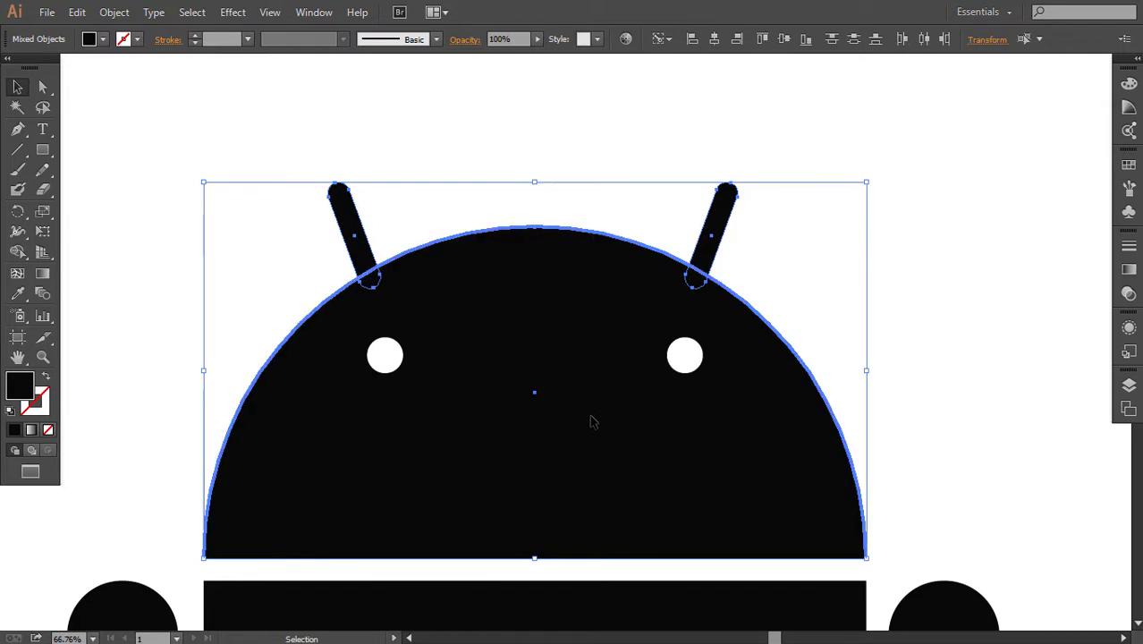
pyautogui.click(714, 38)
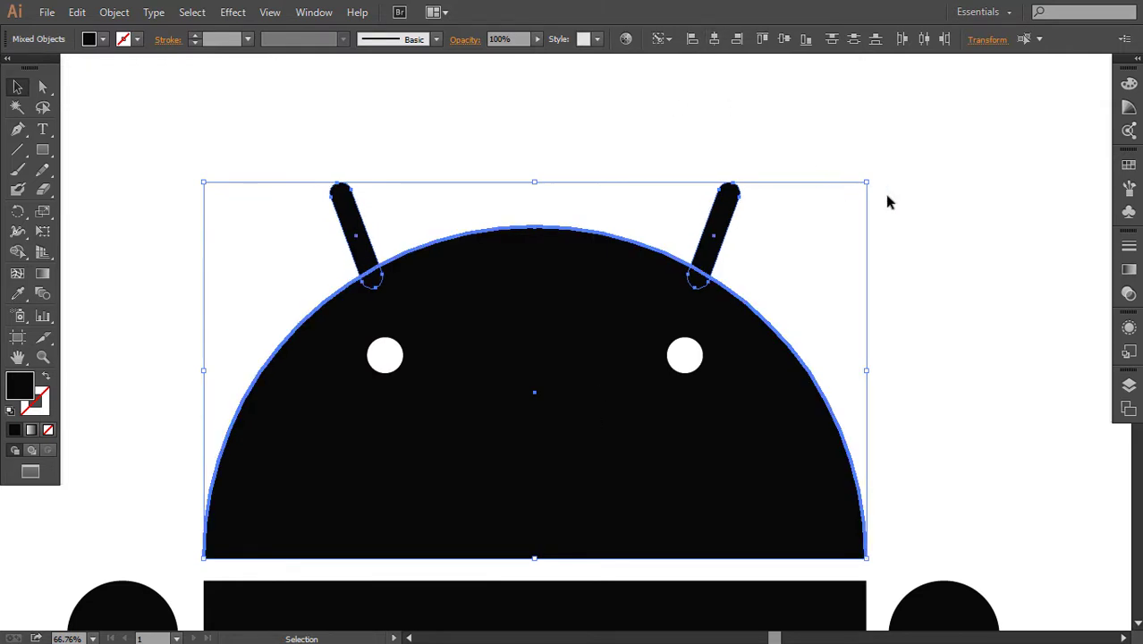
pyautogui.click(984, 236)
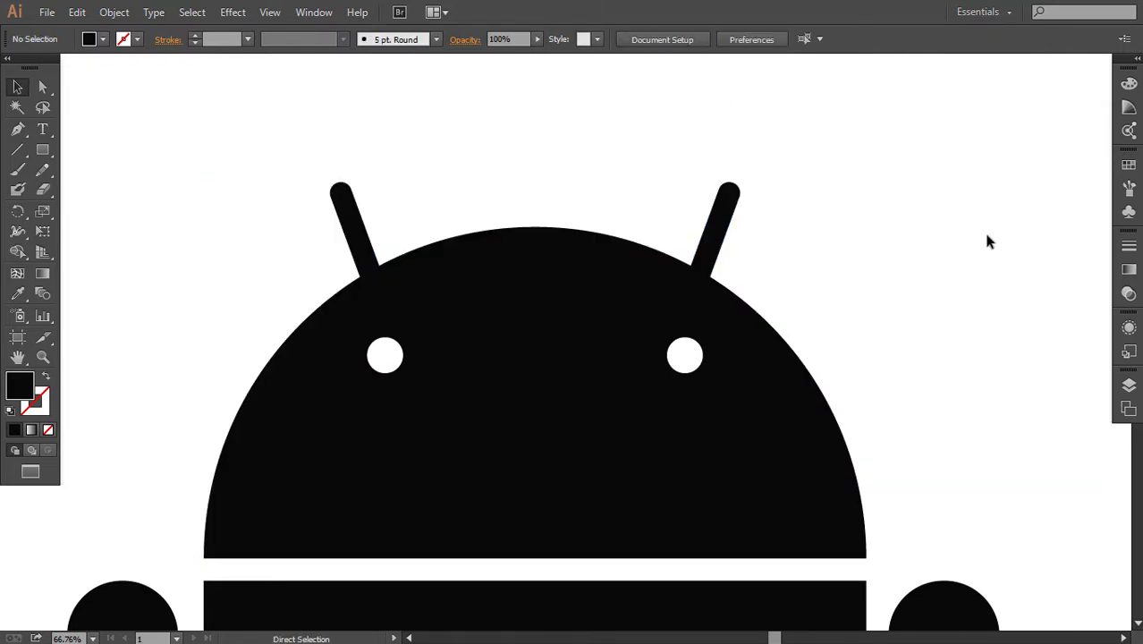
# Fill every part of the robot with green 0ed877.
pyautogui.hotkey('ctrl', '-')
pyautogui.hotkey('ctrl', '-')
pyautogui.hotkey('ctrl', '-')
pyautogui.moveTo(634, 365); pyautogui.dragTo(624, 238)
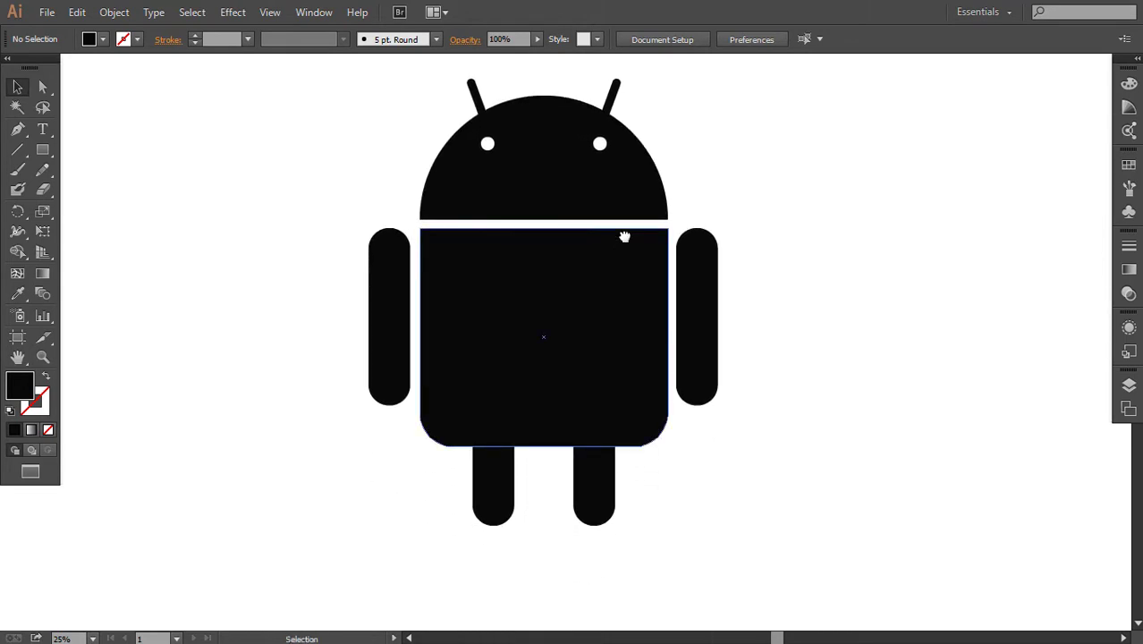
pyautogui.moveTo(637, 255); pyautogui.dragTo(635, 291)
pyautogui.hotkey('ctrl', 'a')
pyautogui.doubleClick(19, 385)
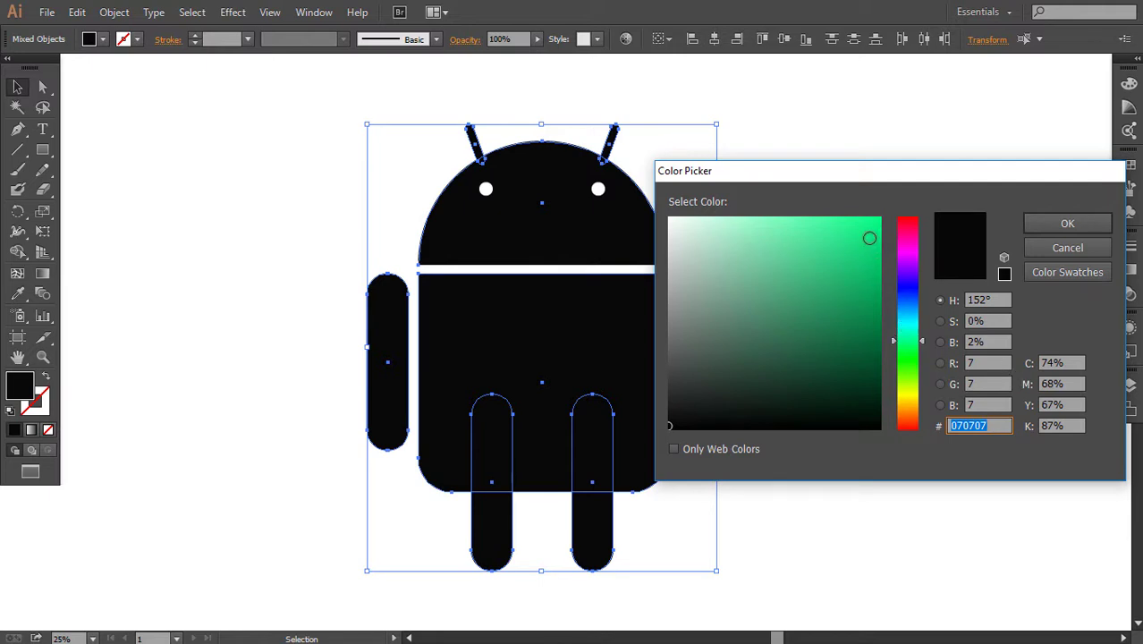
pyautogui.hotkey('ctrl', 'v')
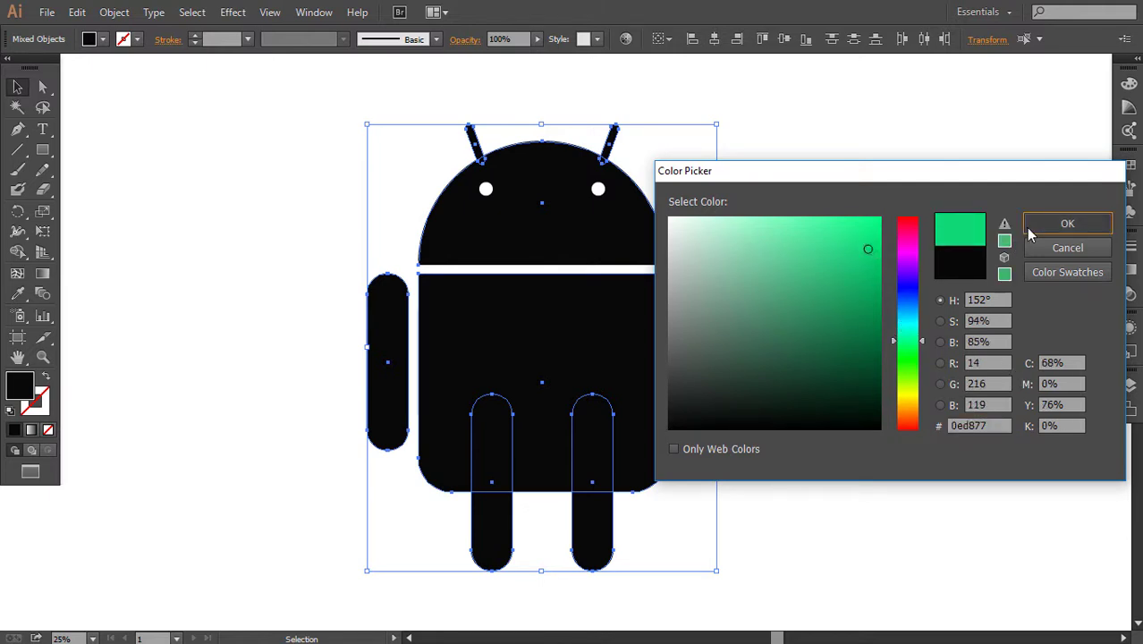
pyautogui.click(1067, 224)
# Draw a large rectangle enclosing the whole robot.
pyautogui.click(390, 374)
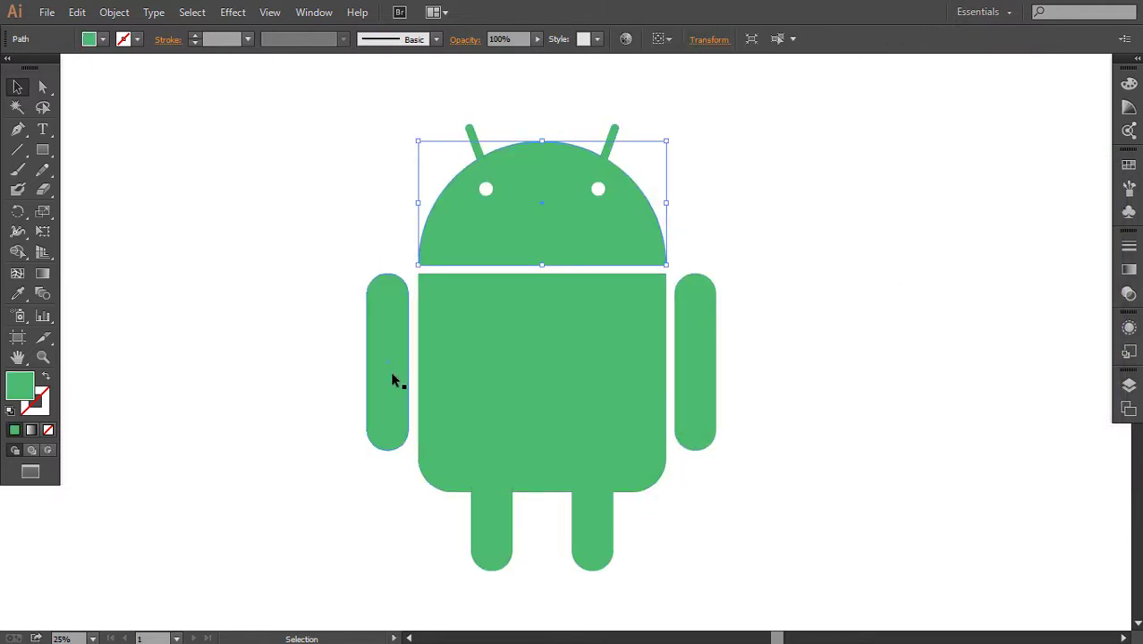
pyautogui.click(484, 188)
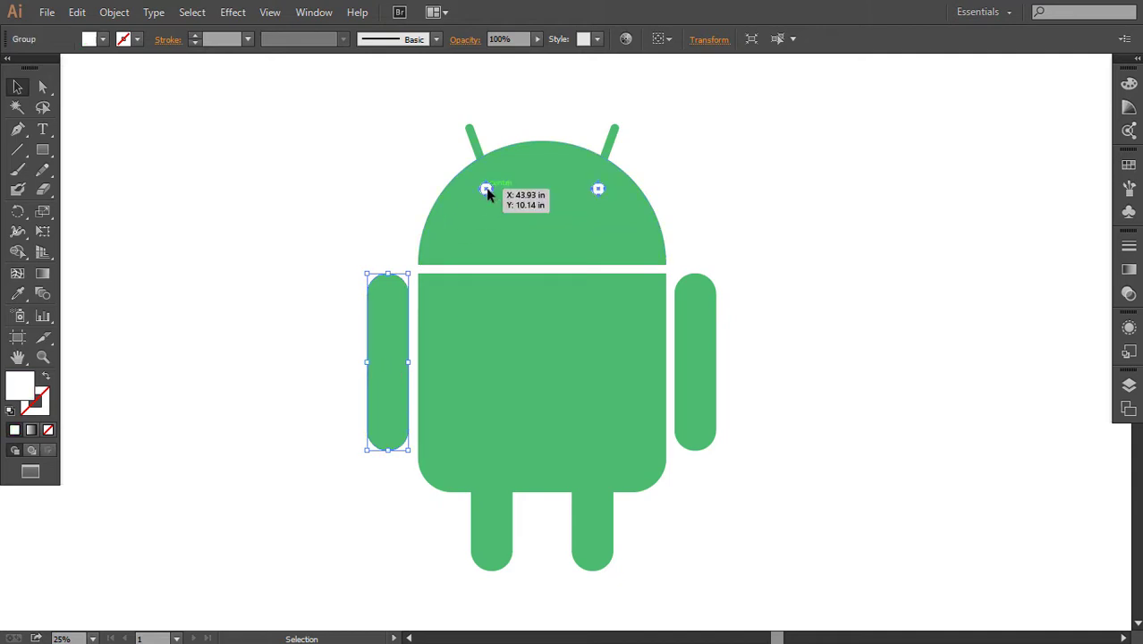
pyautogui.click(42, 150)
pyautogui.moveTo(219, 85); pyautogui.dragTo(853, 592)
# Fill the rectangle light grey dddddd and send it to the back.
pyautogui.doubleClick(15, 393)
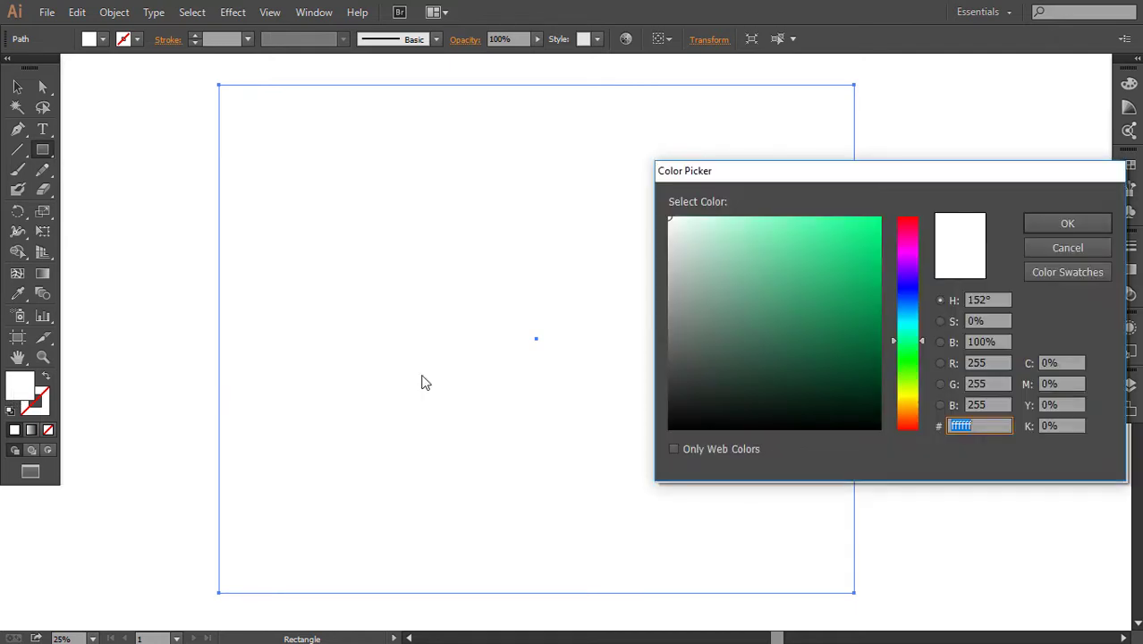
pyautogui.write('dddddd')
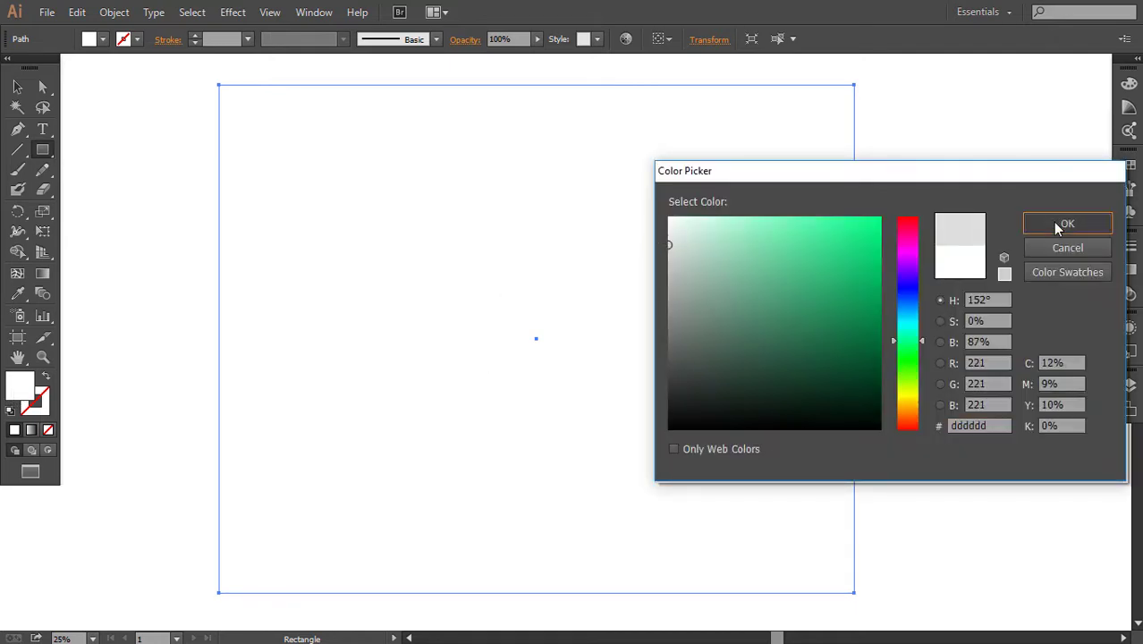
pyautogui.click(1054, 223)
pyautogui.hotkey('ctrl', 'shift', '[')
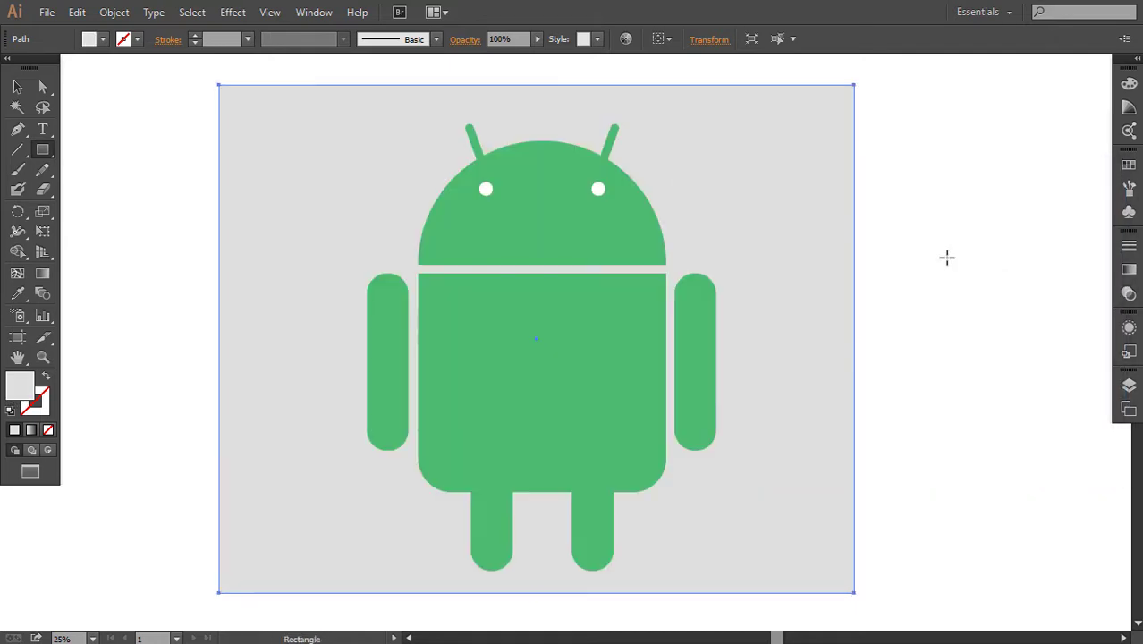
# Try moving the eyes to the right, then undo the move.
pyautogui.press('v')
pyautogui.click(913, 255)
pyautogui.moveTo(599, 190); pyautogui.dragTo(746, 195)
pyautogui.click(979, 304)
pyautogui.hotkey('ctrl', 'z')
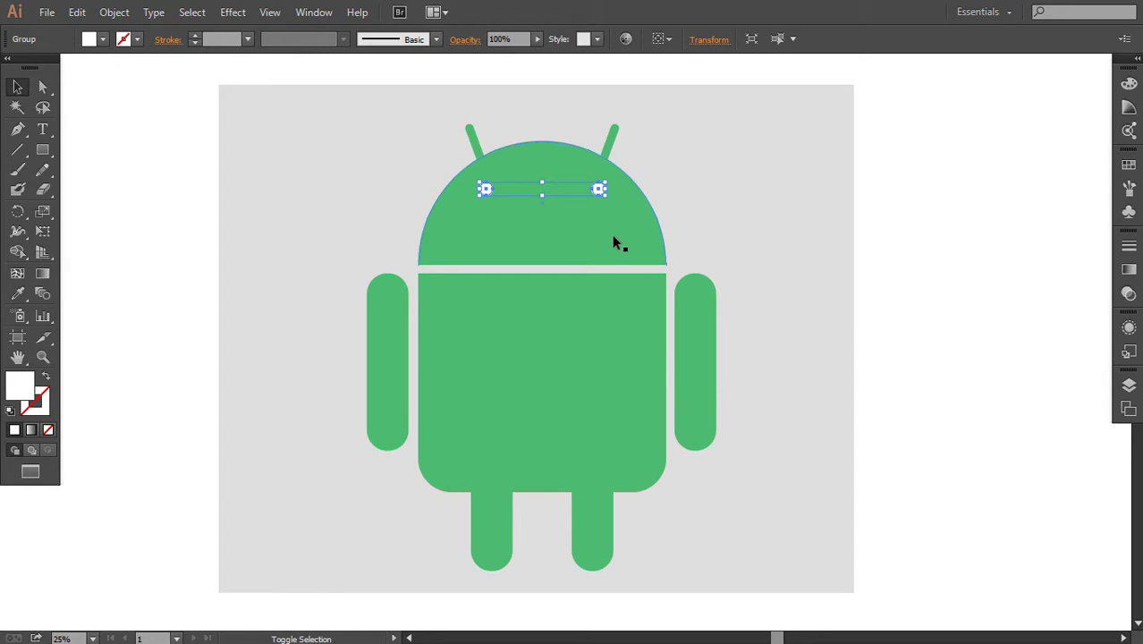
# Subtract the eyes from the head with Pathfinder Minus Front.
pyautogui.click(314, 12)
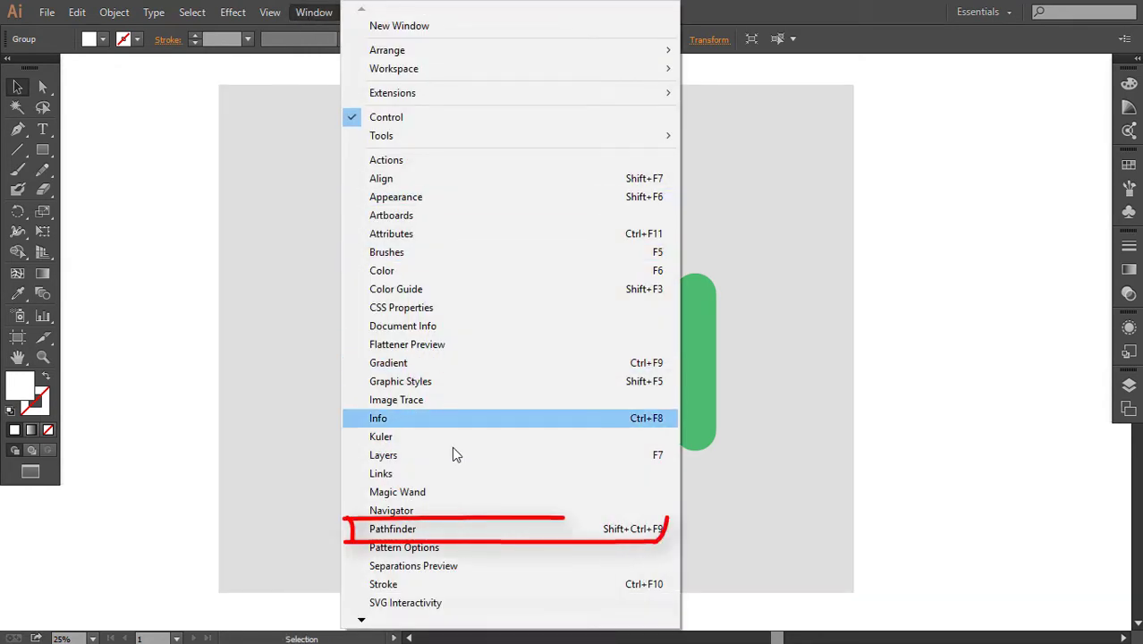
pyautogui.click(469, 532)
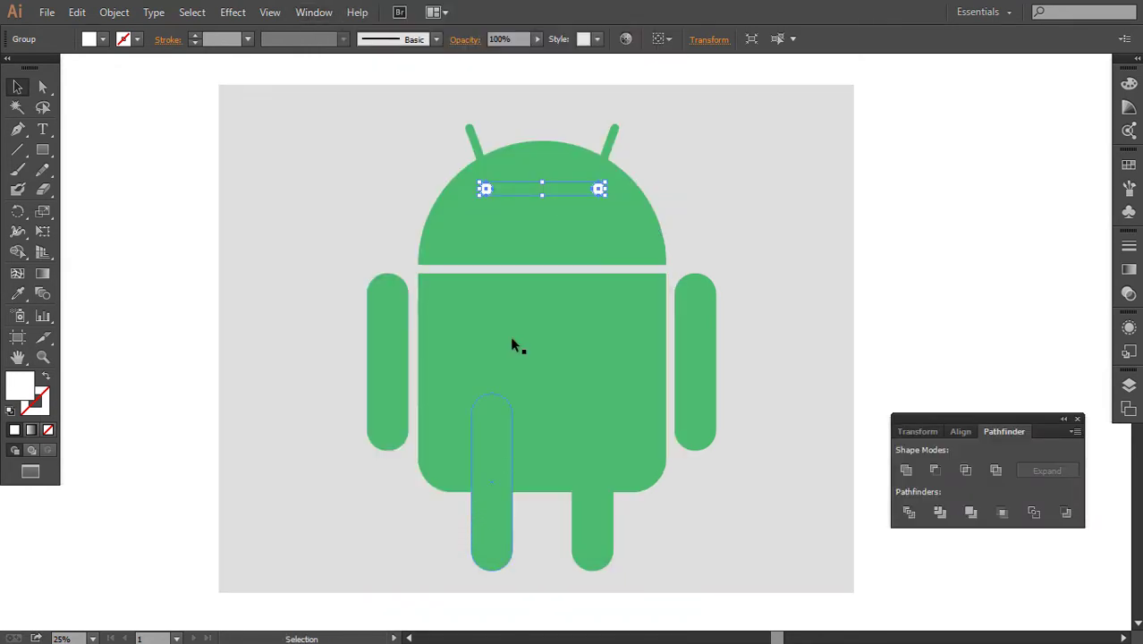
pyautogui.keyDown('shift'); pyautogui.click(606, 224); pyautogui.keyUp('shift')
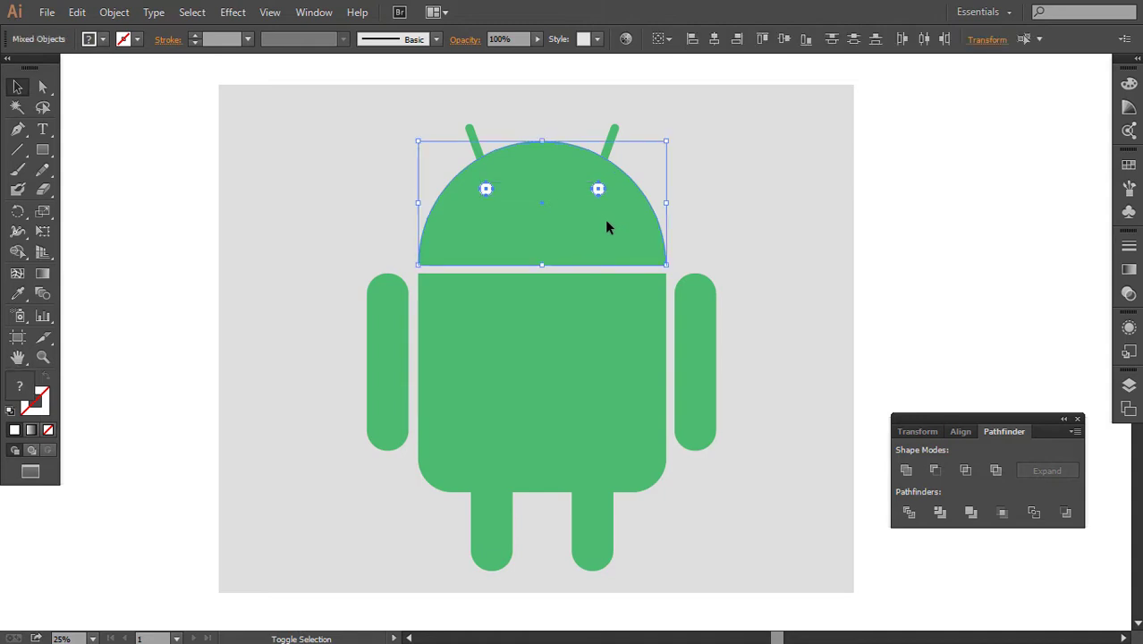
pyautogui.click(935, 470)
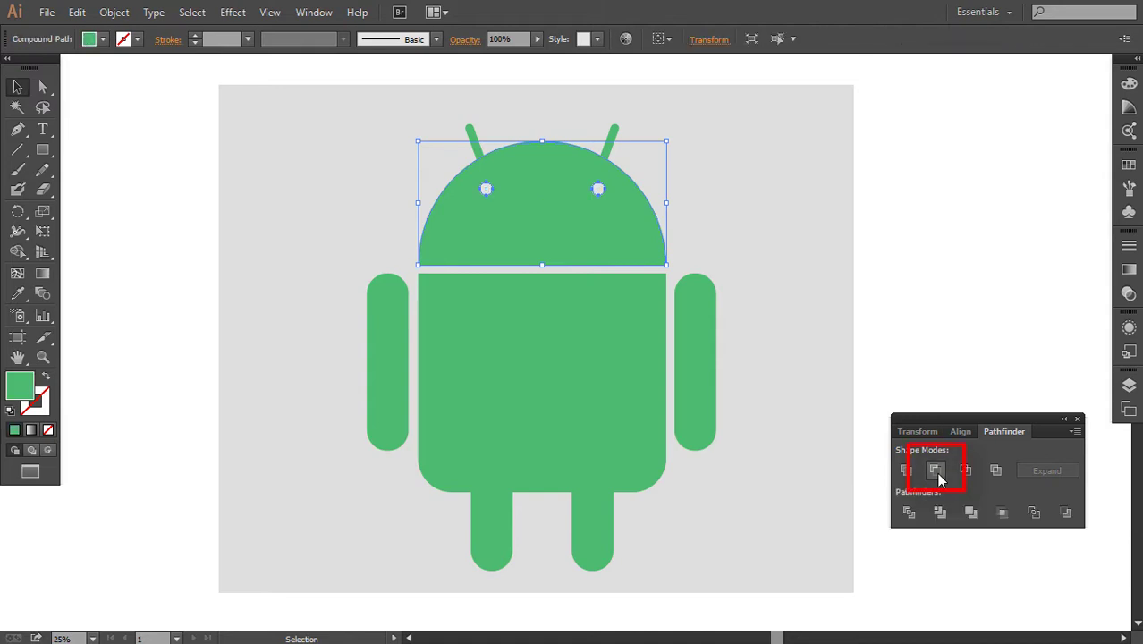
# Drag the head aside to check the eye holes, then undo the move.
pyautogui.moveTo(585, 248); pyautogui.dragTo(901, 248)
pyautogui.click(1062, 263)
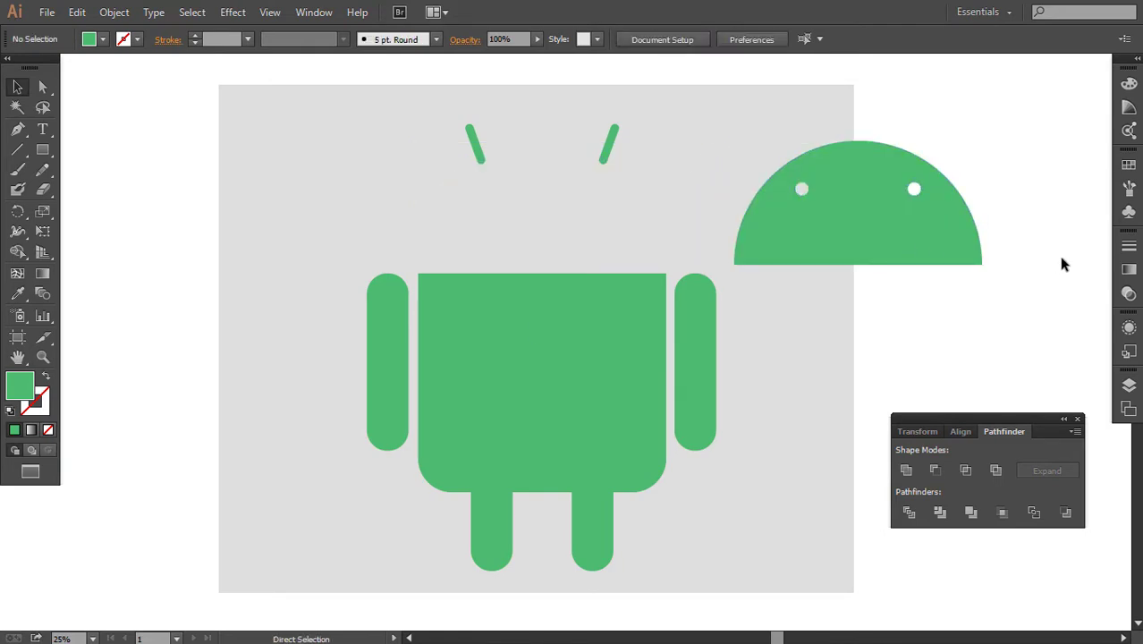
pyautogui.hotkey('ctrl', 'z')
# Select the legs, arms, body, head and antennas and unite them with Pathfinder.
pyautogui.click(1008, 268)
pyautogui.click(604, 487)
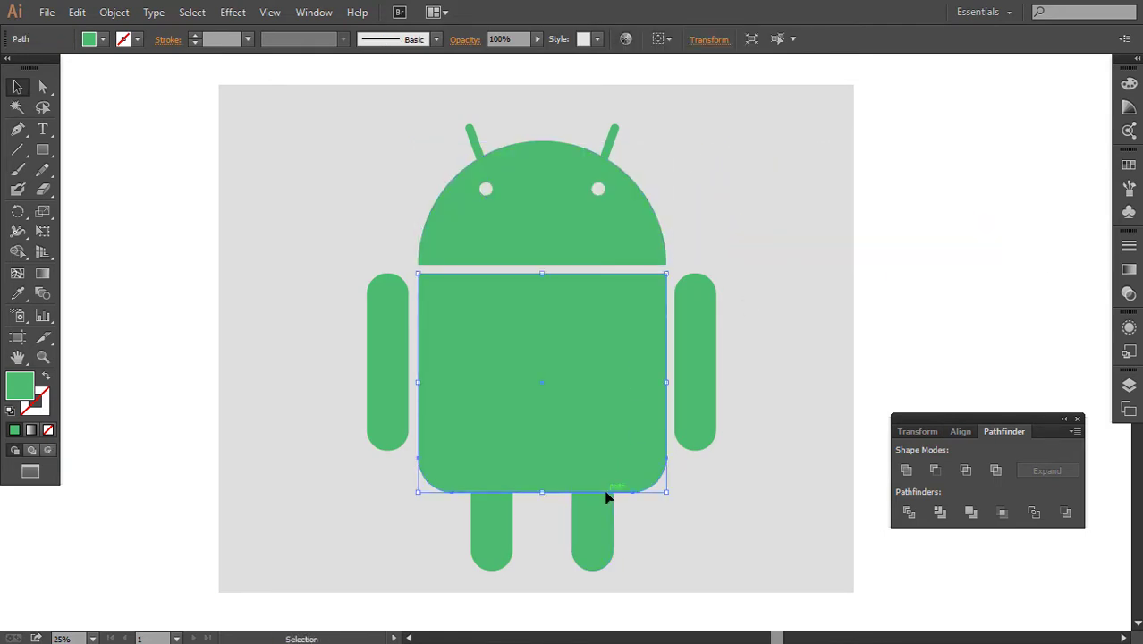
pyautogui.click(593, 505)
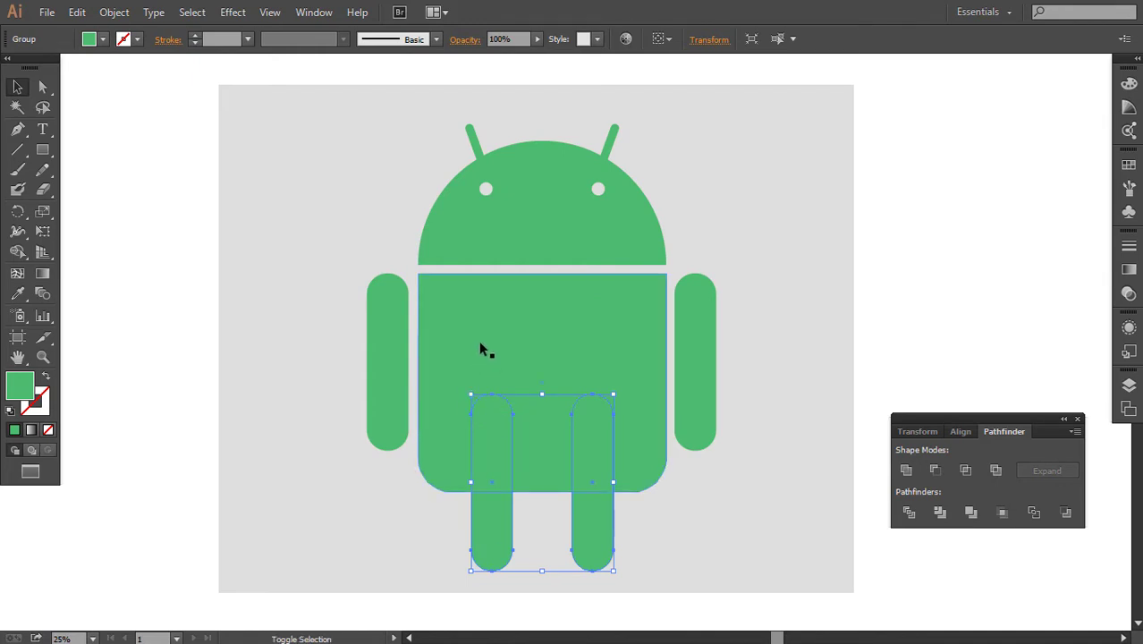
pyautogui.keyDown('shift'); pyautogui.click(391, 336); pyautogui.keyUp('shift')
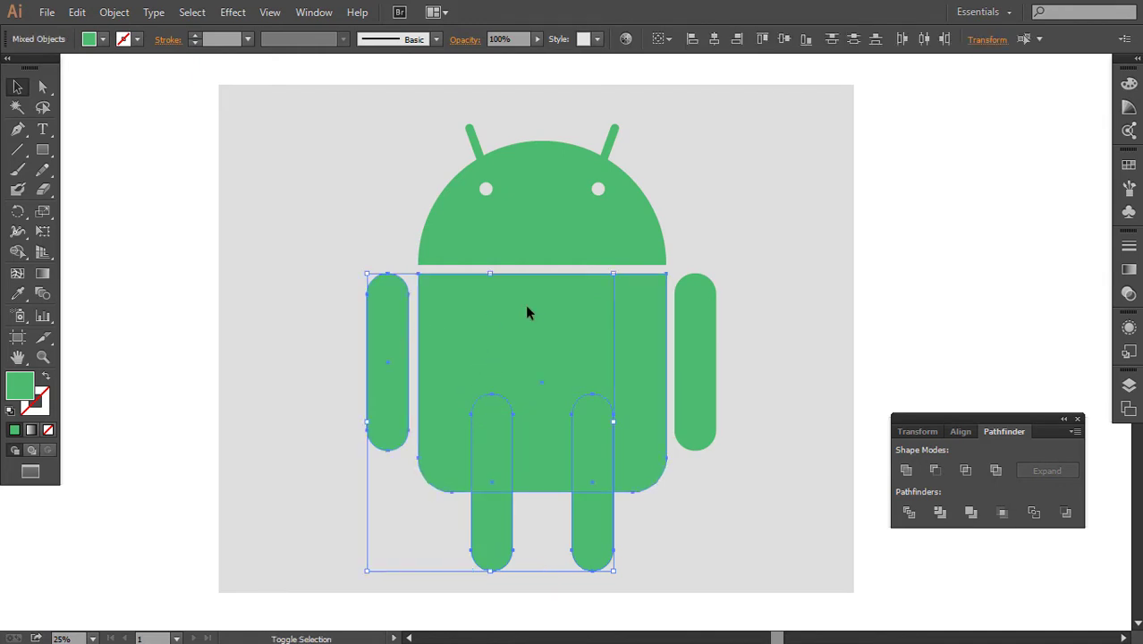
pyautogui.keyDown('shift'); pyautogui.click(526, 309); pyautogui.keyUp('shift')
pyautogui.keyDown('shift'); pyautogui.click(538, 259); pyautogui.keyUp('shift')
pyautogui.keyDown('shift'); pyautogui.click(697, 314); pyautogui.keyUp('shift')
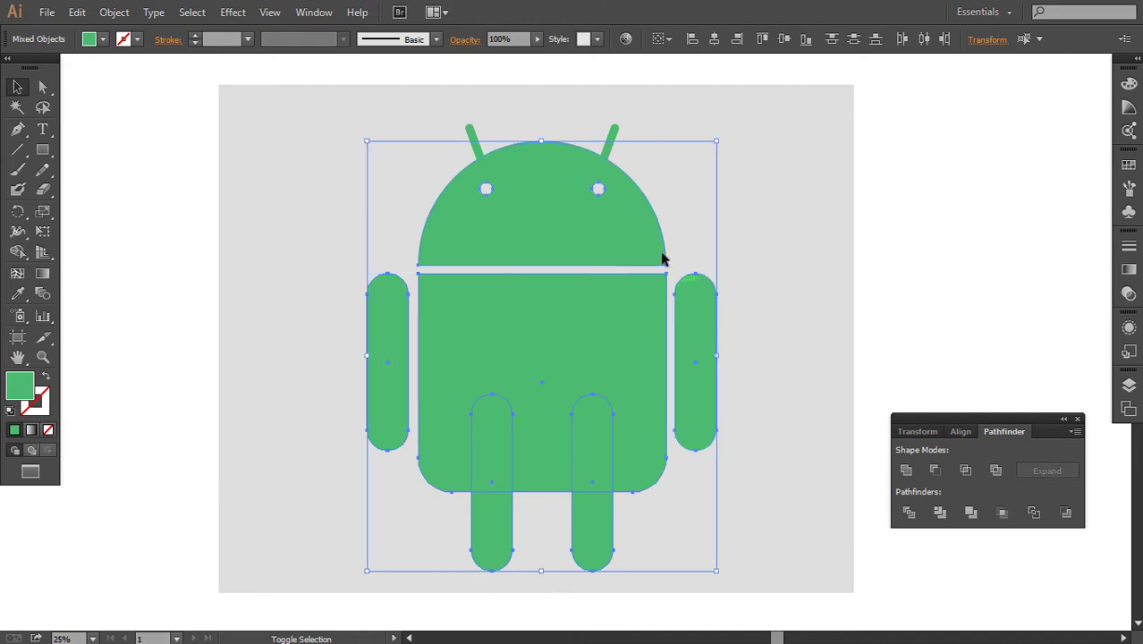
pyautogui.keyDown('shift'); pyautogui.click(613, 129); pyautogui.keyUp('shift')
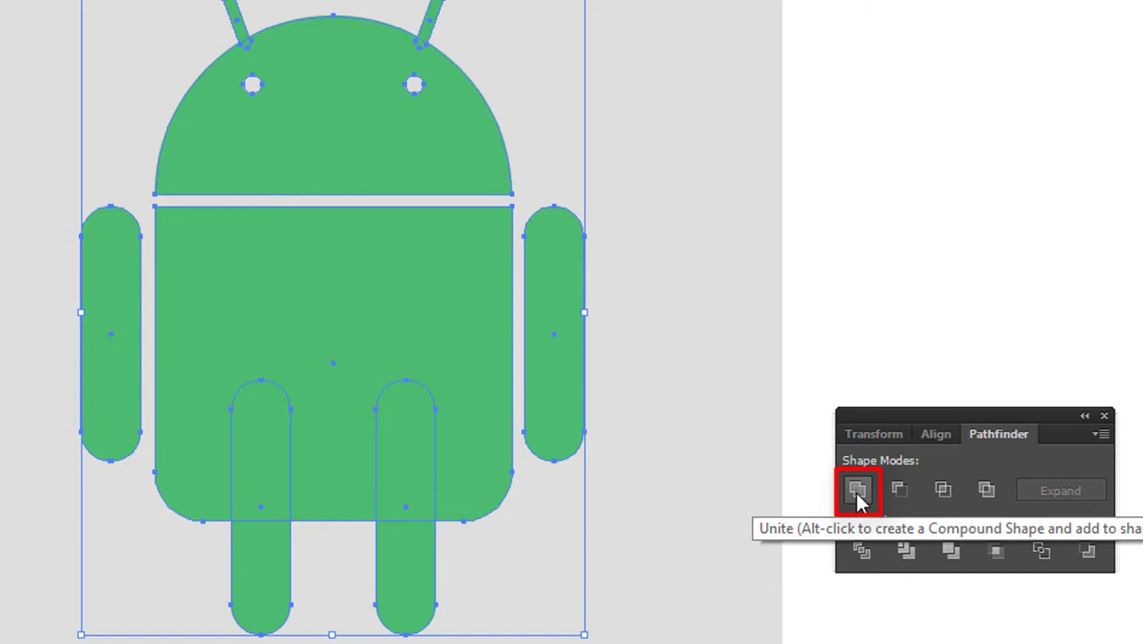
pyautogui.click(857, 493)
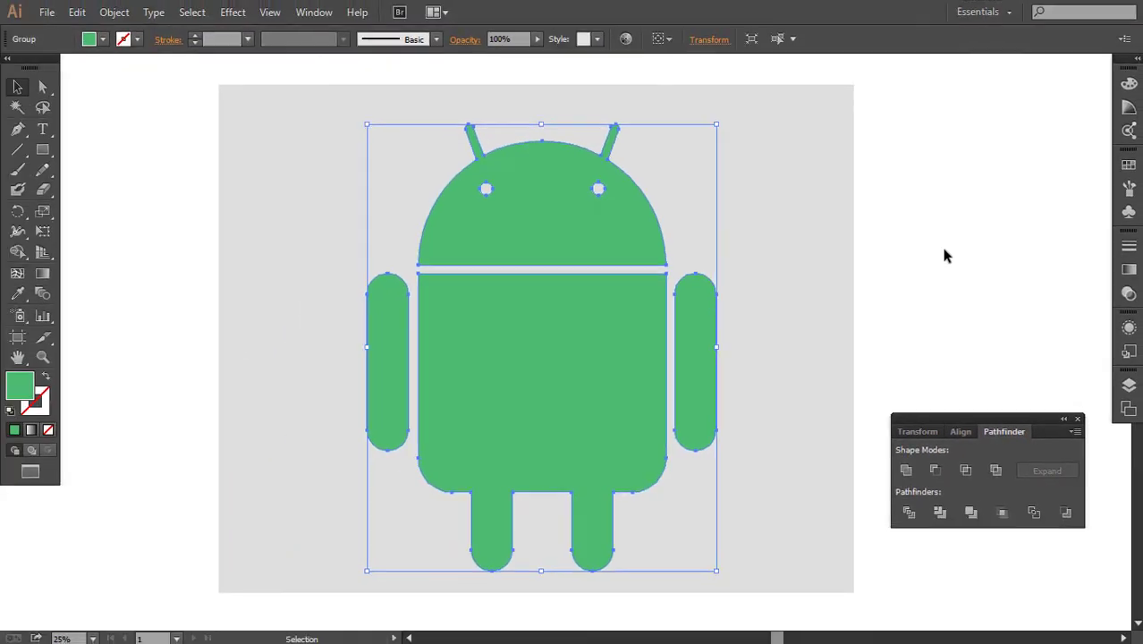
# Sample white onto the robot with the Eyedropper, then undo back to green without the background.
pyautogui.click(944, 250)
pyautogui.click(597, 206)
pyautogui.press('i')
pyautogui.click(159, 323)
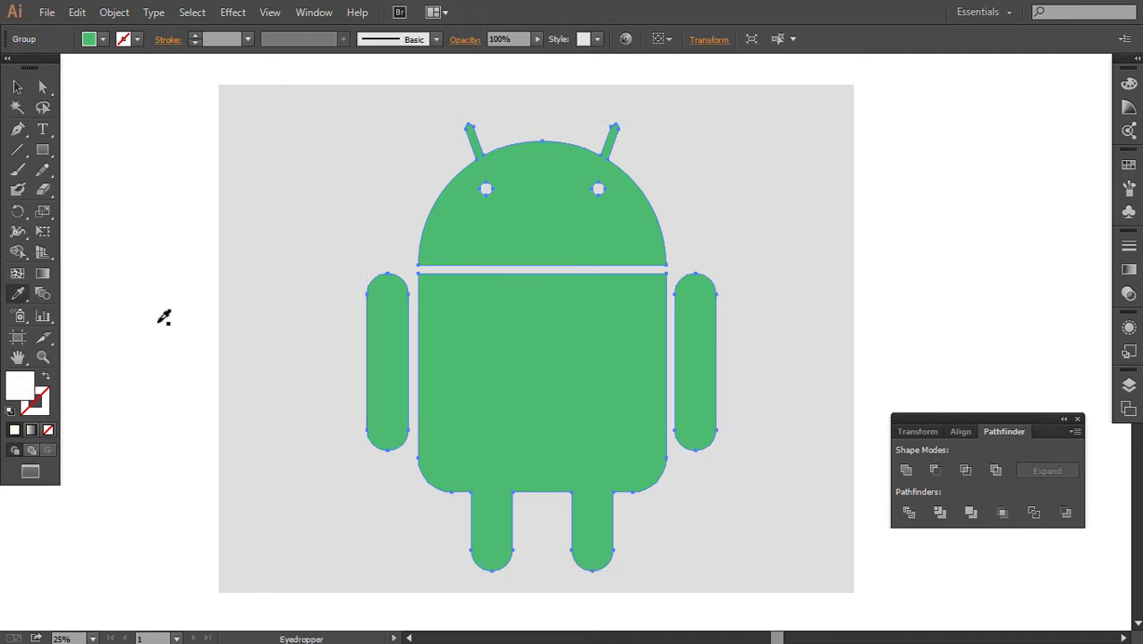
pyautogui.click(160, 321)
pyautogui.press('v')
pyautogui.click(154, 327)
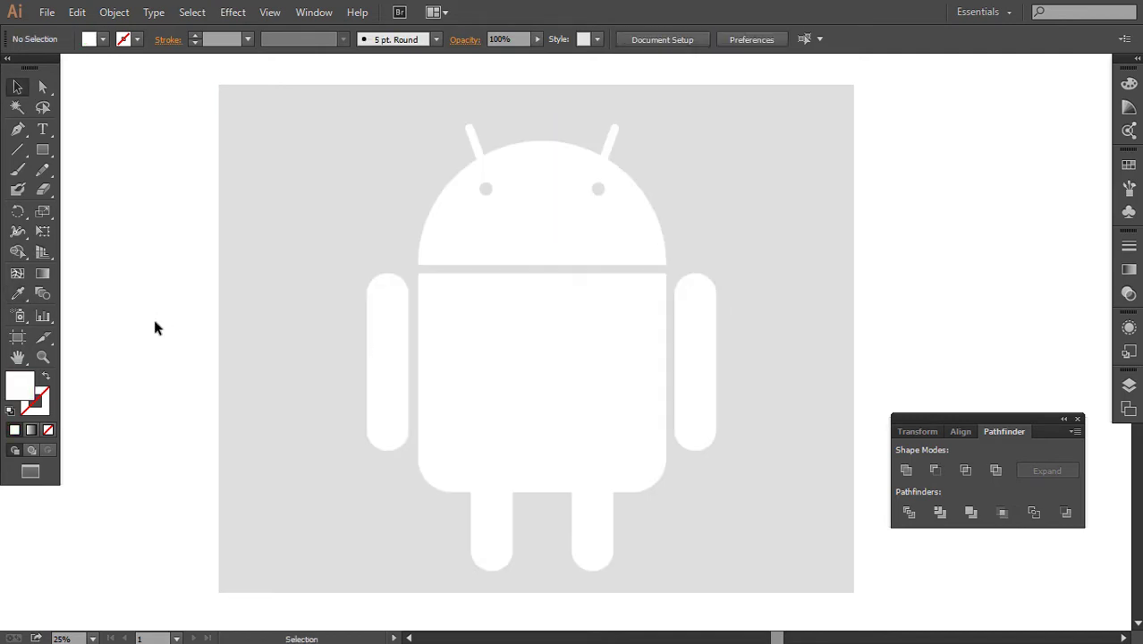
pyautogui.hotkey('ctrl', 'z')
pyautogui.hotkey('ctrl', 'z')
pyautogui.hotkey('ctrl', 'z')
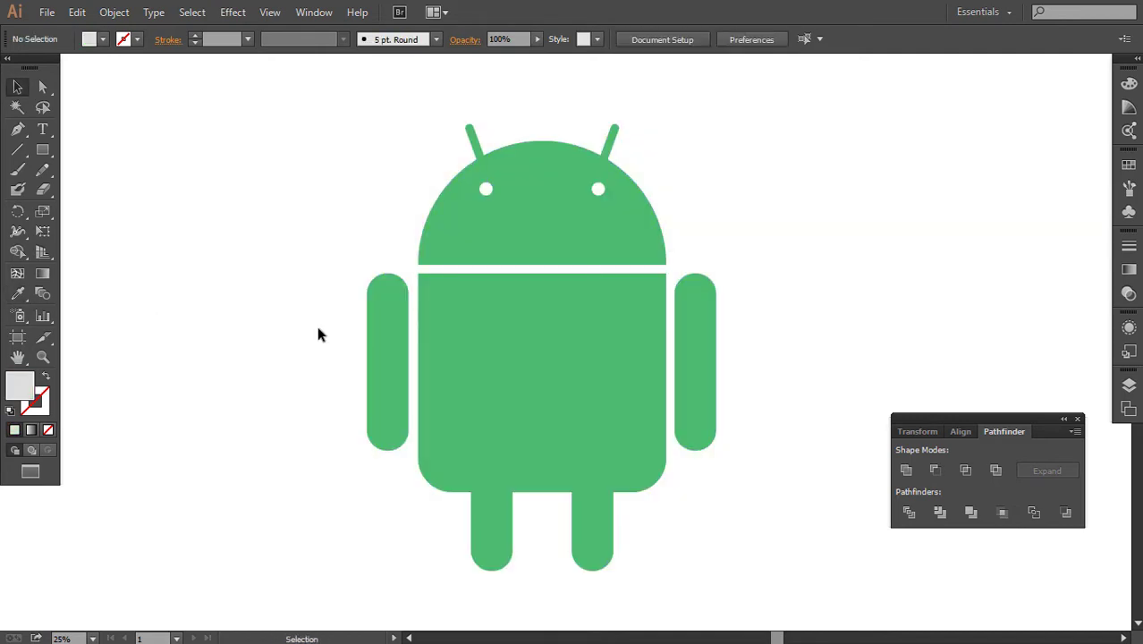
# Move the robot left and place a duplicate of it to the right.
pyautogui.click(1077, 419)
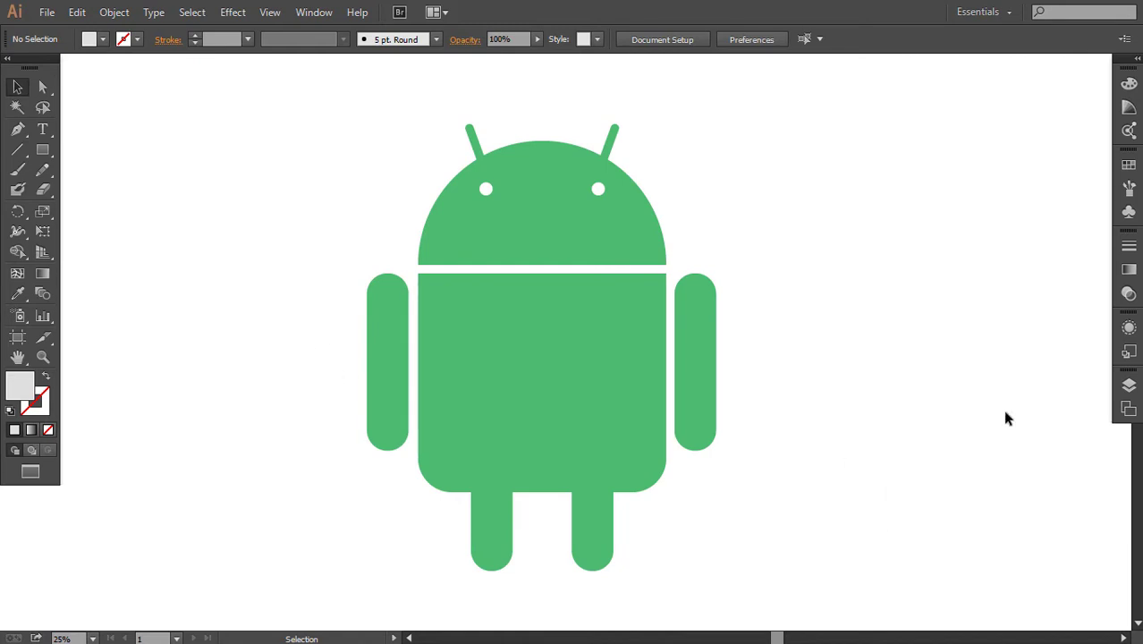
pyautogui.moveTo(581, 442); pyautogui.dragTo(414, 428)
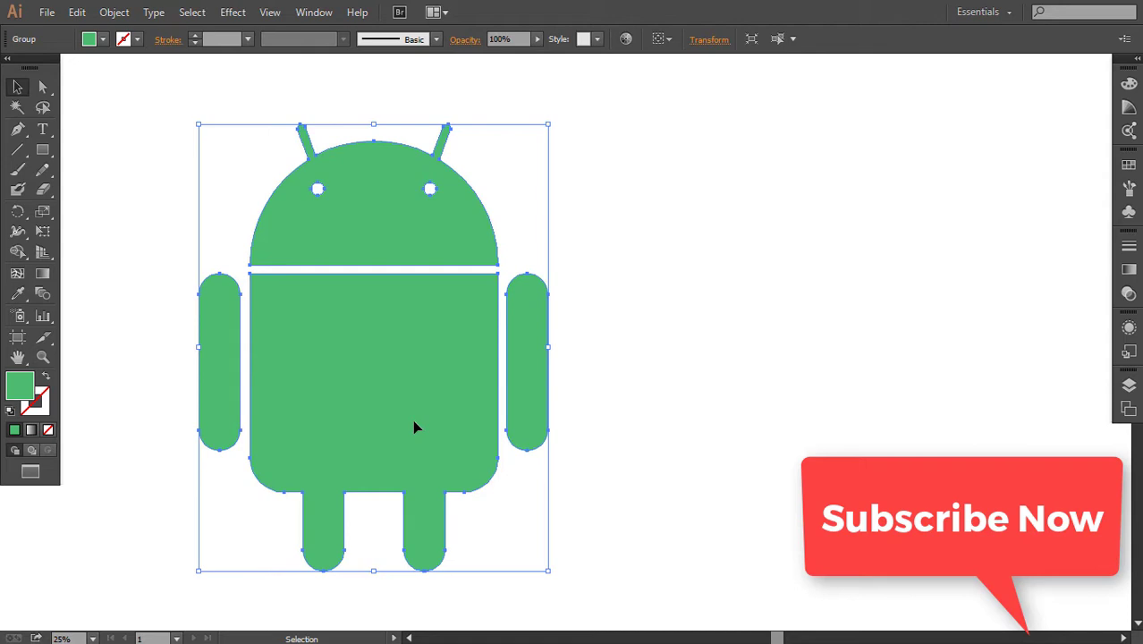
pyautogui.moveTo(458, 426); pyautogui.dragTo(732, 431)
pyautogui.press('space')
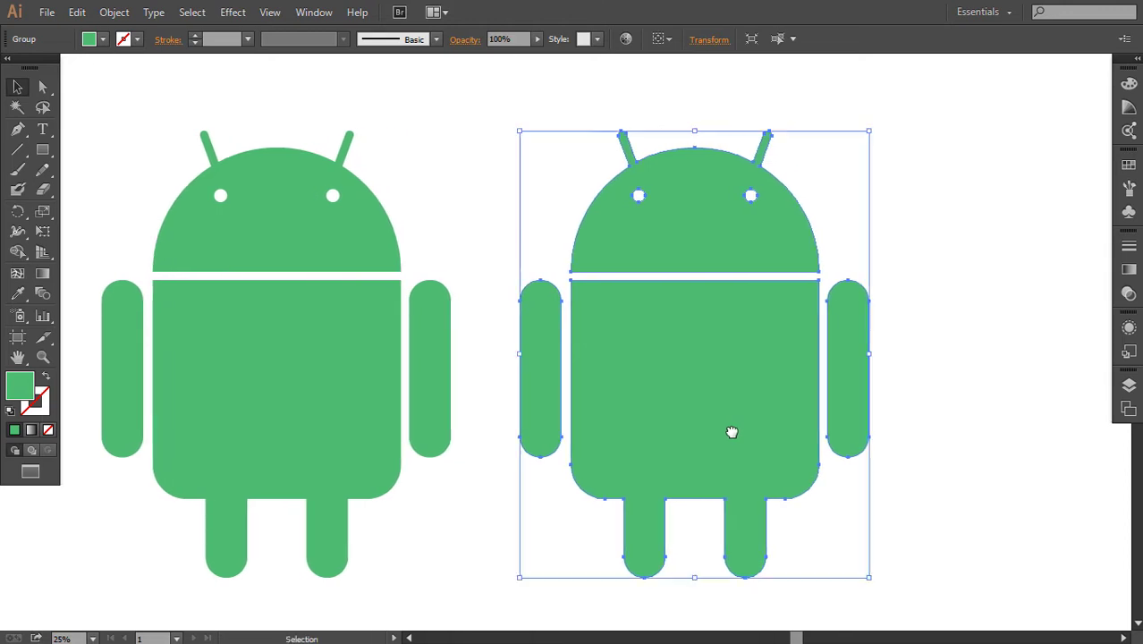
# Delete the right robot's right-eye bottom anchor to make a half-circle winking eye.
pyautogui.click(798, 212)
pyautogui.hotkey('ctrl', 'space')
pyautogui.moveTo(913, 105); pyautogui.dragTo(573, 295)
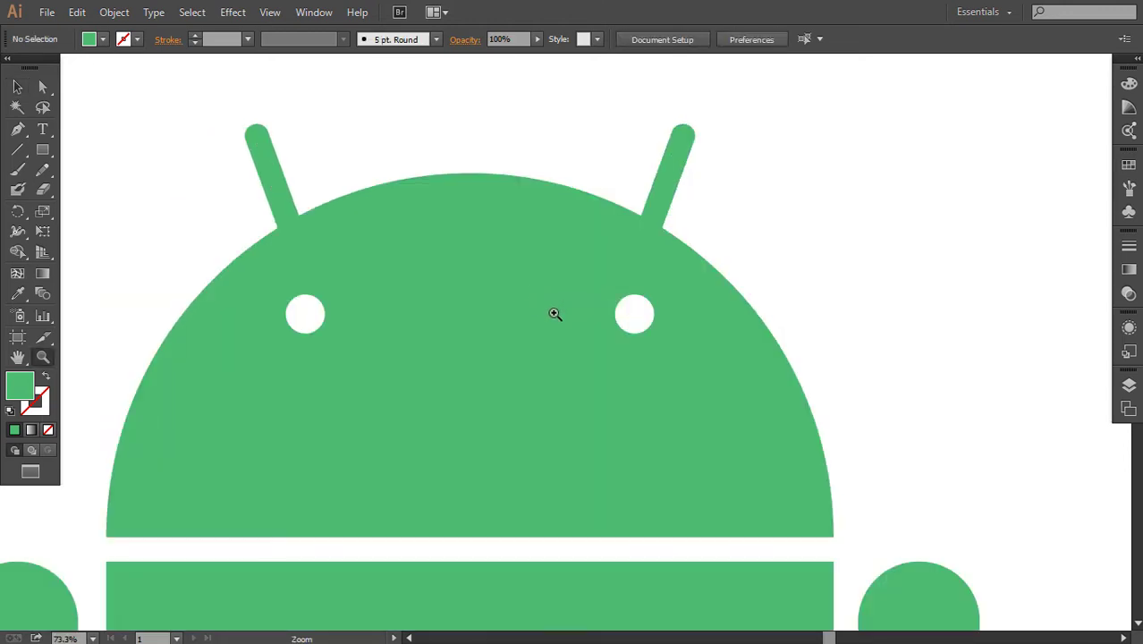
pyautogui.press('a')
pyautogui.click(634, 333)
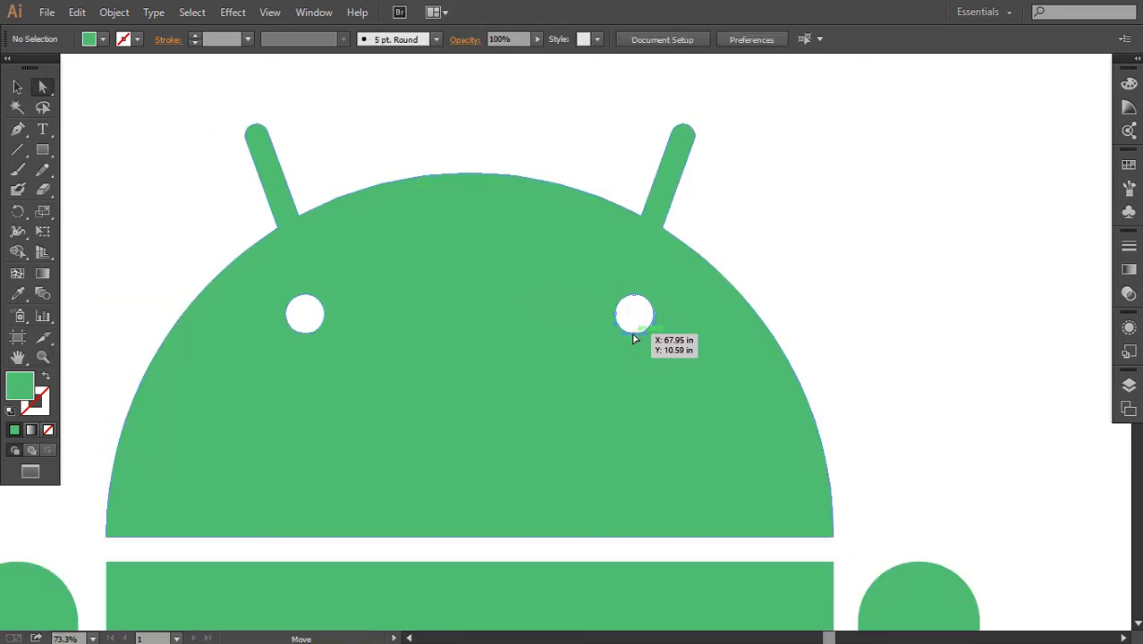
pyautogui.press('Delete')
pyautogui.press('v')
pyautogui.click(919, 386)
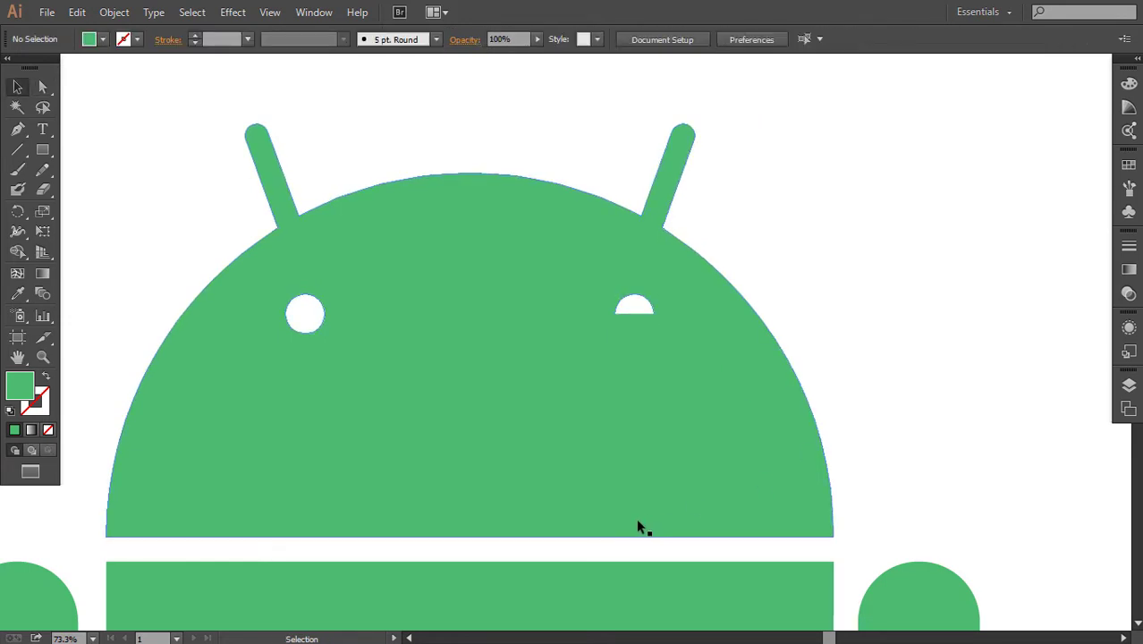
# Zoom out to both robots, shift the left one further left and the right one closer.
pyautogui.press('z')
pyautogui.keyDown('alt'); pyautogui.click(638, 524); pyautogui.keyUp('alt')
pyautogui.keyDown('alt'); pyautogui.click(640, 523); pyautogui.keyUp('alt')
pyautogui.keyDown('alt'); pyautogui.click(428, 286); pyautogui.keyUp('alt')
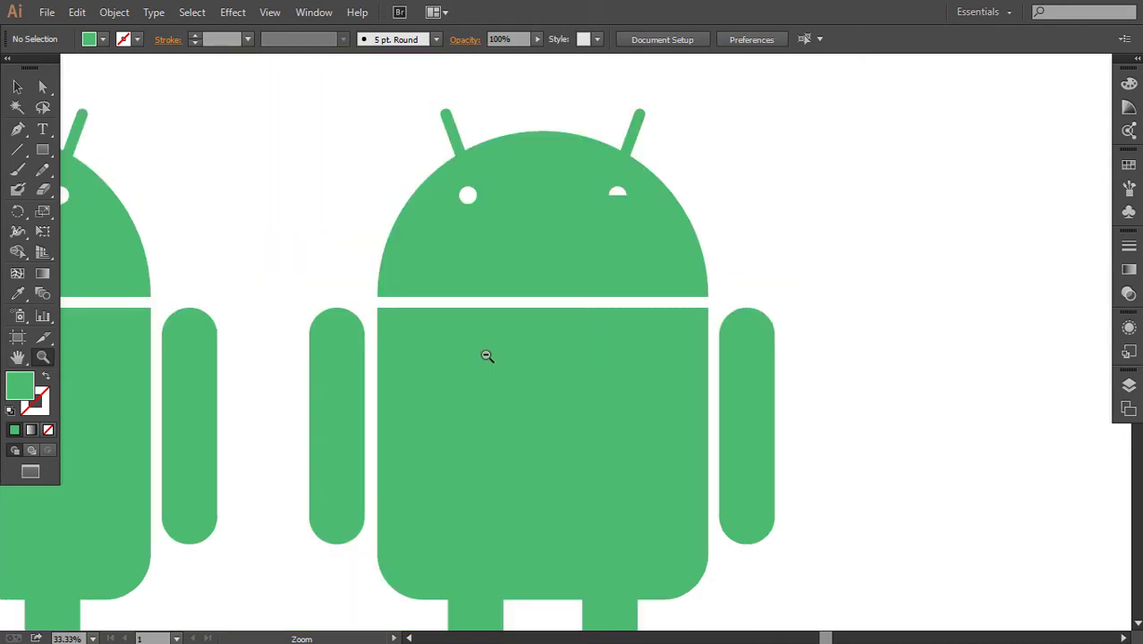
pyautogui.moveTo(546, 458); pyautogui.dragTo(658, 474)
pyautogui.hotkey('ctrl', '0')
pyautogui.press('v')
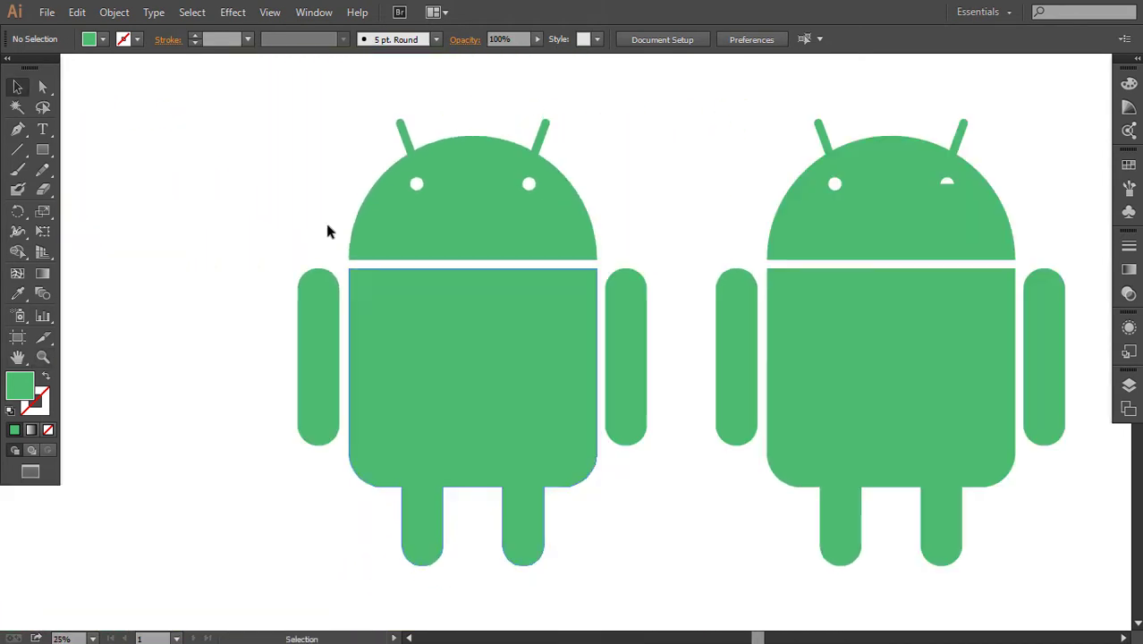
pyautogui.moveTo(272, 114); pyautogui.dragTo(627, 605)
pyautogui.moveTo(576, 441); pyautogui.dragTo(410, 441)
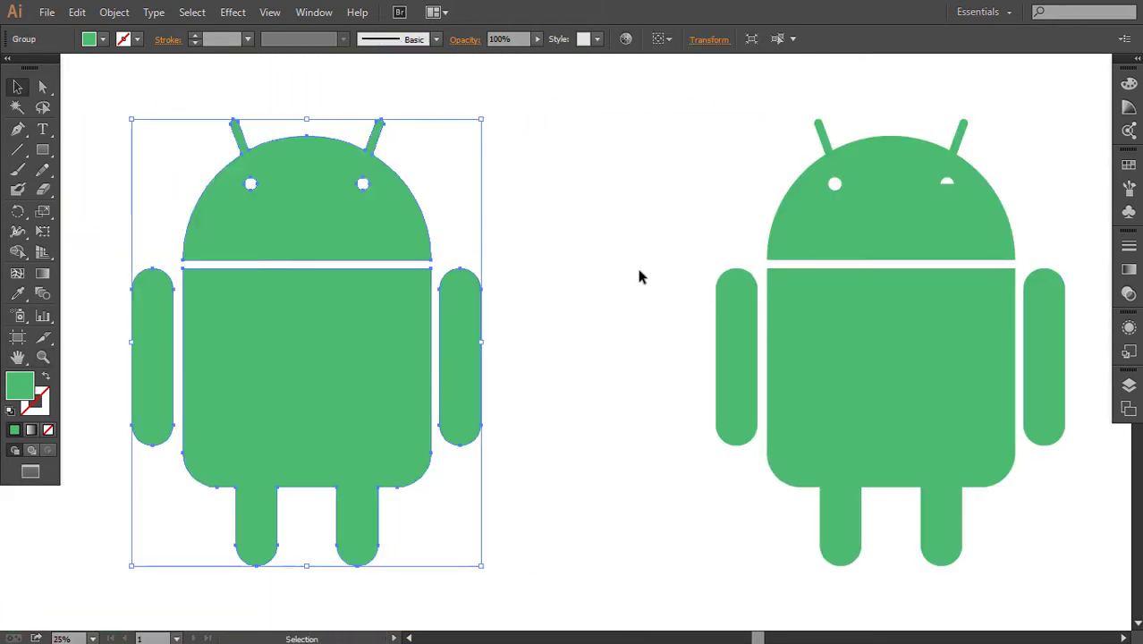
pyautogui.moveTo(651, 116); pyautogui.dragTo(1066, 566)
pyautogui.hotkey('shift', 'Left')
pyautogui.hotkey('shift', 'Left')
pyautogui.hotkey('shift', 'Left')
pyautogui.hotkey('shift', 'Left')
pyautogui.hotkey('shift', 'Left')
pyautogui.hotkey('shift', 'Left')
pyautogui.hotkey('shift', 'Left')
pyautogui.hotkey('shift', 'Left')
pyautogui.hotkey('shift', 'Left')
pyautogui.hotkey('shift', 'Left')
pyautogui.hotkey('shift', 'Left')
pyautogui.hotkey('shift', 'Left')
pyautogui.hotkey('shift', 'Left')
pyautogui.hotkey('shift', 'Left')
pyautogui.hotkey('shift', 'Left')
pyautogui.hotkey('shift', 'Left')
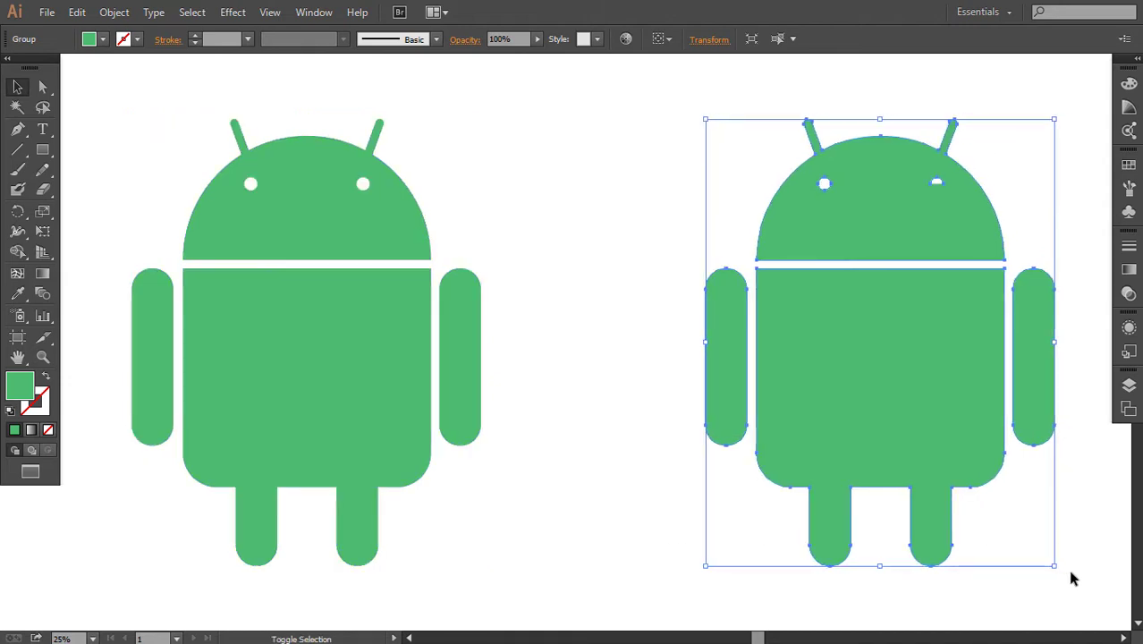
pyautogui.click(1073, 579)
# Ungroup the right robot and delete its right-side arm.
pyautogui.hscroll(3, 790, 510)
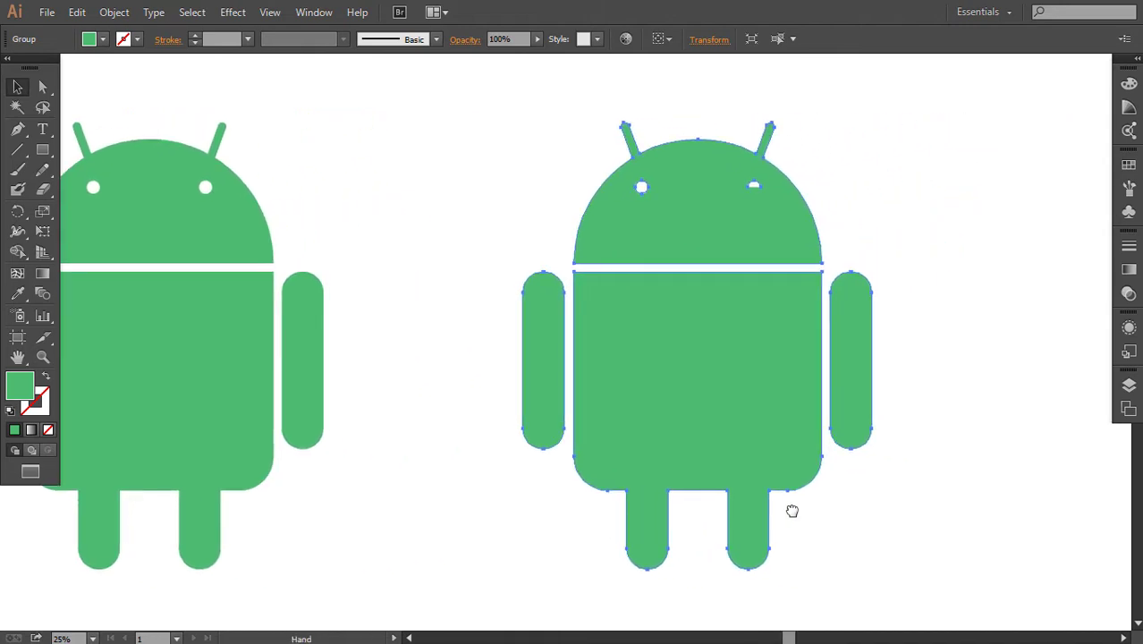
pyautogui.click(844, 403)
pyautogui.rightClick(837, 389)
pyautogui.click(862, 490)
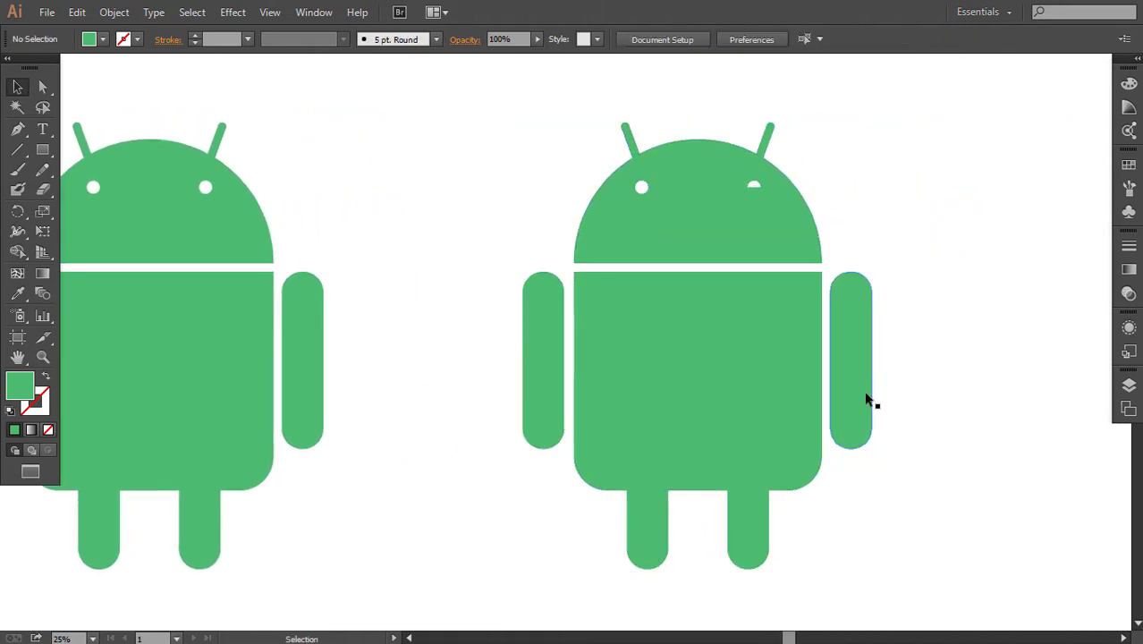
pyautogui.click(865, 399)
pyautogui.press('Delete')
# Draw a closed bent arm polygon from the right shoulder out to the hand with the Pen tool.
pyautogui.click(17, 128)
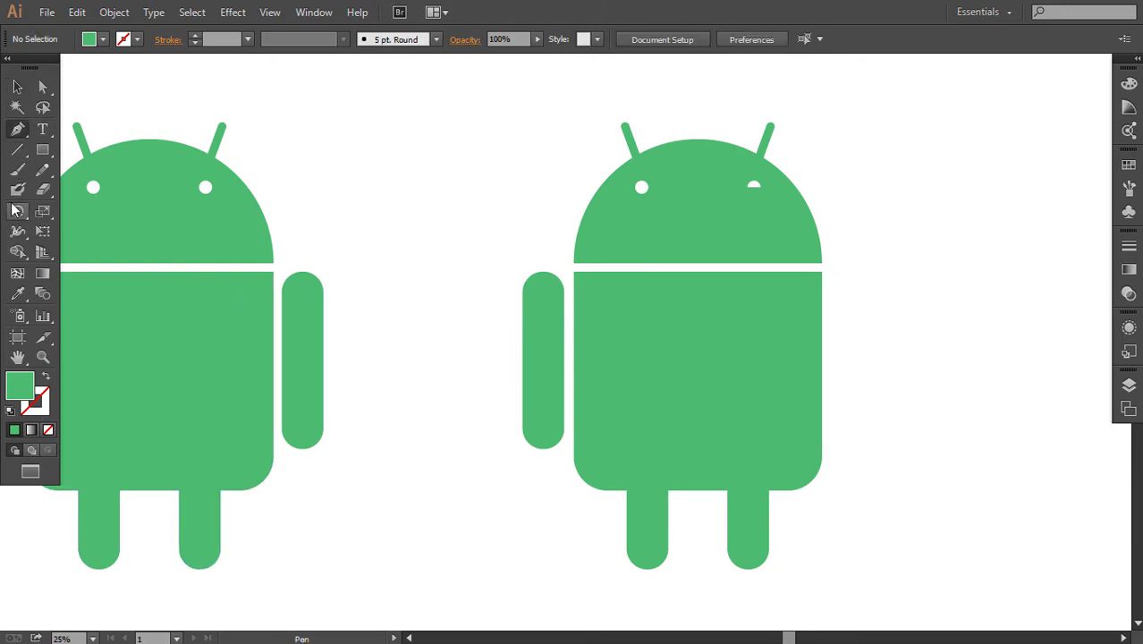
pyautogui.moveTo(17, 129); pyautogui.dragTo(67, 134)
pyautogui.moveTo(832, 271); pyautogui.dragTo(920, 299)
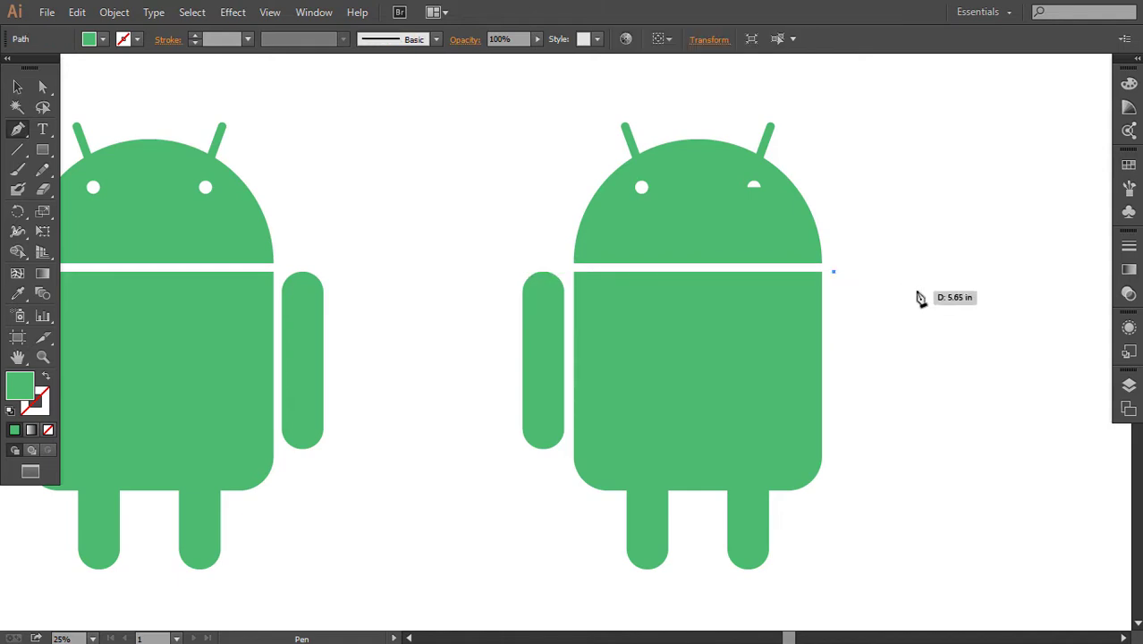
pyautogui.click(917, 290)
pyautogui.click(971, 266)
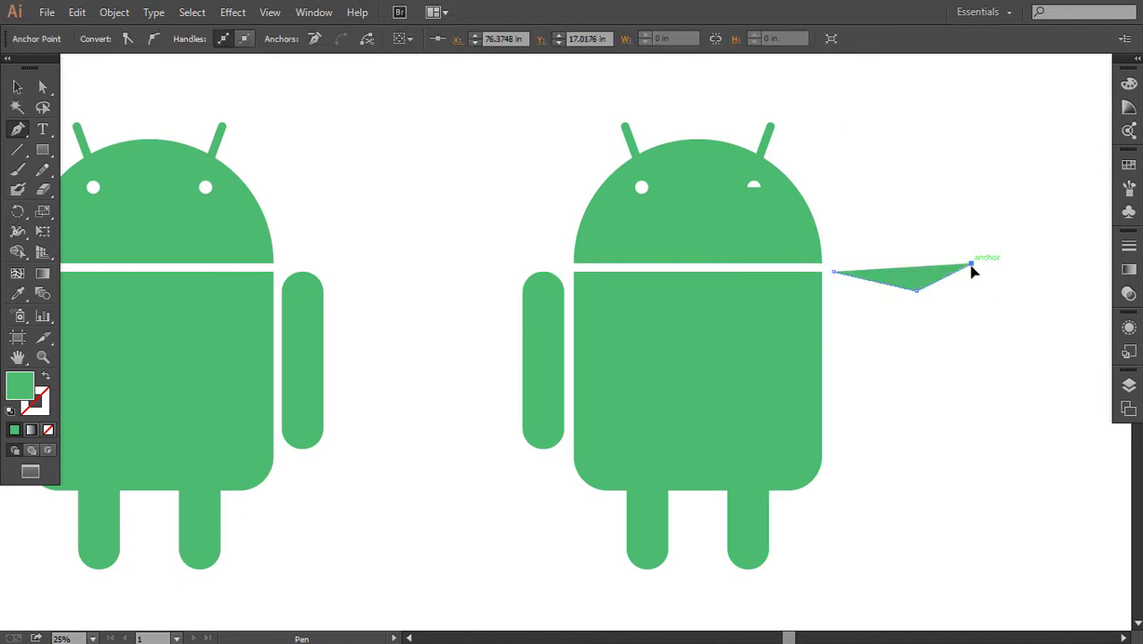
pyautogui.click(980, 298)
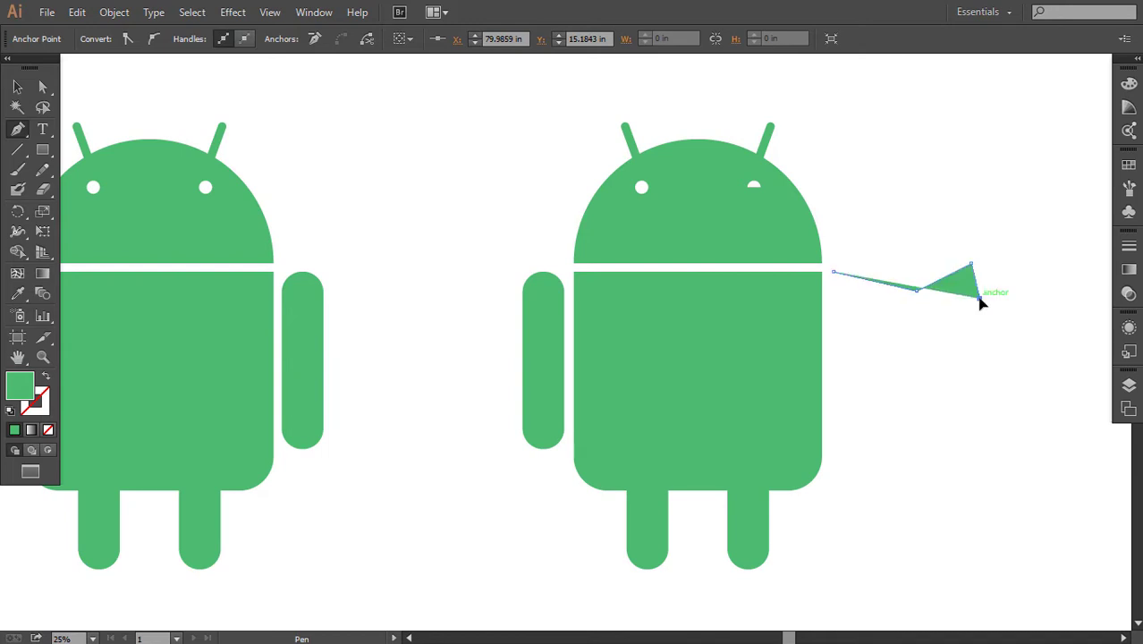
pyautogui.click(919, 318)
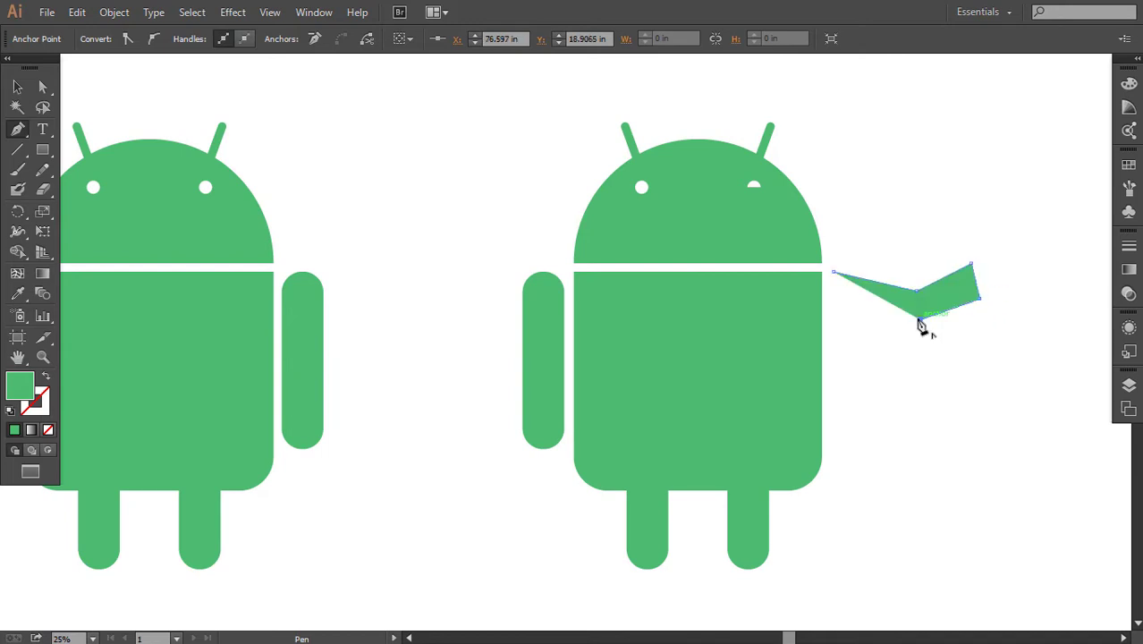
pyautogui.click(834, 305)
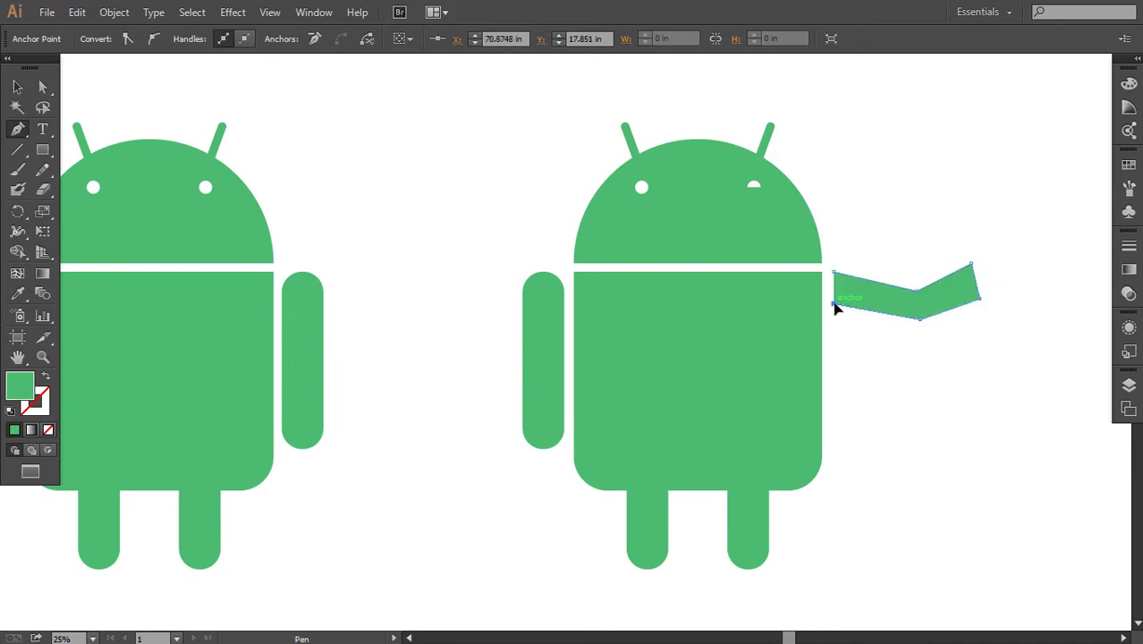
pyautogui.click(836, 274)
# Nudge the arm's lower elbow anchor down and select the elbow and shoulder points.
pyautogui.press('a')
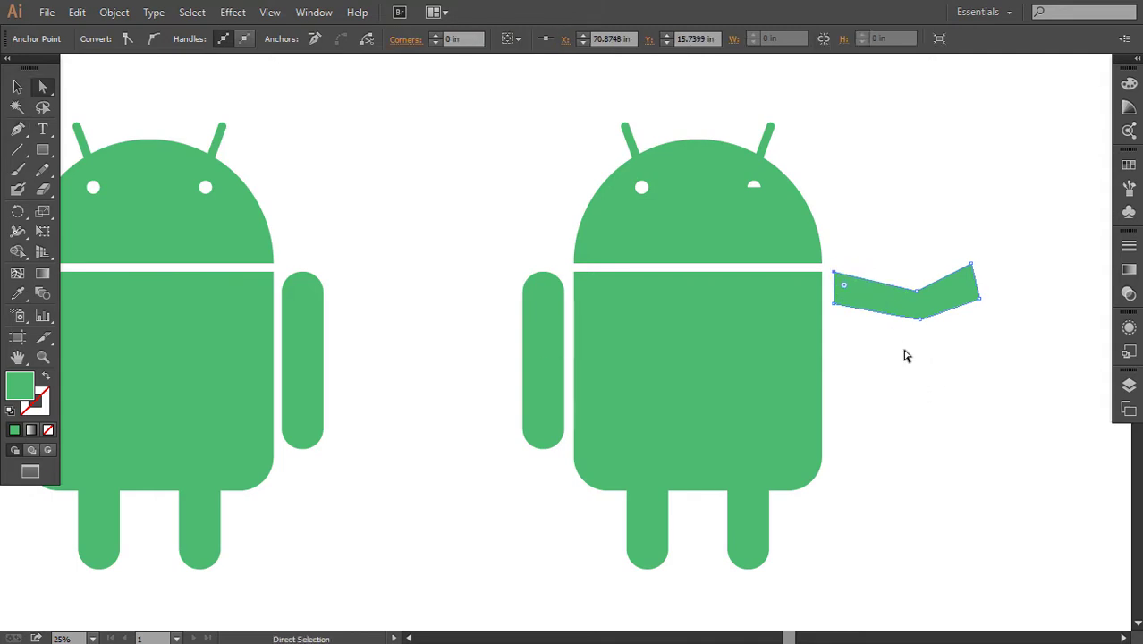
pyautogui.click(918, 317)
pyautogui.press('Down')
pyautogui.press('Down')
pyautogui.press('Down')
pyautogui.press('Down')
pyautogui.press('Down')
pyautogui.press('Down')
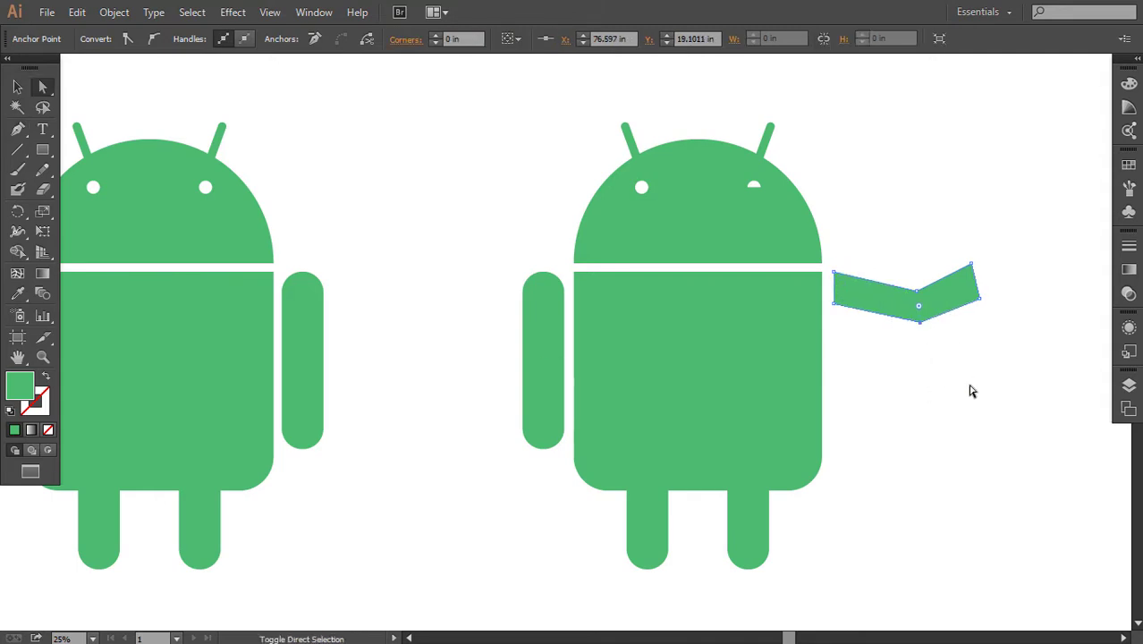
pyautogui.moveTo(906, 266); pyautogui.dragTo(939, 342)
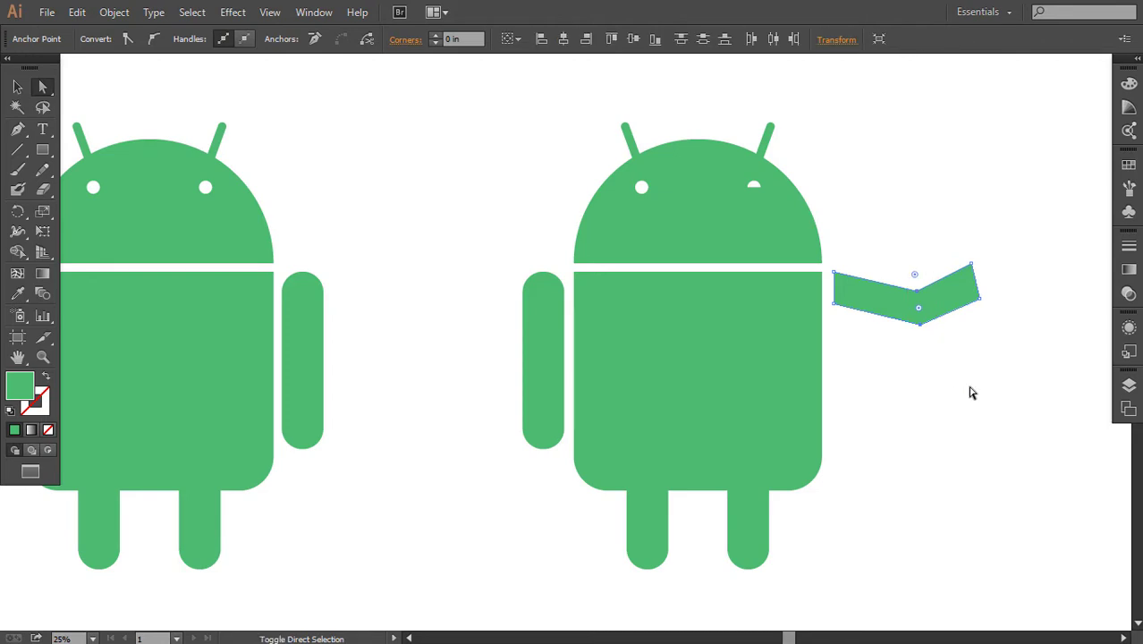
pyautogui.click(972, 393)
pyautogui.moveTo(854, 336); pyautogui.dragTo(824, 296)
# Select all the bent arm's anchors and drag the live-corner widget to fully round its corners.
pyautogui.press('v')
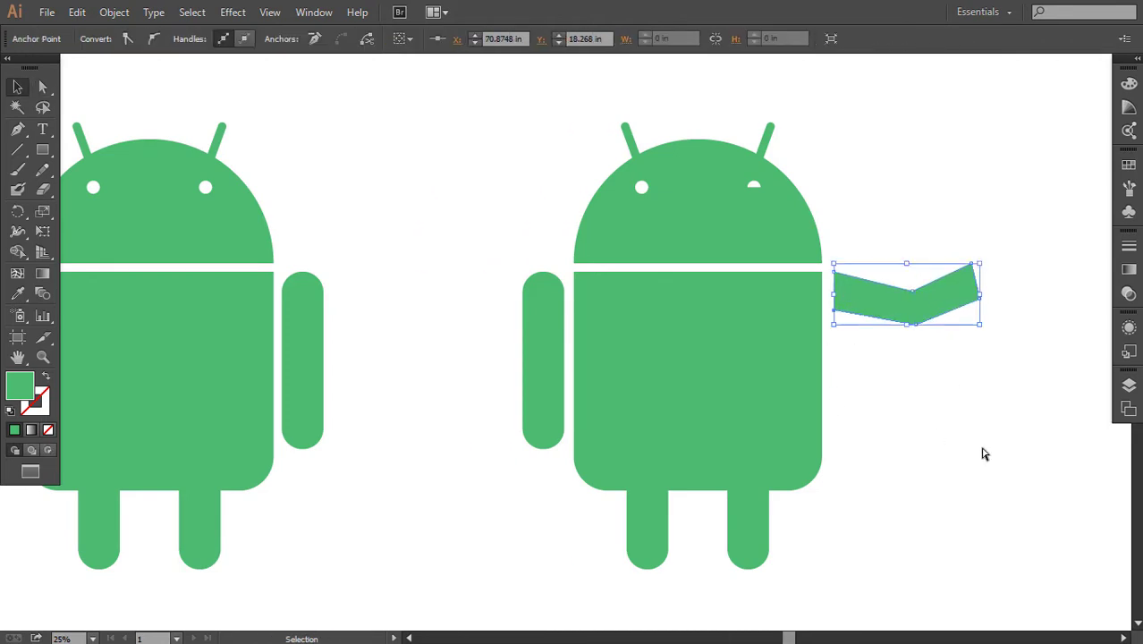
pyautogui.click(983, 454)
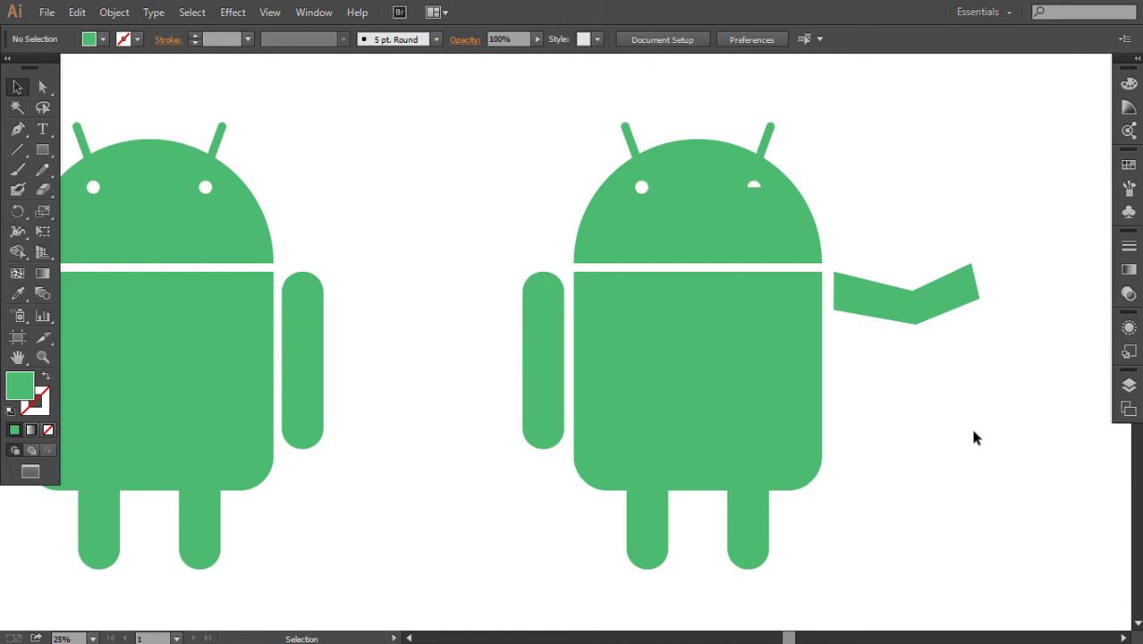
pyautogui.press('a')
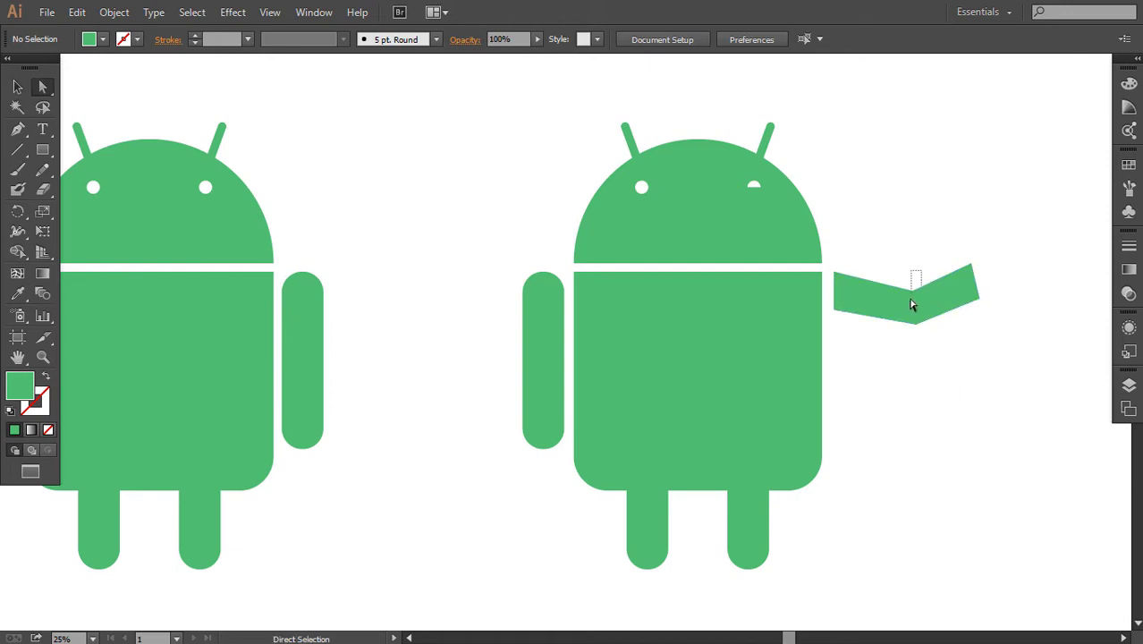
pyautogui.click(913, 305)
pyautogui.click(979, 391)
pyautogui.moveTo(1023, 229); pyautogui.dragTo(826, 343)
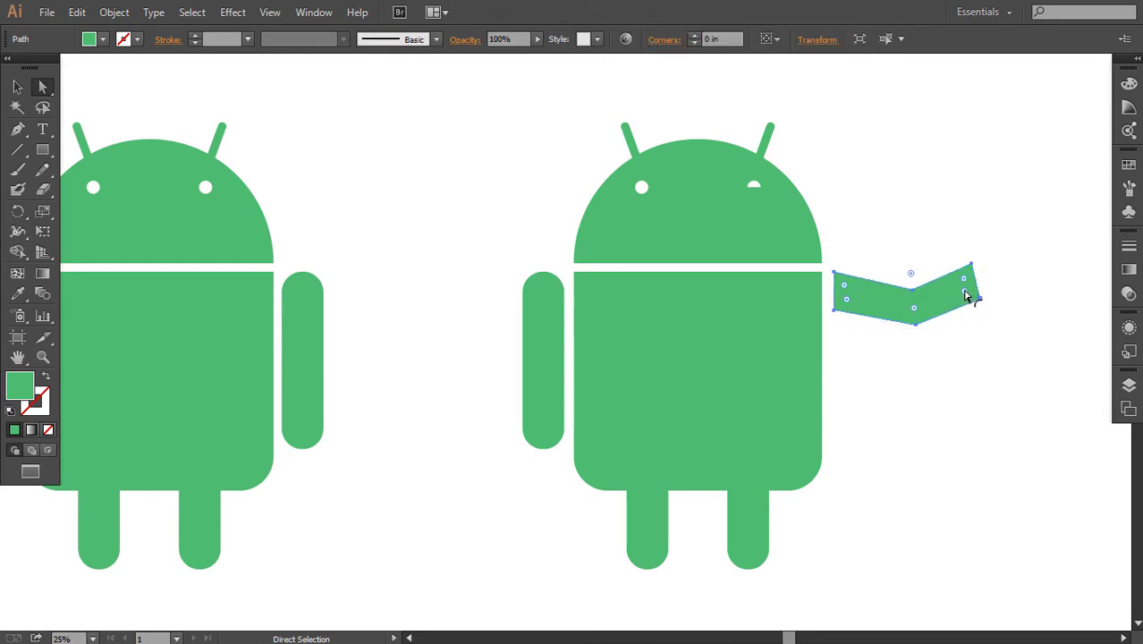
pyautogui.moveTo(966, 295); pyautogui.dragTo(961, 299)
pyautogui.click(991, 390)
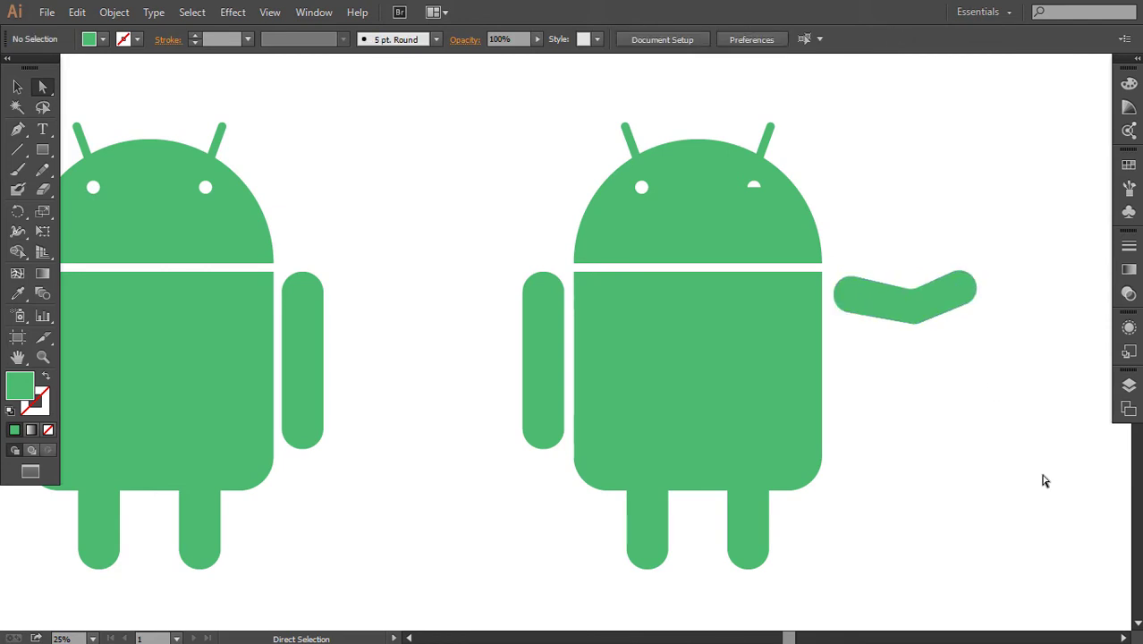
# Delete the right robot's left-side arm.
pyautogui.click(539, 370)
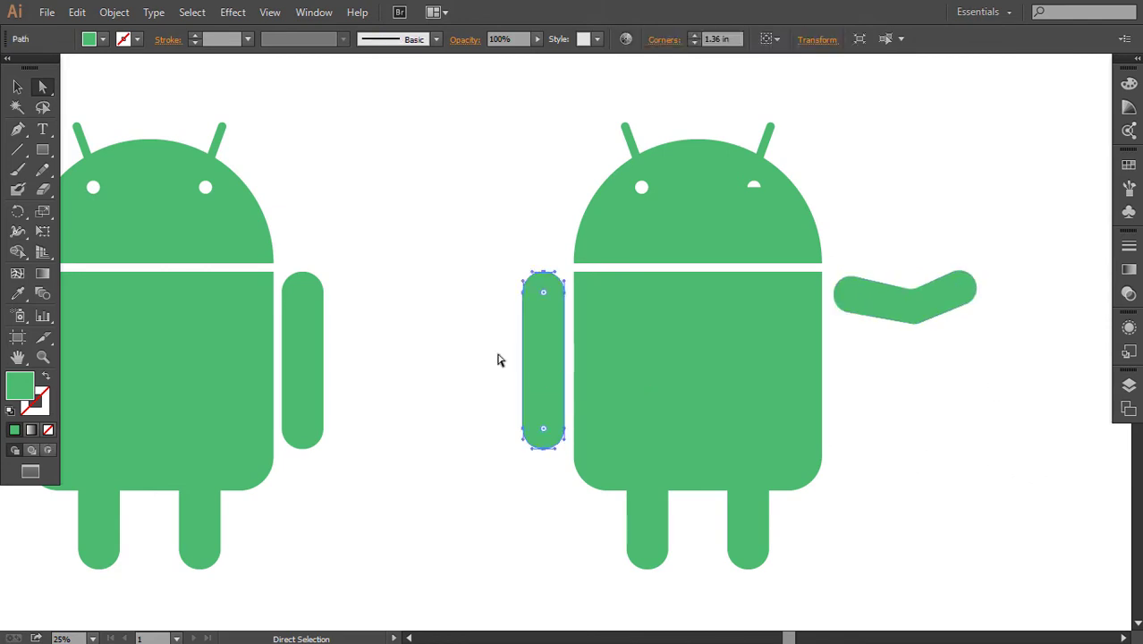
pyautogui.press('v')
pyautogui.press('Delete')
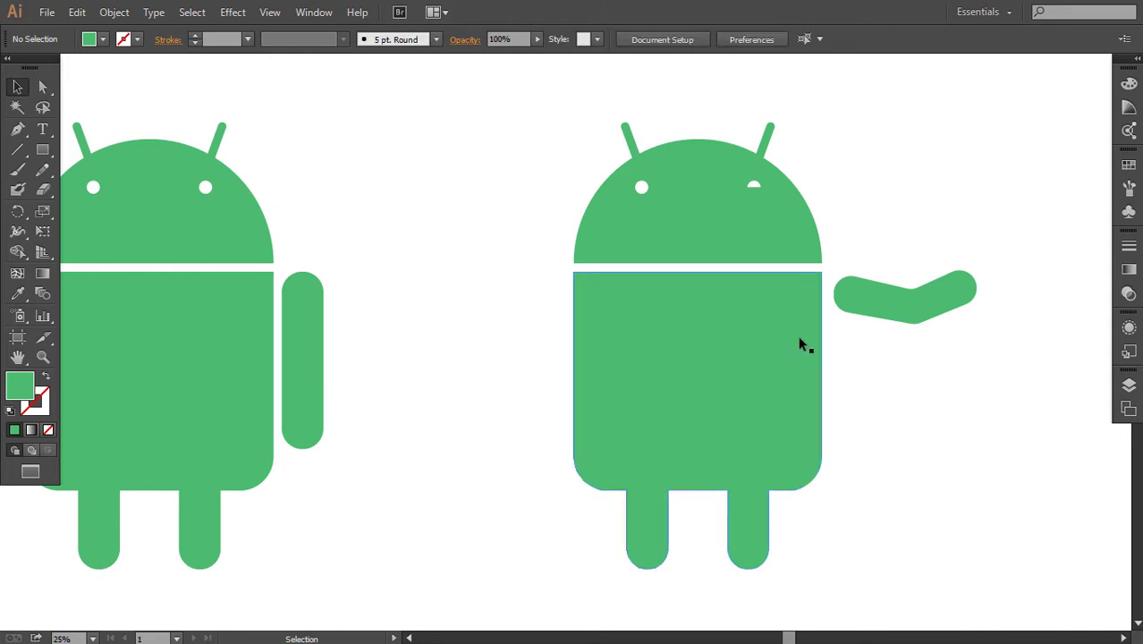
# Align the bent arm's top with the body's top using Vertical Align Top.
pyautogui.click(903, 306)
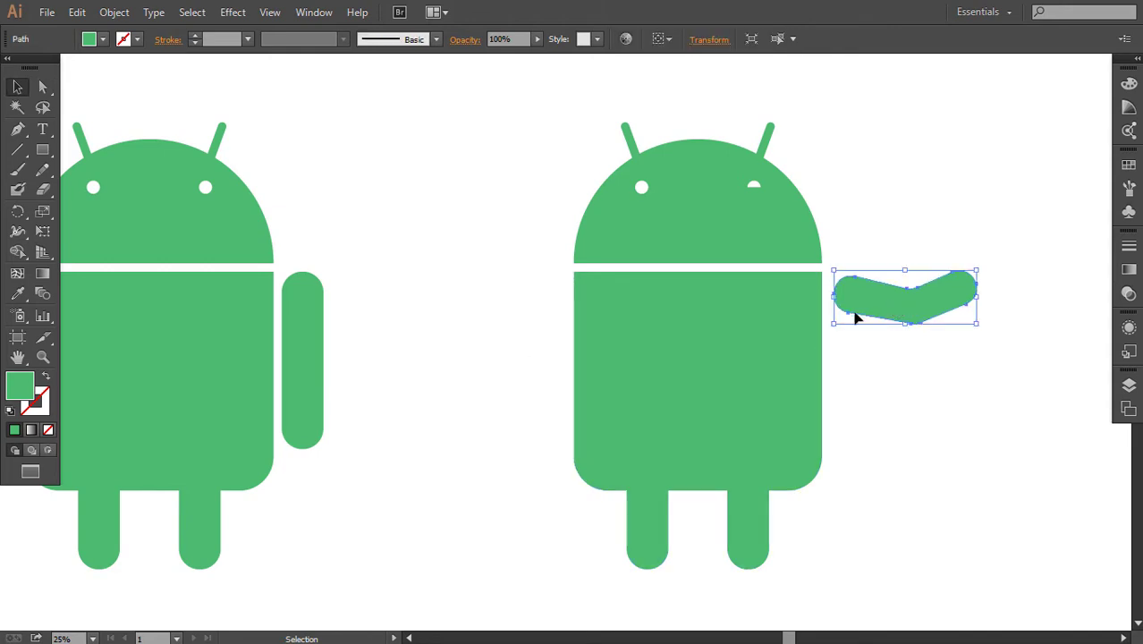
pyautogui.keyDown('shift'); pyautogui.click(787, 323); pyautogui.keyUp('shift')
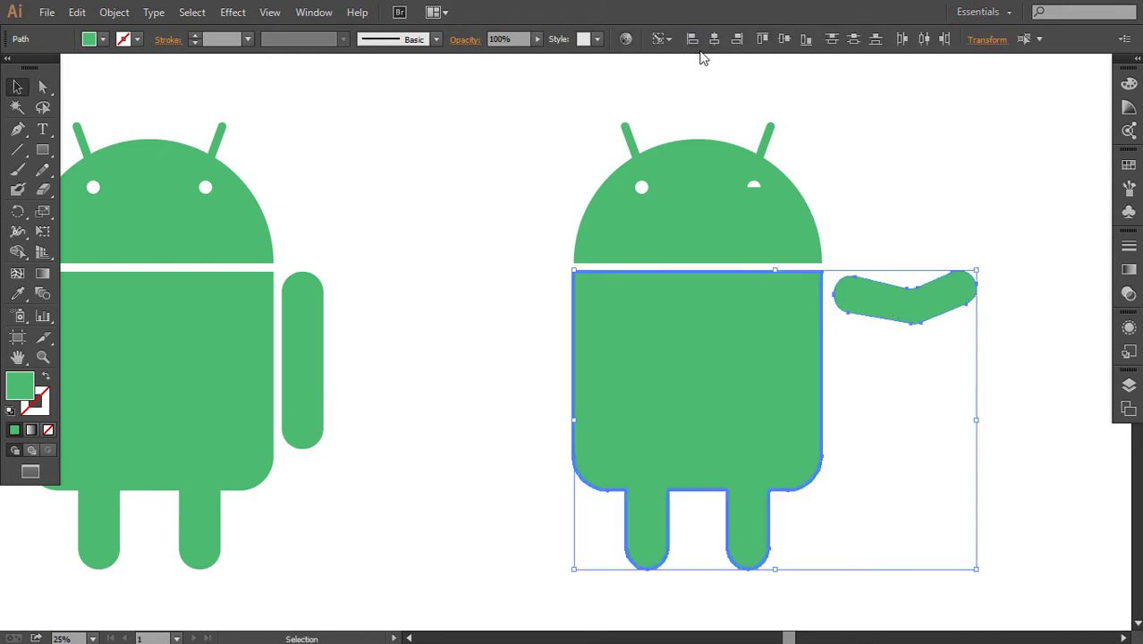
pyautogui.click(762, 42)
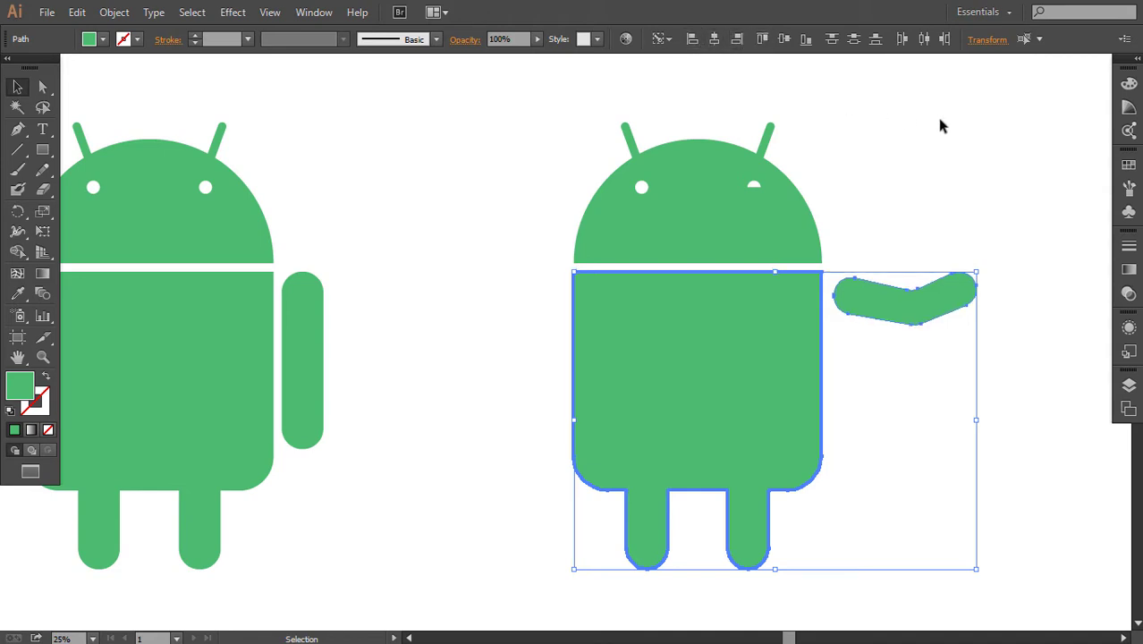
pyautogui.click(966, 179)
# Nudge the arm into place and drag a copy of it to the body's left side.
pyautogui.click(952, 314)
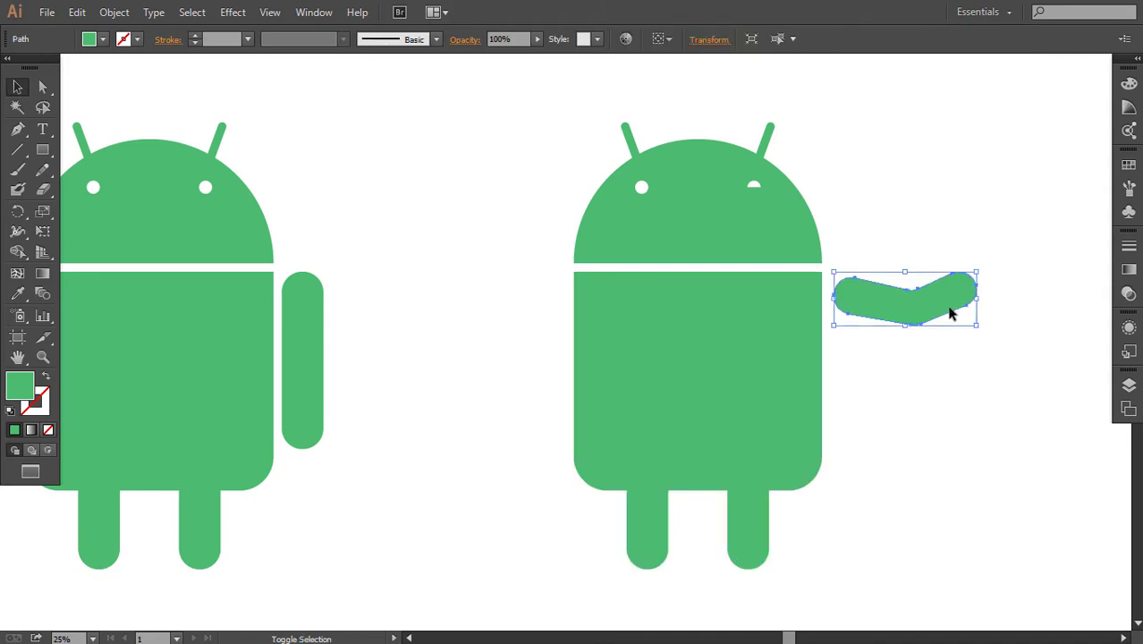
pyautogui.press('Left')
pyautogui.press('Left')
pyautogui.press('Left')
pyautogui.press('Left')
pyautogui.press('Left')
pyautogui.press('Left')
pyautogui.press('Left')
pyautogui.press('Left')
pyautogui.press('Left')
pyautogui.press('Left')
pyautogui.press('Left')
pyautogui.press('Left')
pyautogui.press('Left')
pyautogui.press('Left')
pyautogui.press('Left')
pyautogui.press('Left')
pyautogui.press('Left')
pyautogui.press('Left')
pyautogui.press('Left')
pyautogui.press('Left')
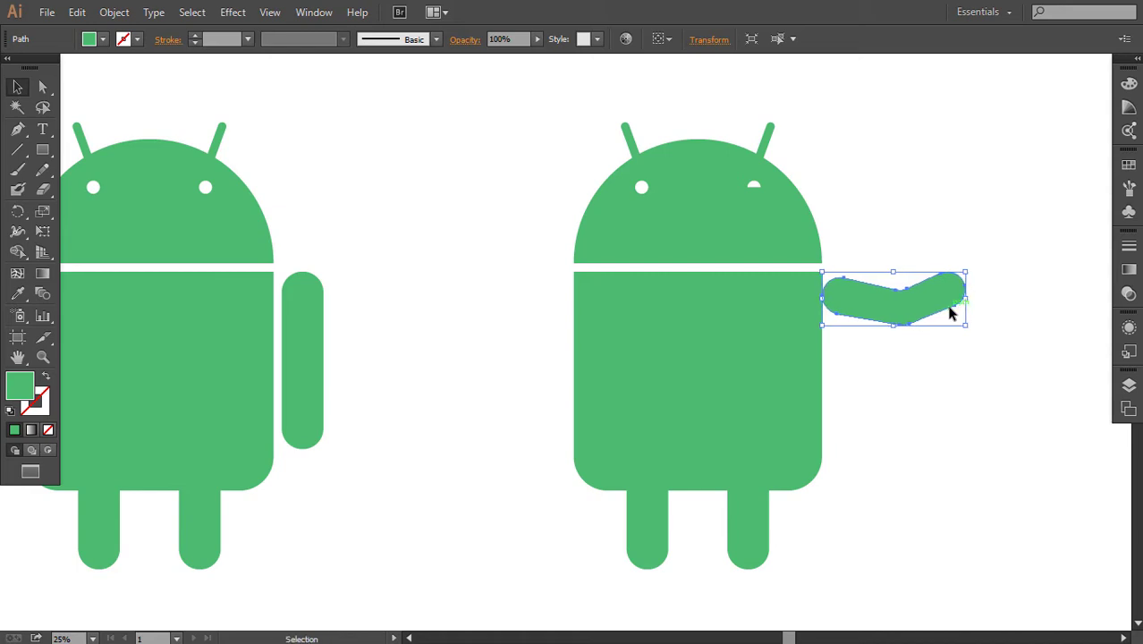
pyautogui.press('Right')
pyautogui.press('Right')
pyautogui.press('Right')
pyautogui.press('Right')
pyautogui.press('Right')
pyautogui.press('Right')
pyautogui.press('Right')
pyautogui.press('Right')
pyautogui.press('Right')
pyautogui.press('Right')
pyautogui.press('Right')
pyautogui.press('Right')
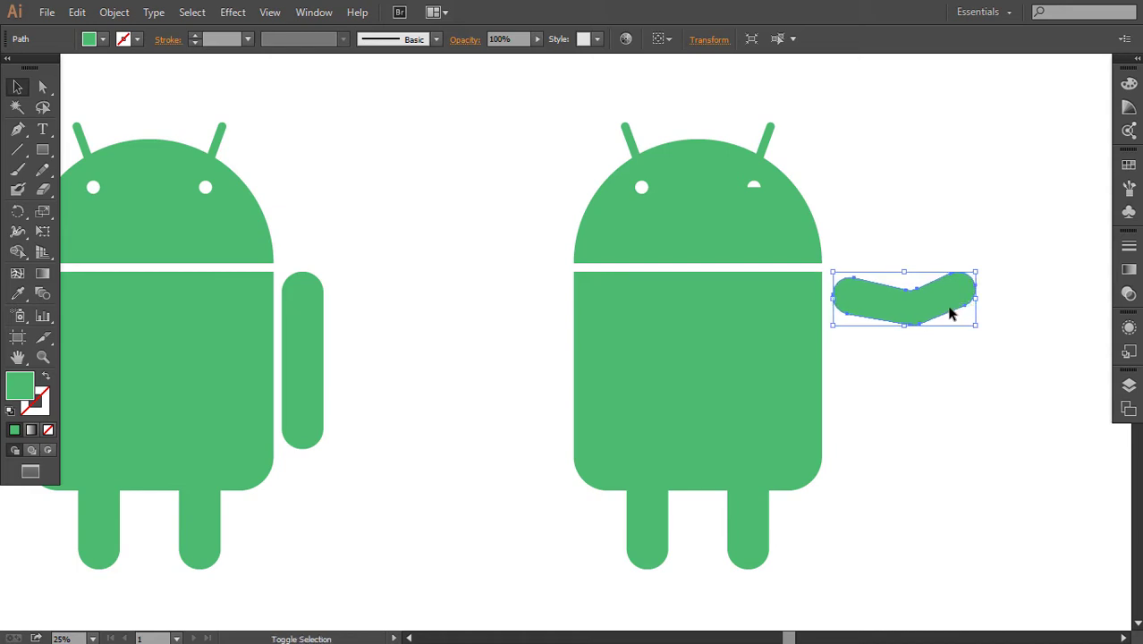
pyautogui.moveTo(945, 313); pyautogui.dragTo(551, 322)
# Reflect the arm copy vertically and nudge it left so it touches the body.
pyautogui.rightClick(541, 308)
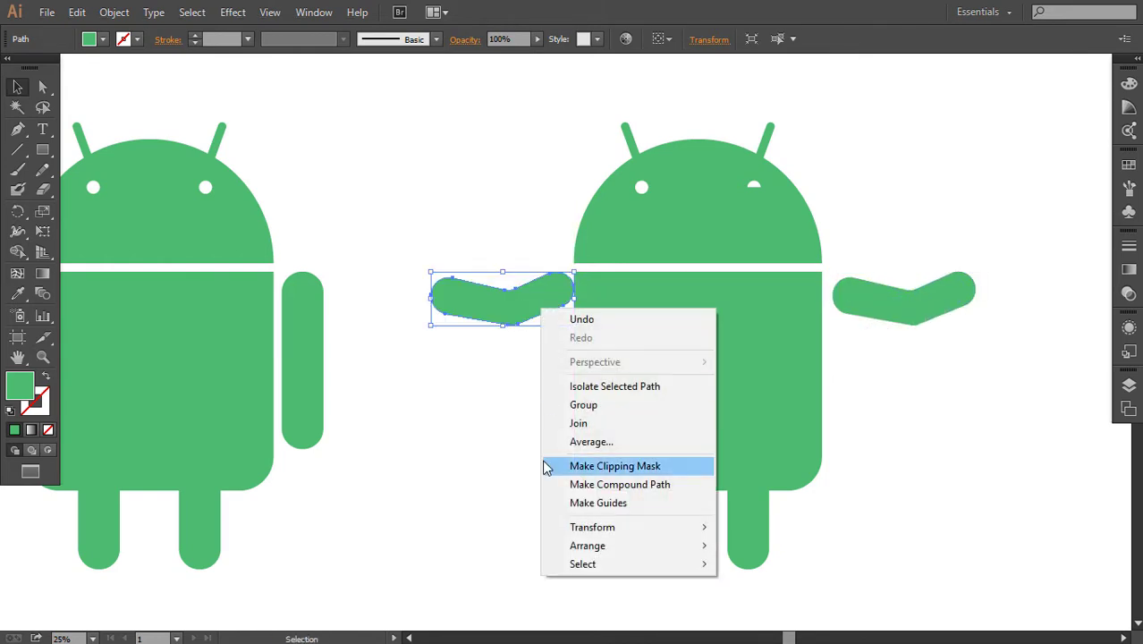
pyautogui.moveTo(577, 527)
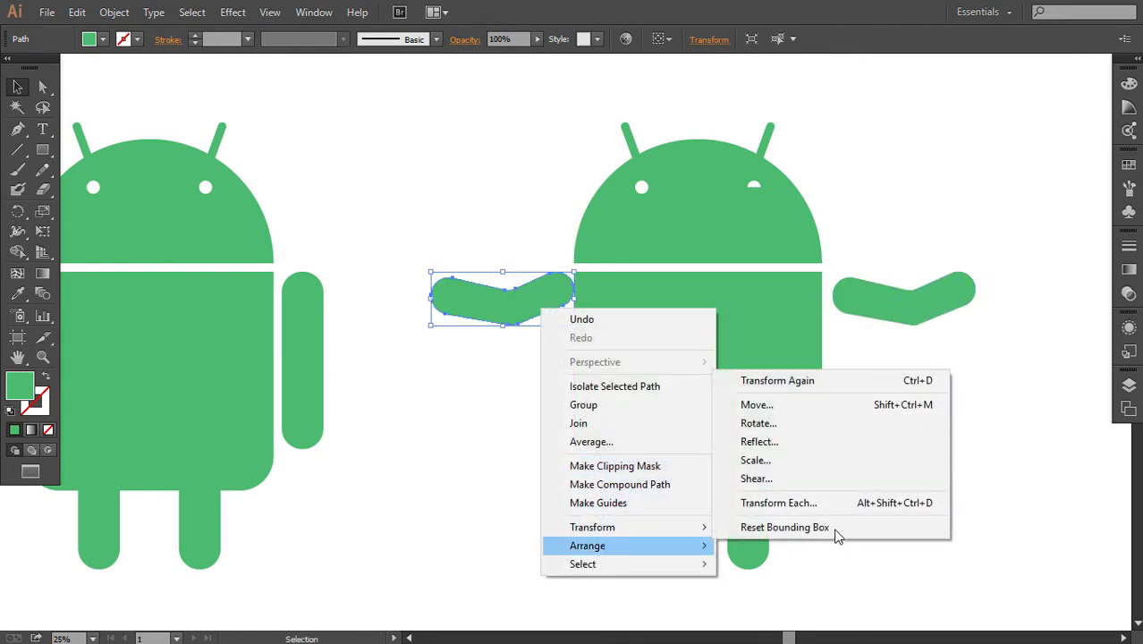
pyautogui.click(827, 437)
pyautogui.click(577, 423)
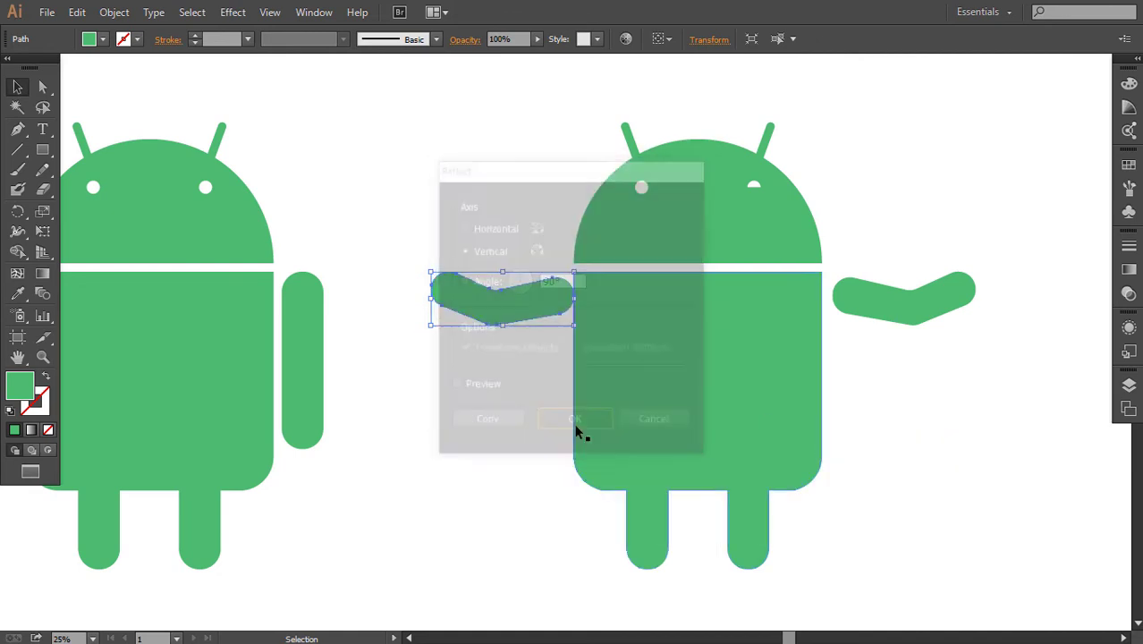
pyautogui.hotkey('shift', 'Left')
pyautogui.hotkey('shift', 'Left')
pyautogui.hotkey('shift', 'Left')
pyautogui.hotkey('shift', 'Left')
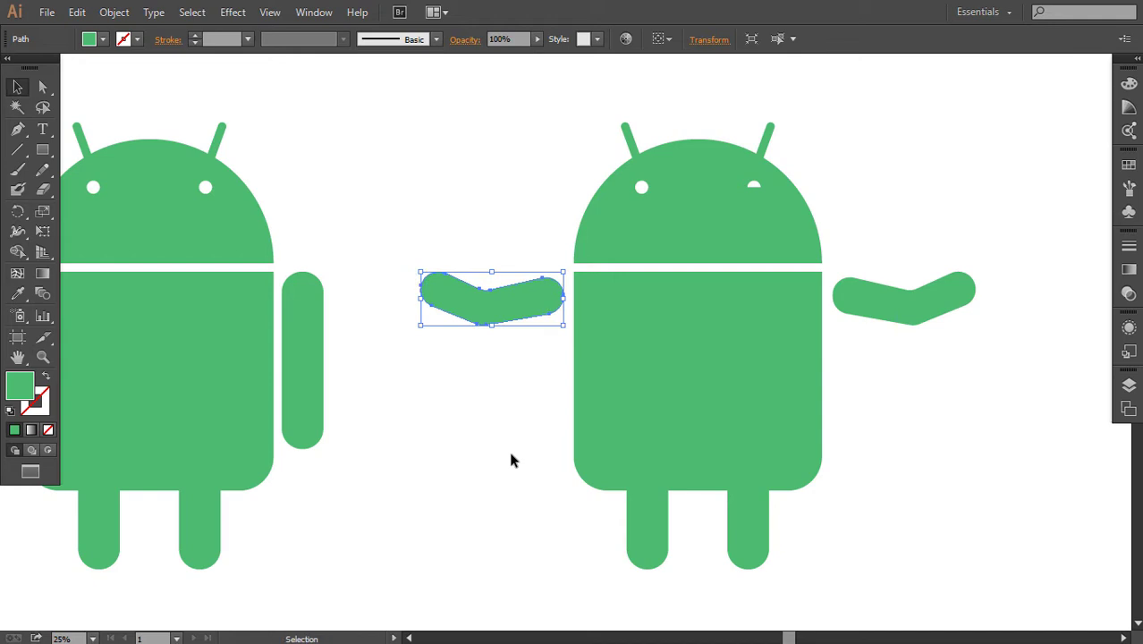
pyautogui.press('a')
pyautogui.moveTo(612, 523); pyautogui.dragTo(704, 592)
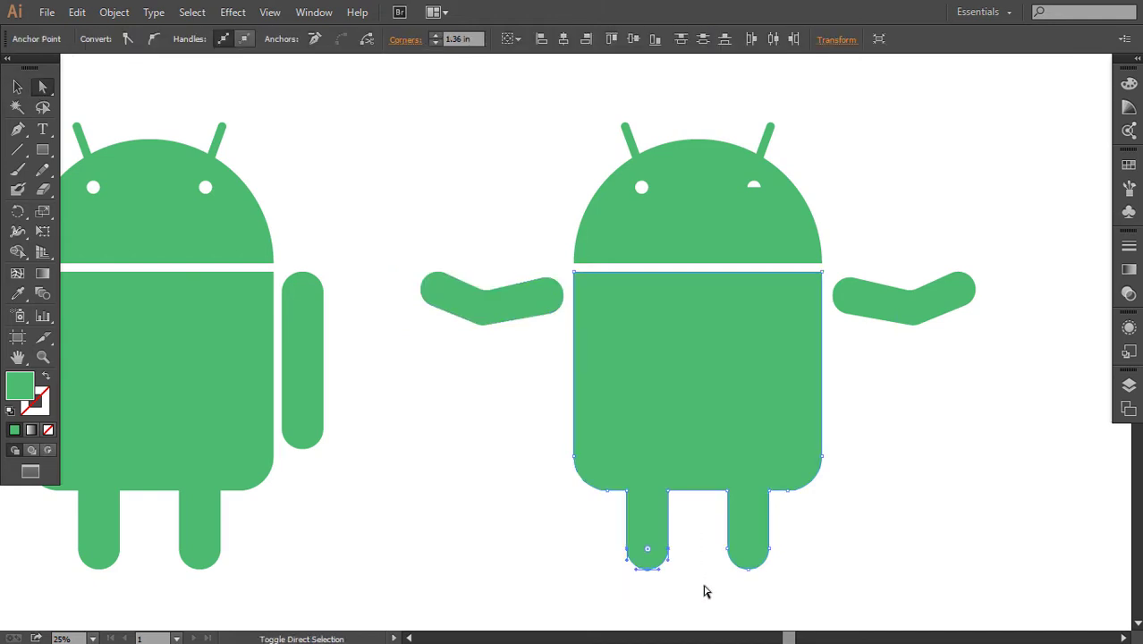
# Raise the left leg's bottom anchors and shift them right to slant the leg.
pyautogui.hotkey('shift', 'Up')
pyautogui.hotkey('shift', 'Up')
pyautogui.hotkey('shift', 'Up')
pyautogui.hotkey('shift', 'Up')
pyautogui.hotkey('shift', 'Up')
pyautogui.hotkey('shift', 'Up')
pyautogui.hotkey('shift', 'Up')
pyautogui.hotkey('shift', 'Up')
pyautogui.hotkey('shift', 'Up')
pyautogui.hotkey('shift', 'Up')
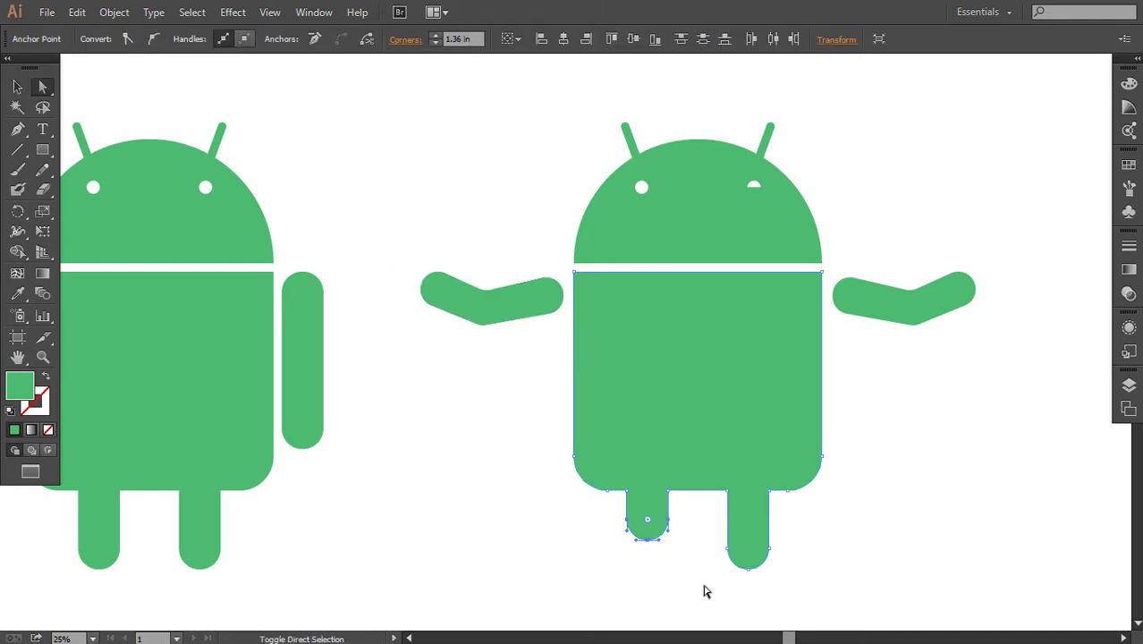
pyautogui.hotkey('shift', 'Right')
pyautogui.hotkey('shift', 'Right')
pyautogui.hotkey('shift', 'Right')
pyautogui.hotkey('shift', 'Right')
pyautogui.hotkey('shift', 'Right')
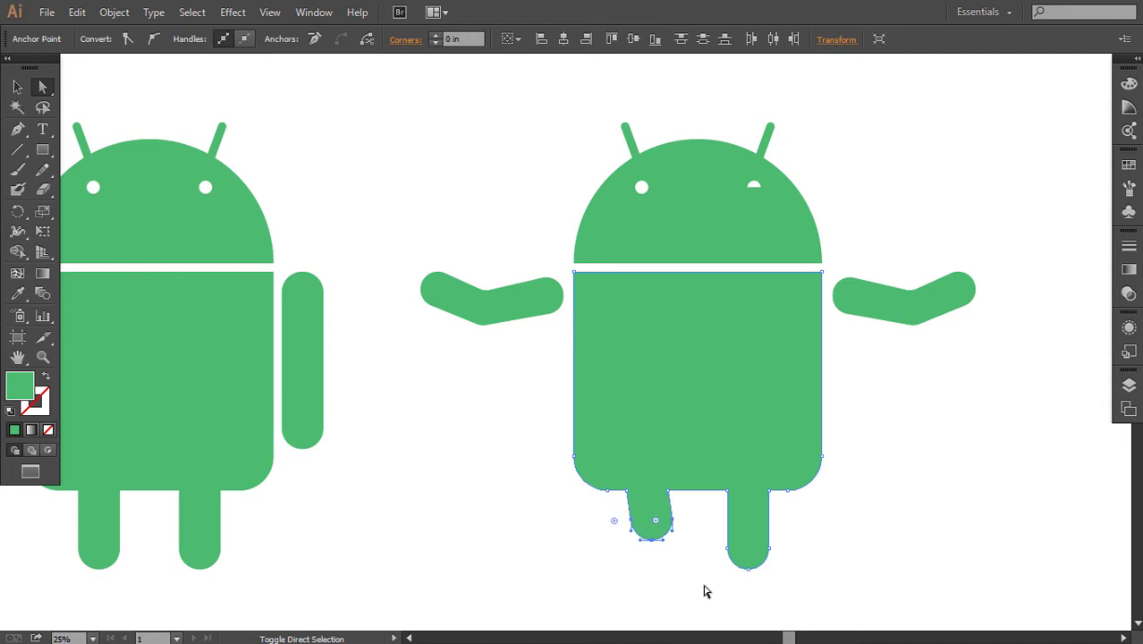
pyautogui.hotkey('shift', 'Right')
pyautogui.hotkey('shift', 'Right')
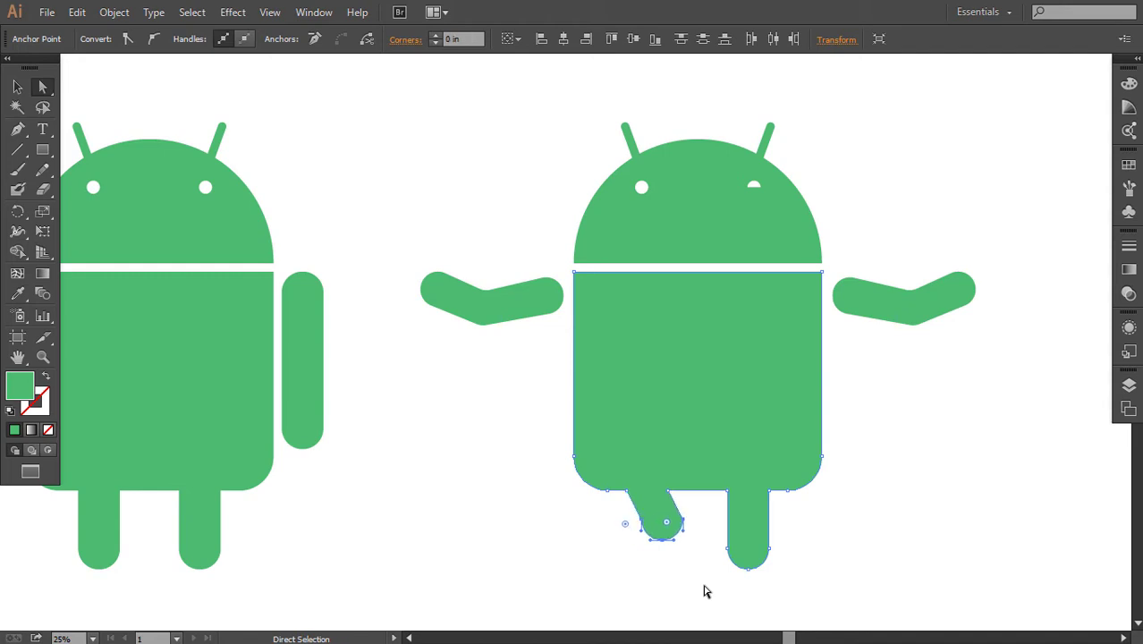
pyautogui.press('v')
pyautogui.click(703, 591)
pyautogui.press('a')
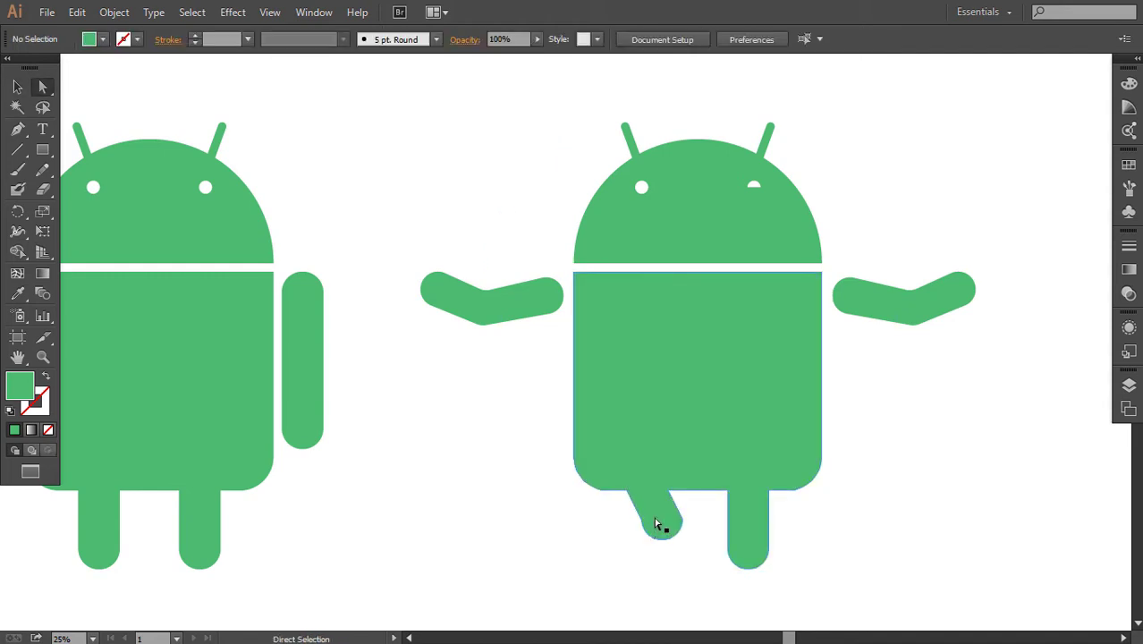
pyautogui.click(651, 536)
pyautogui.click(655, 576)
pyautogui.moveTo(577, 572); pyautogui.dragTo(702, 519)
pyautogui.click(617, 519)
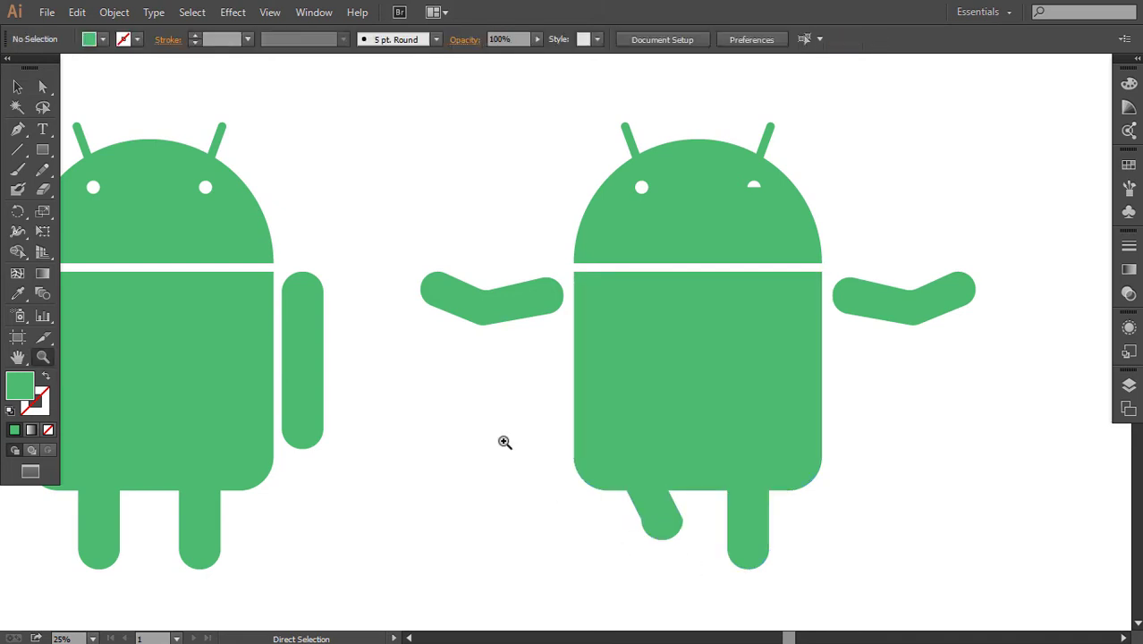
# Zoom in on the legs and reshape the bent foot's lower-left curve.
pyautogui.moveTo(486, 405); pyautogui.dragTo(814, 570)
pyautogui.click(492, 386)
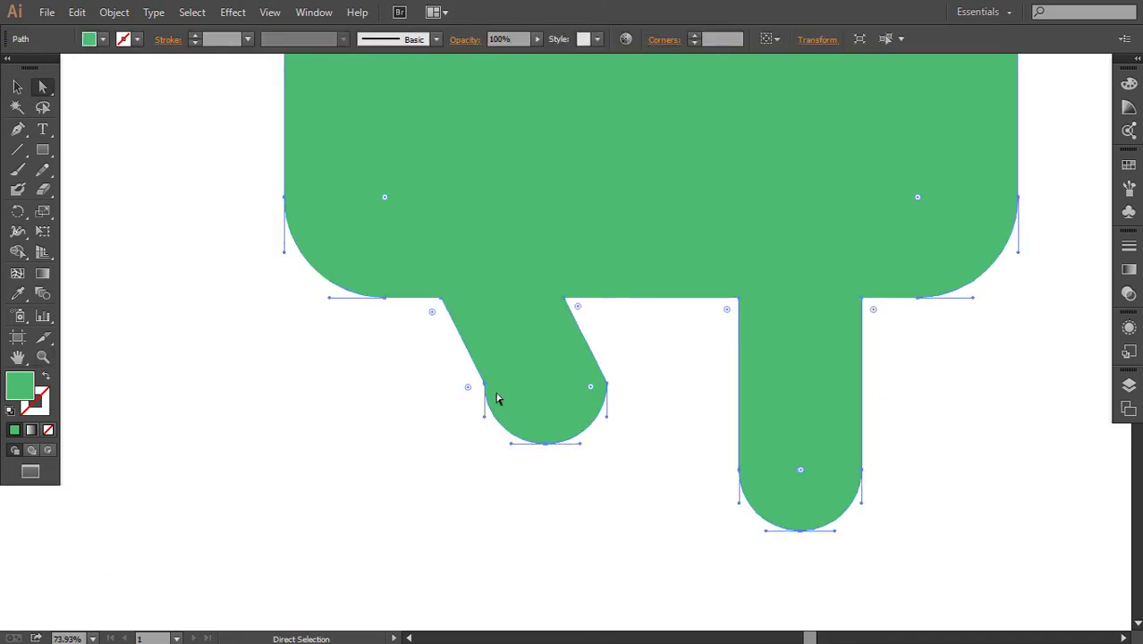
pyautogui.moveTo(487, 421); pyautogui.dragTo(562, 445)
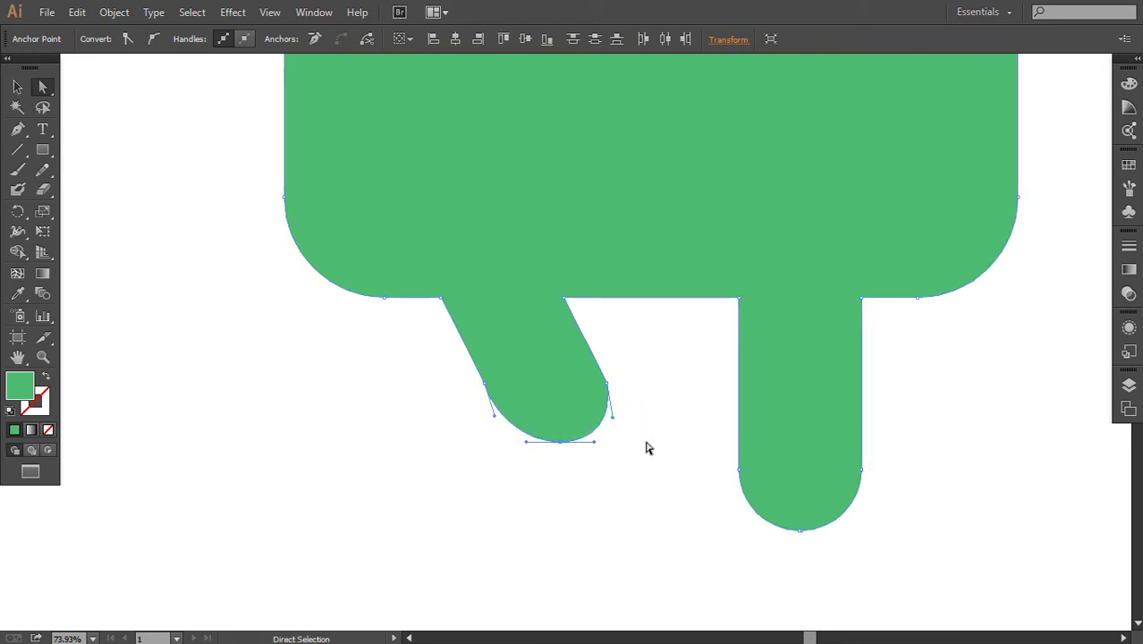
pyautogui.click(656, 523)
# Raise the bent leg's bottom anchors and move the foot's bottom anchor slightly right.
pyautogui.moveTo(673, 547); pyautogui.dragTo(436, 375)
pyautogui.hotkey('shift', 'Up')
pyautogui.hotkey('shift', 'Up')
pyautogui.hotkey('shift', 'Up')
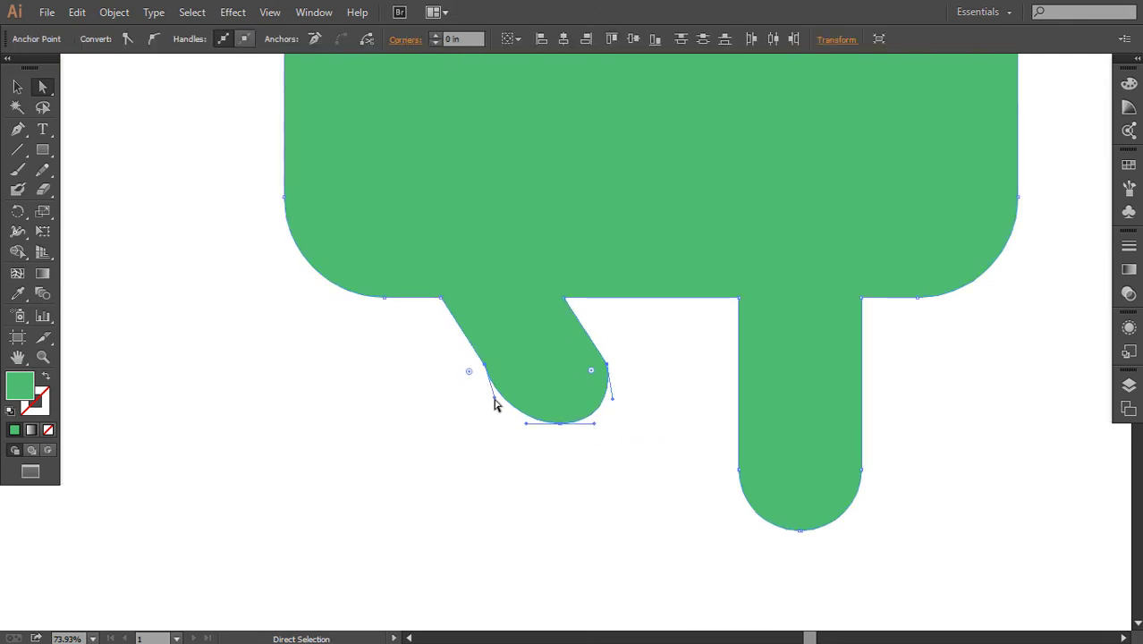
pyautogui.click(494, 404)
pyautogui.moveTo(560, 427); pyautogui.dragTo(625, 400)
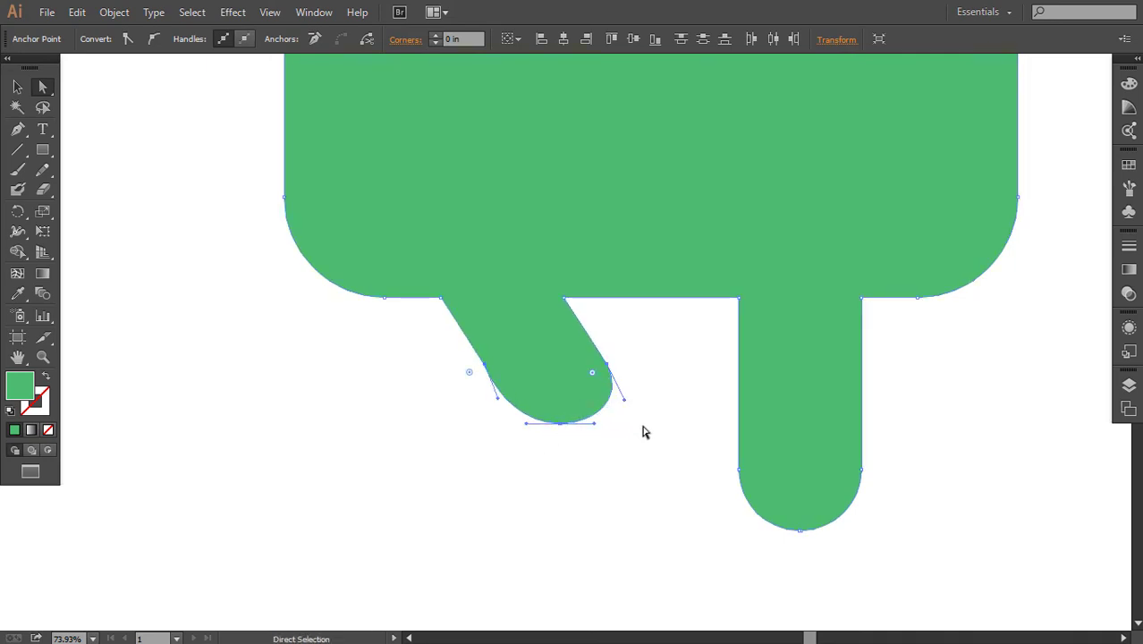
pyautogui.click(642, 432)
pyautogui.click(502, 405)
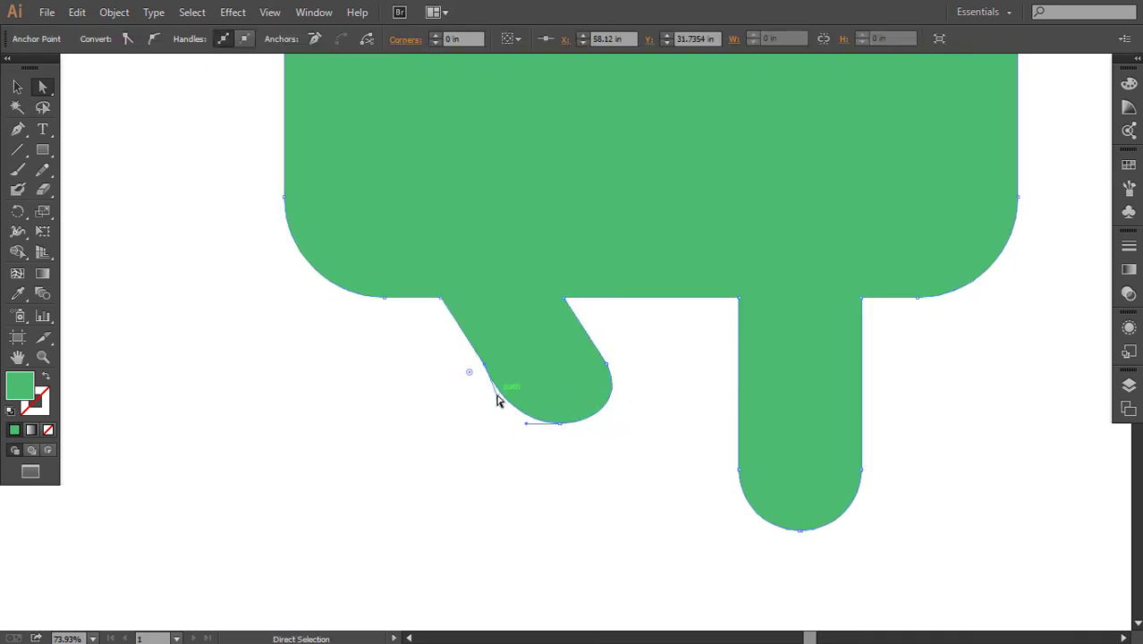
pyautogui.click(546, 441)
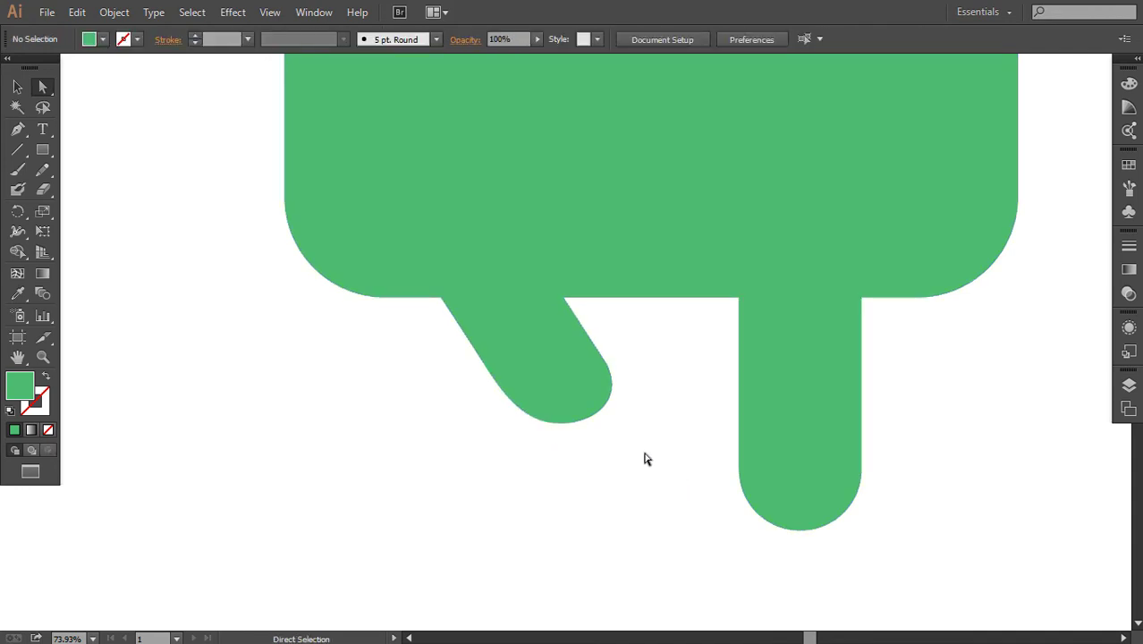
pyautogui.hotkey('ctrl', '-')
pyautogui.hotkey('ctrl', '-')
pyautogui.hotkey('ctrl', '-')
pyautogui.hotkey('ctrl', '-')
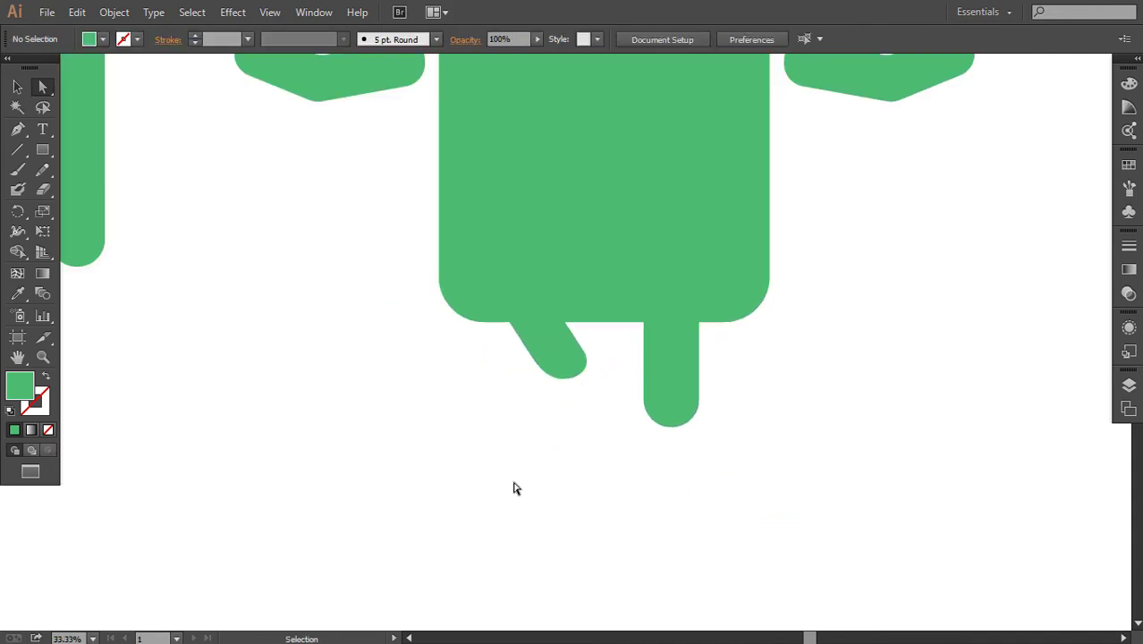
# Frame both robots in full-screen view, shift the winking robot left and marquee-select it.
pyautogui.hotkey('ctrl', '-')
pyautogui.moveTo(512, 486); pyautogui.dragTo(631, 523)
pyautogui.hotkey('ctrl', '+')
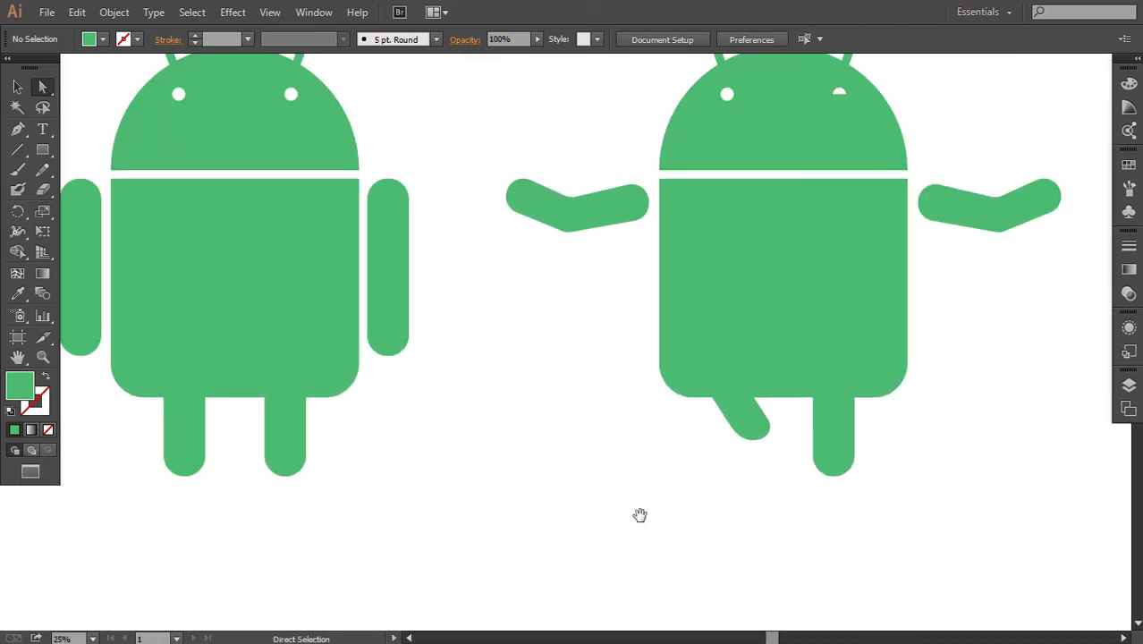
pyautogui.press('f')
pyautogui.press('f')
pyautogui.moveTo(589, 303); pyautogui.dragTo(594, 399)
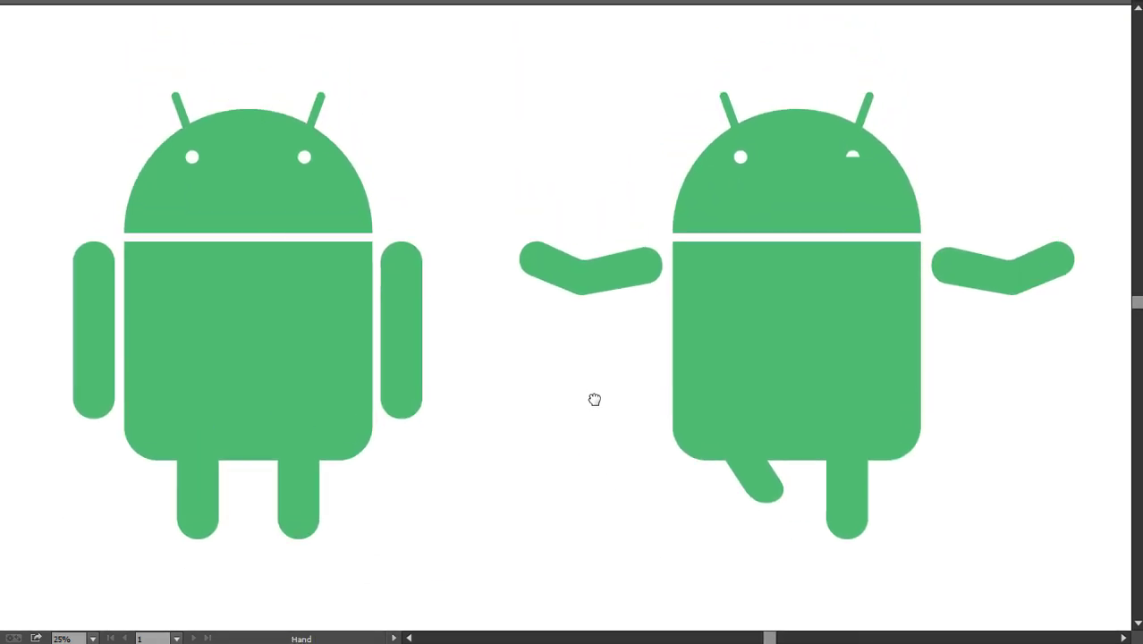
pyautogui.press('v')
pyautogui.moveTo(476, 61); pyautogui.dragTo(1056, 572)
pyautogui.moveTo(864, 343); pyautogui.dragTo(823, 339)
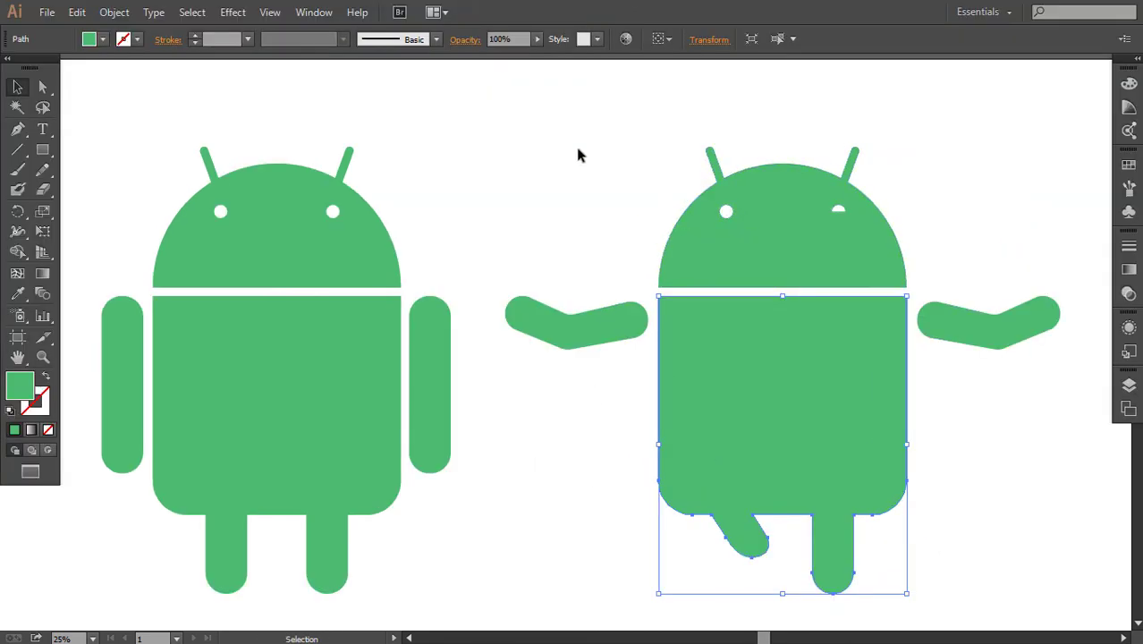
pyautogui.moveTo(541, 109); pyautogui.dragTo(1008, 481)
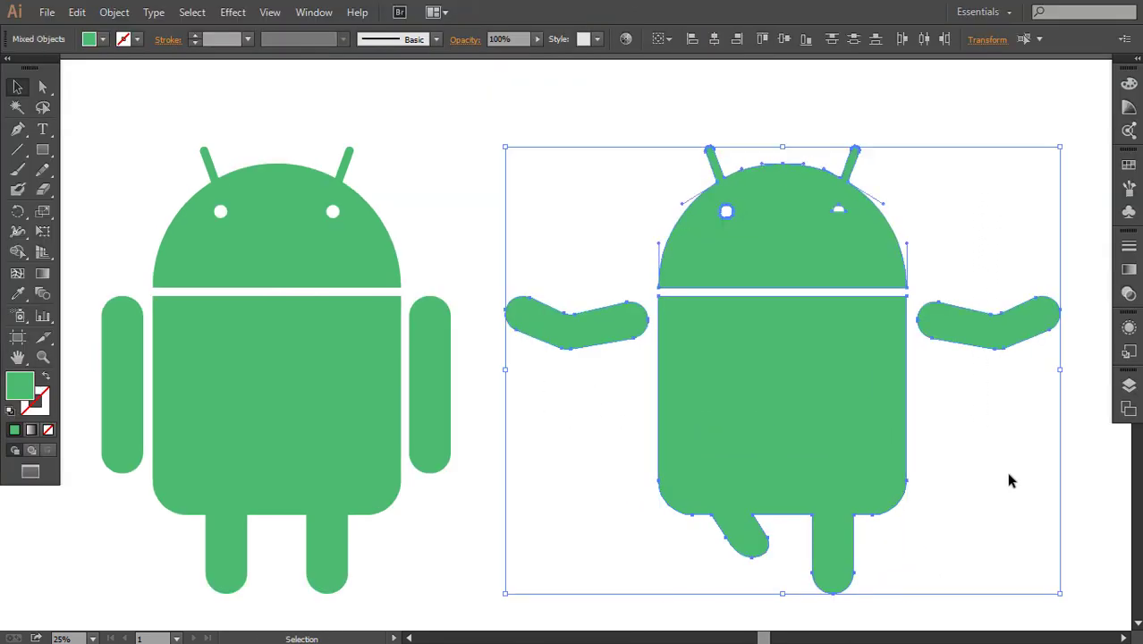
# Fill the winking robot with a saturated purple from the Fill Color Picker.
pyautogui.doubleClick(23, 392)
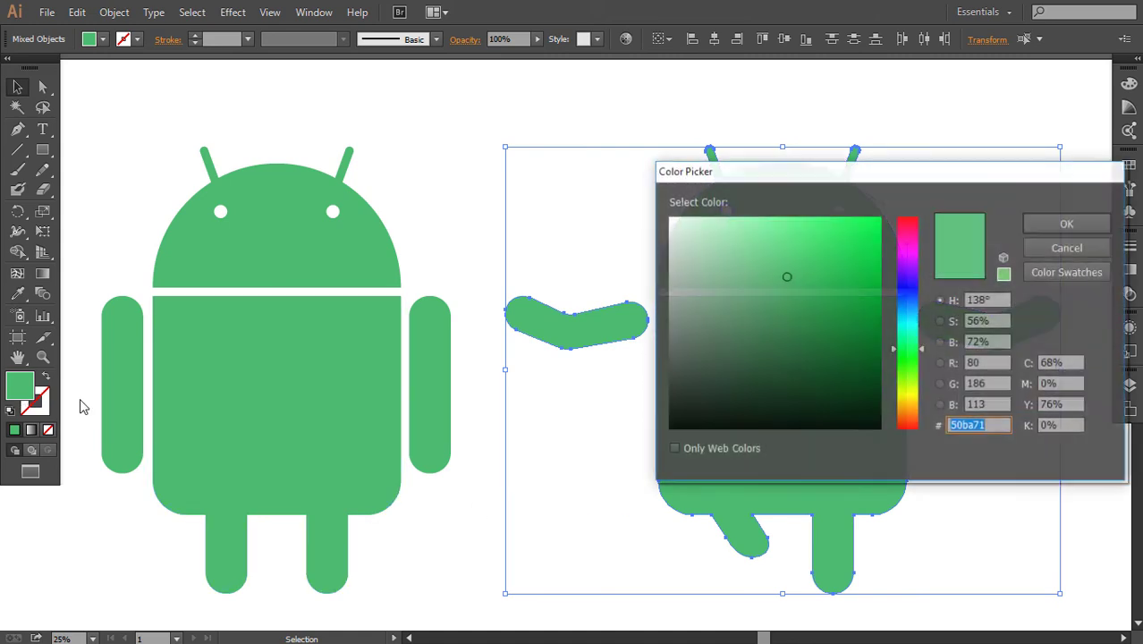
pyautogui.moveTo(903, 336); pyautogui.dragTo(901, 272)
pyautogui.click(851, 249)
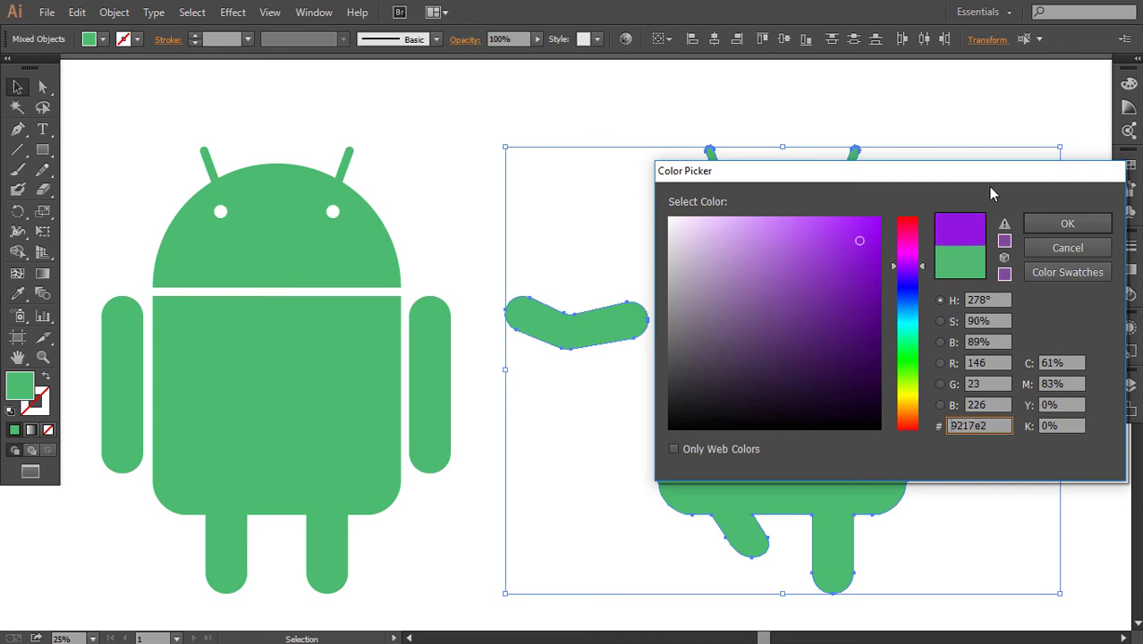
pyautogui.click(1064, 223)
pyautogui.press('f')
pyautogui.press('f')
pyautogui.click(523, 510)
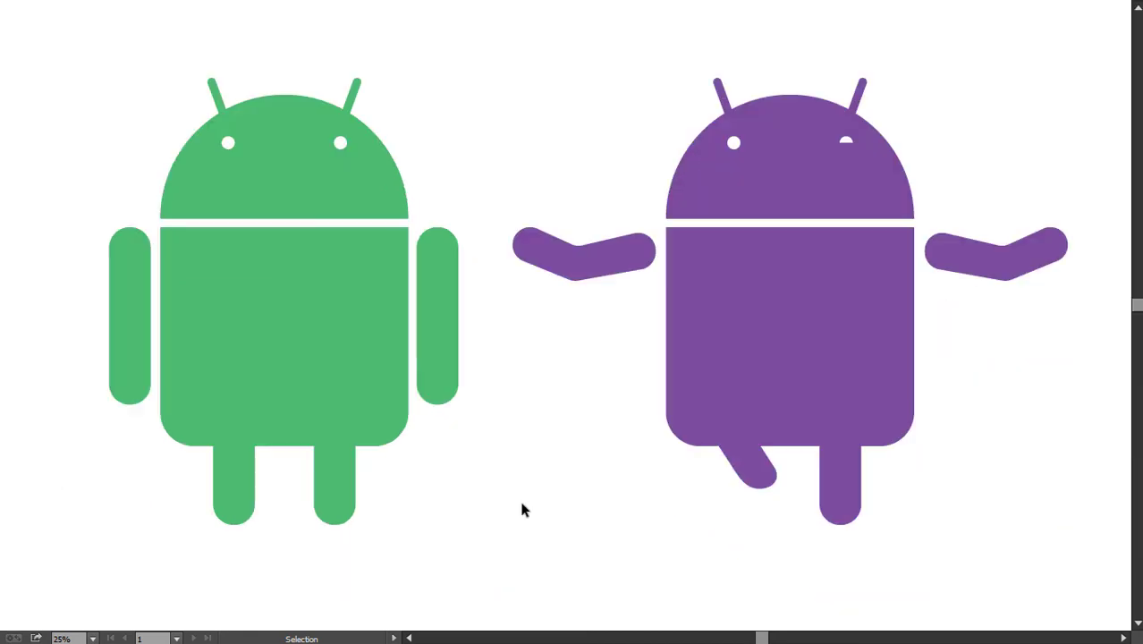